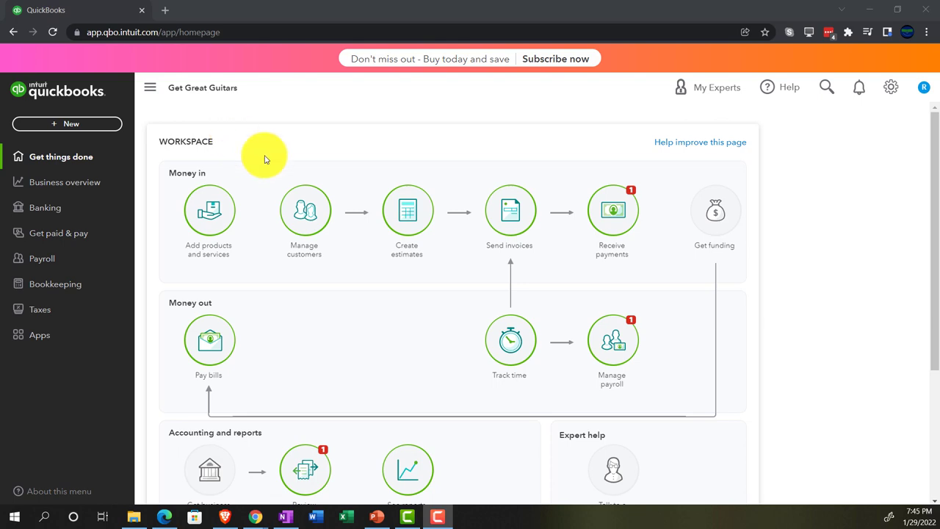
- Check the Business/Accountant view option in the settings, and look at the sample company's Sales overview in the other browser
{"action": "key", "text": "ctrl+plus"}
{"action": "key", "text": "ctrl+plus"}
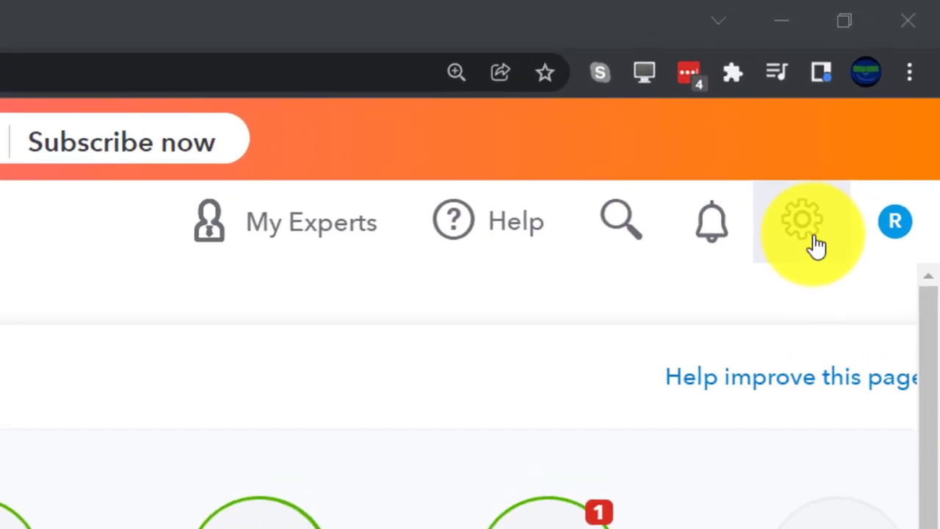
{"action": "left_click", "coordinate": [878, 97]}
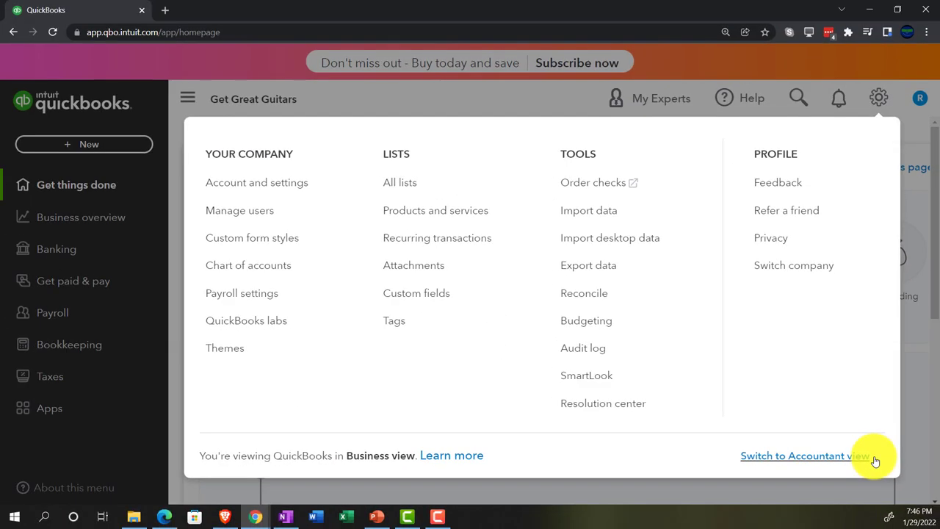
{"action": "left_click", "coordinate": [905, 438]}
{"action": "left_click", "coordinate": [165, 515]}
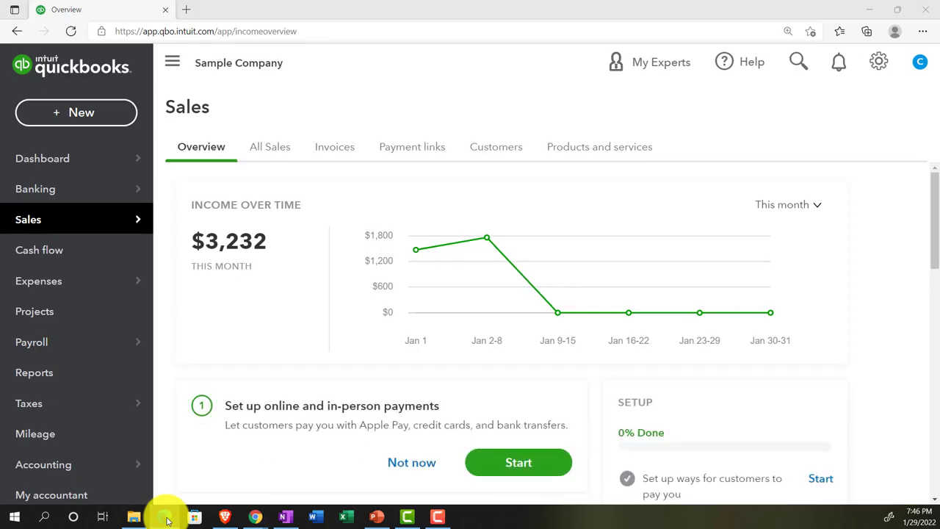
{"action": "left_click", "coordinate": [165, 517]}
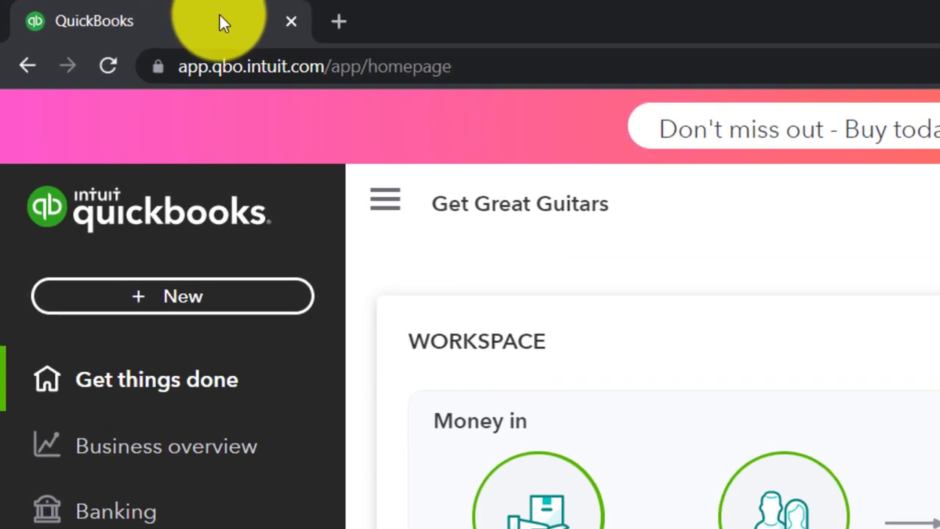
- Duplicate the Get Great Guitars homepage tab three times
{"action": "right_click", "coordinate": [220, 16]}
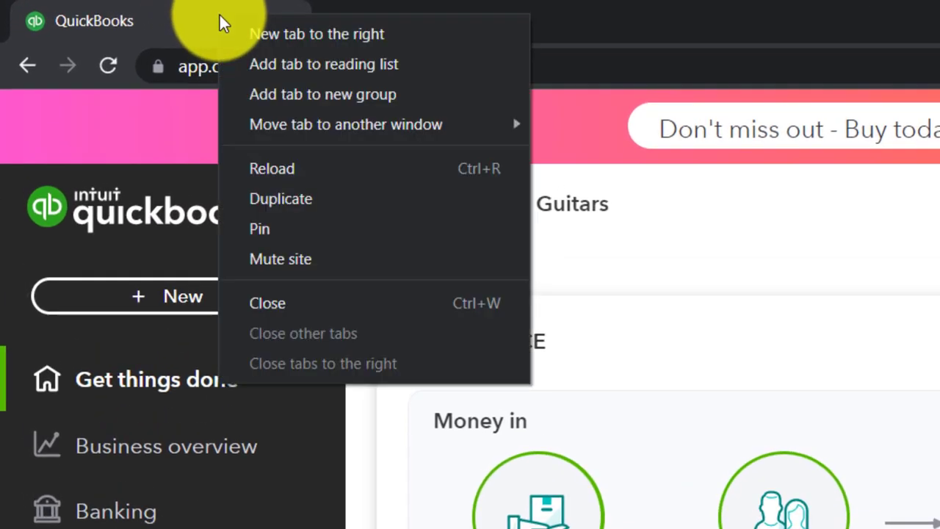
{"action": "left_click", "coordinate": [285, 196]}
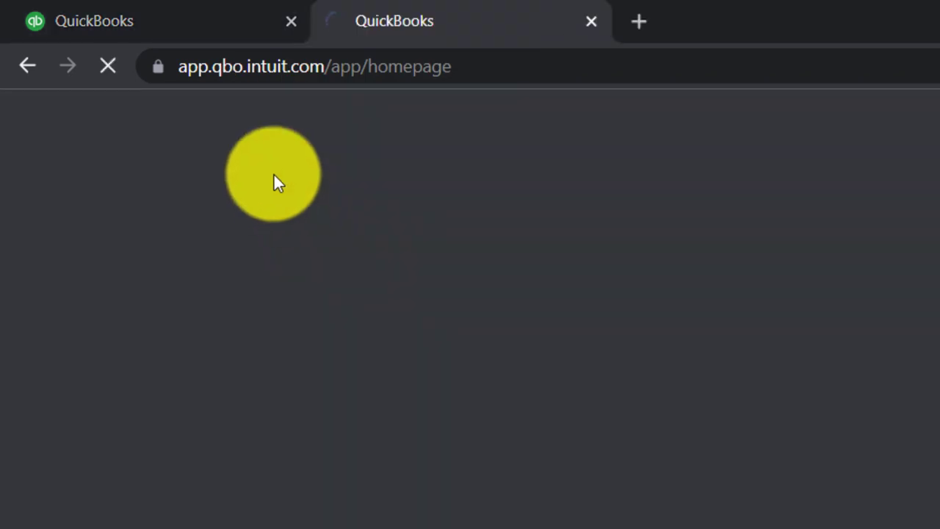
{"action": "left_click", "coordinate": [244, 27]}
{"action": "right_click", "coordinate": [242, 24]}
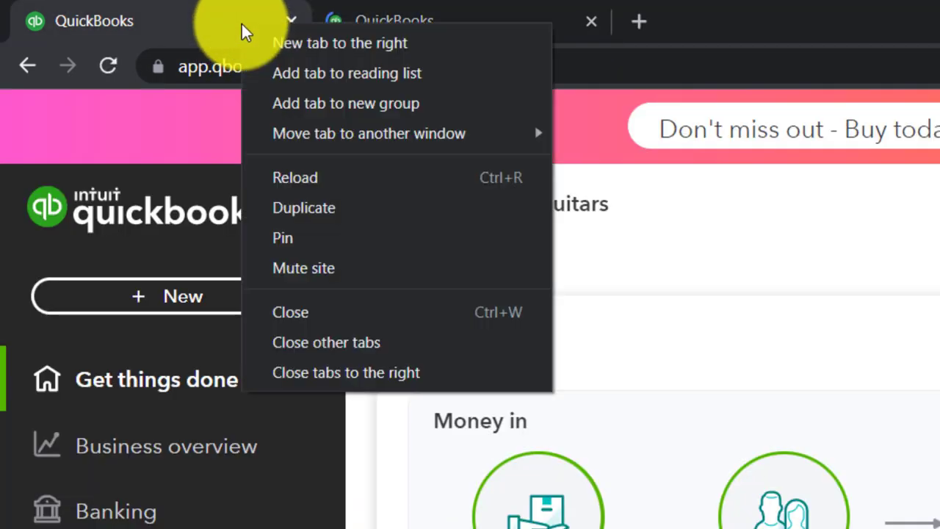
{"action": "left_click", "coordinate": [289, 208]}
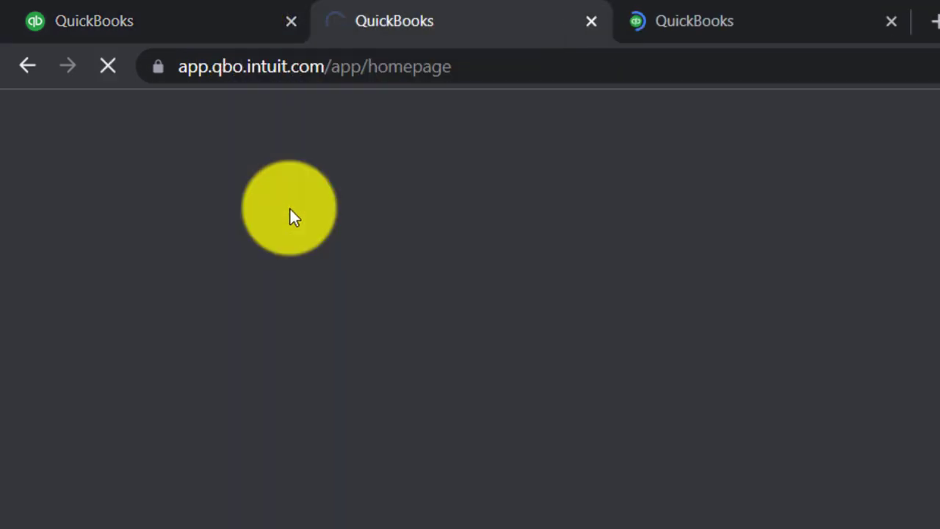
{"action": "left_click", "coordinate": [212, 24]}
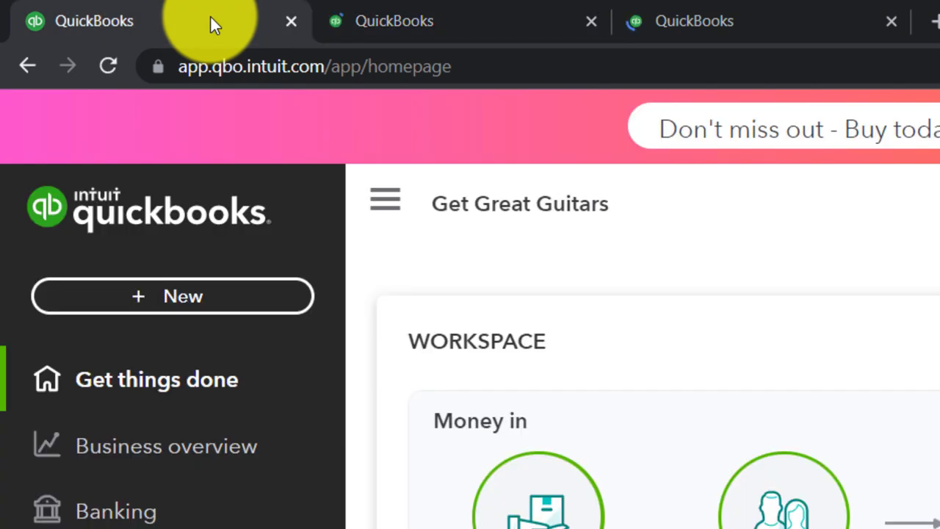
{"action": "right_click", "coordinate": [209, 22]}
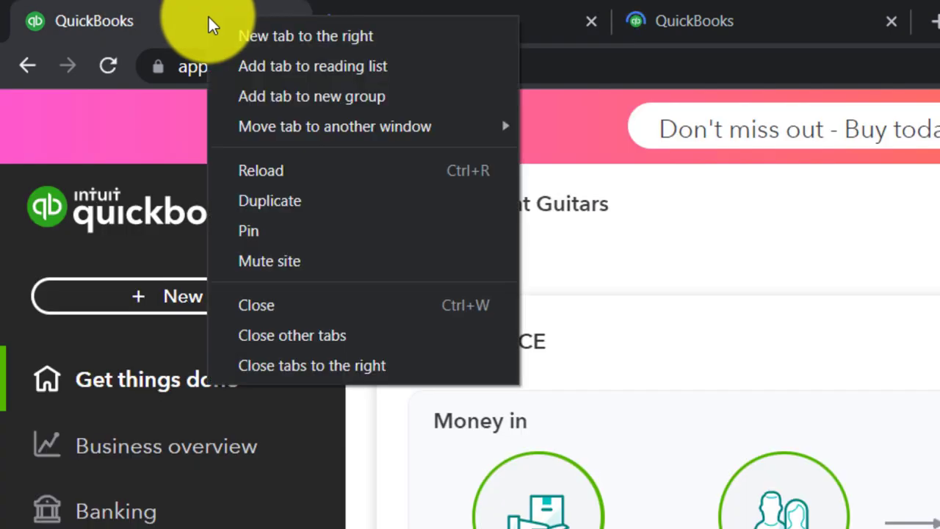
{"action": "left_click", "coordinate": [261, 199]}
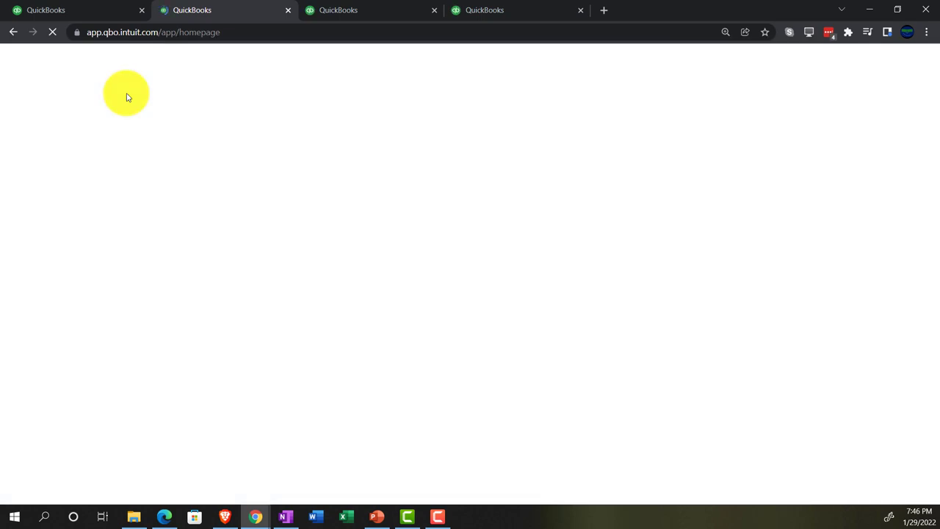
- Open the Balance Sheet report from the Business overview reports in the second browser tab and collapse the navigation
{"action": "left_click", "coordinate": [164, 516]}
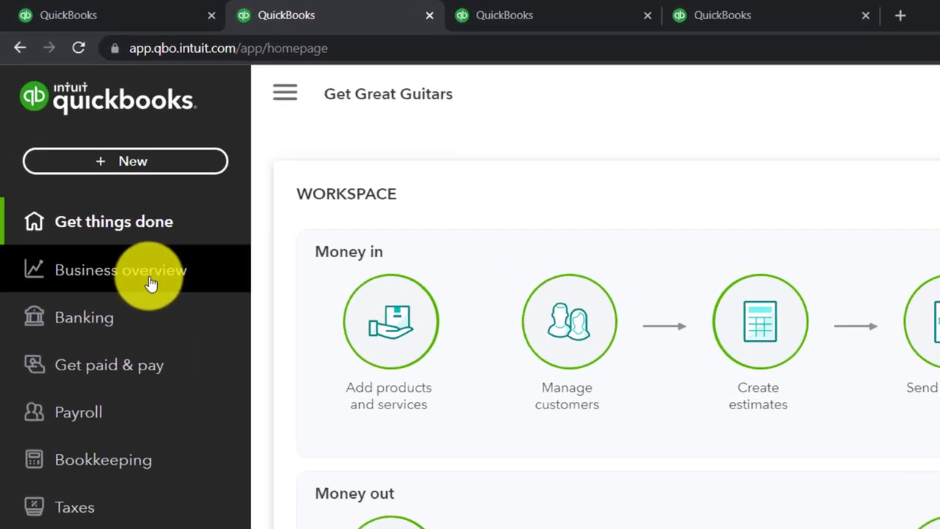
{"action": "left_click", "coordinate": [151, 284]}
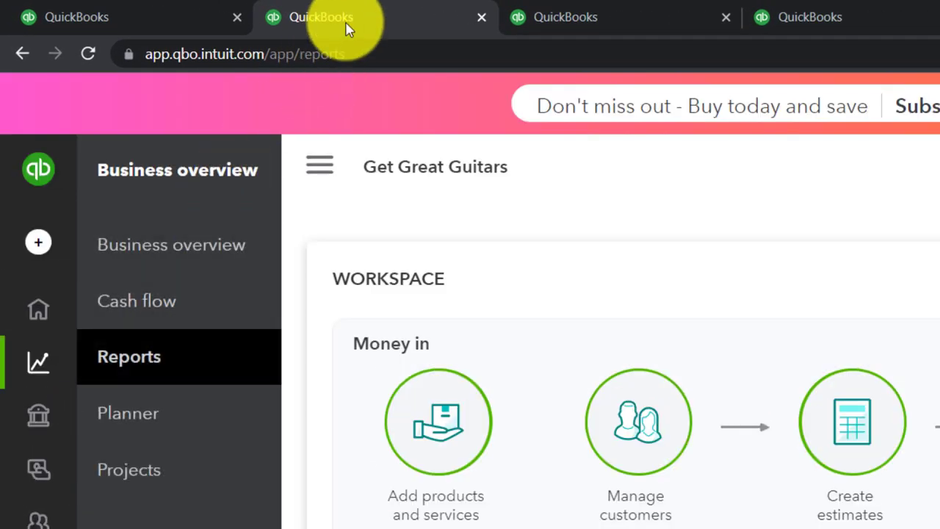
{"action": "left_click", "coordinate": [156, 356]}
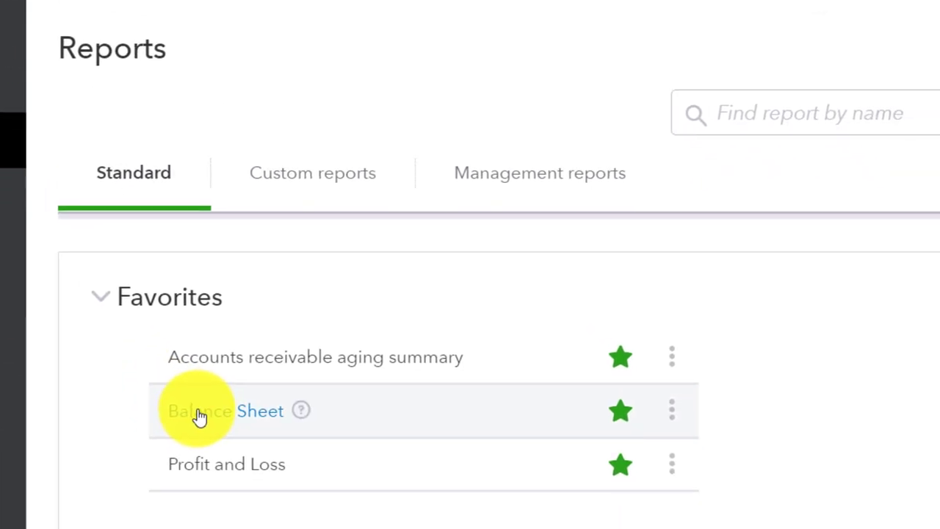
{"action": "left_click", "coordinate": [200, 415]}
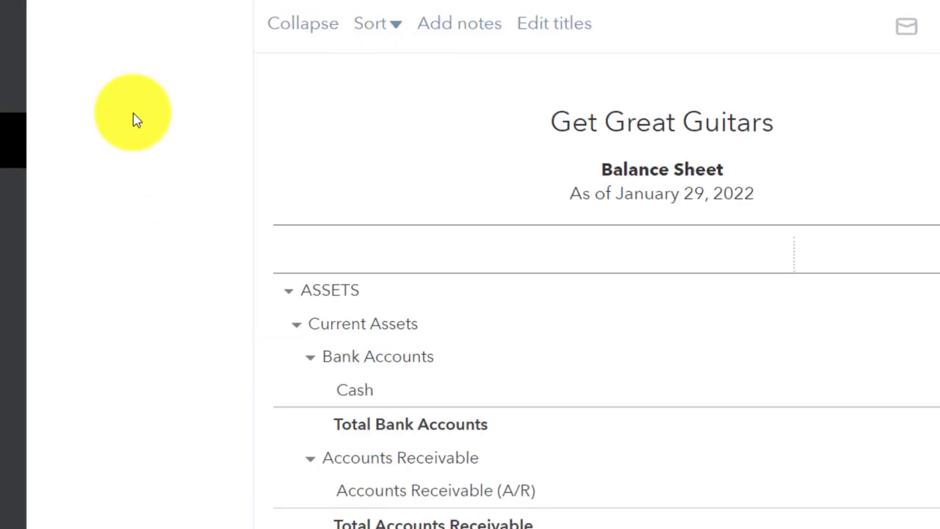
{"action": "left_click", "coordinate": [194, 100]}
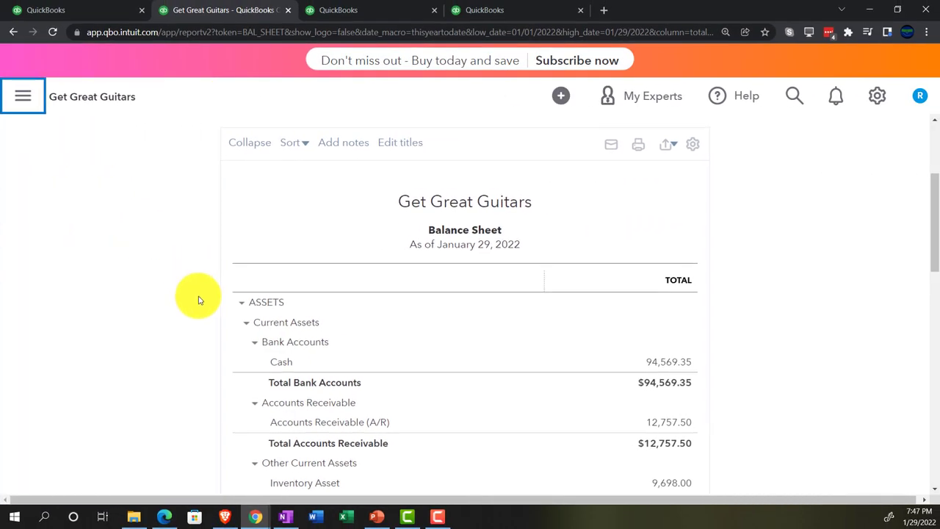
- Set the Balance Sheet report period from 01/01/2022 to 12/31/2022 and run the report
{"action": "scroll", "coordinate": [199, 299], "scroll_direction": "up", "scroll_amount": 3}
{"action": "left_click", "coordinate": [204, 212]}
{"action": "key", "text": "ctrl+a"}
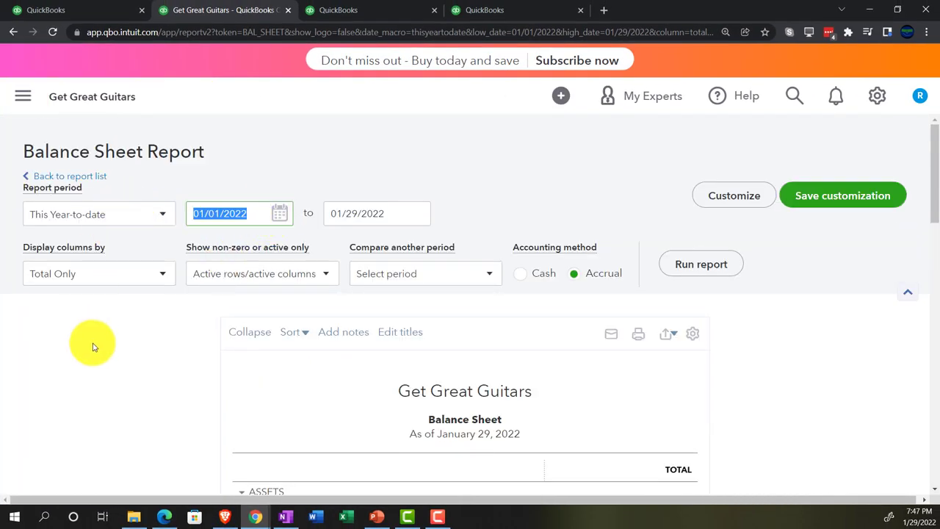
{"action": "type", "text": "01"}
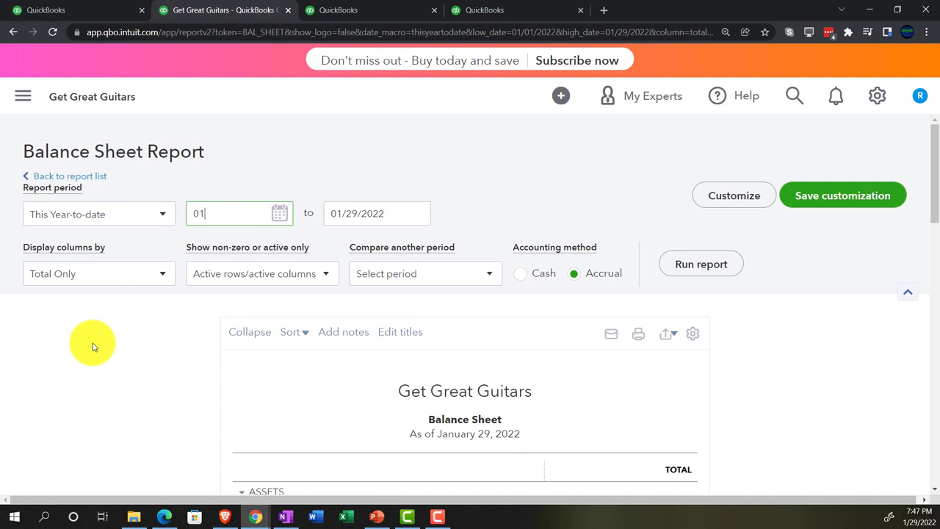
{"action": "type", "text": "/01/2022"}
{"action": "key", "text": "Tab"}
{"action": "type", "text": "12312022"}
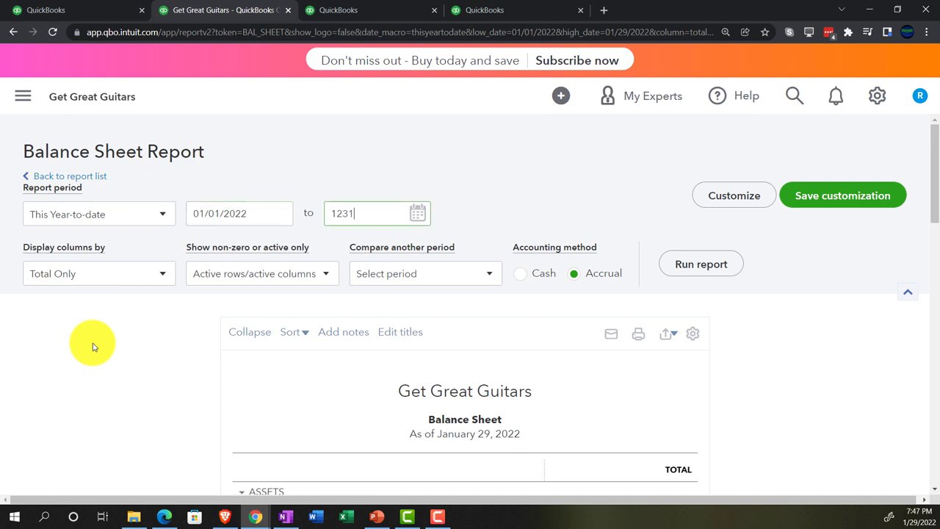
{"action": "left_click", "coordinate": [673, 274]}
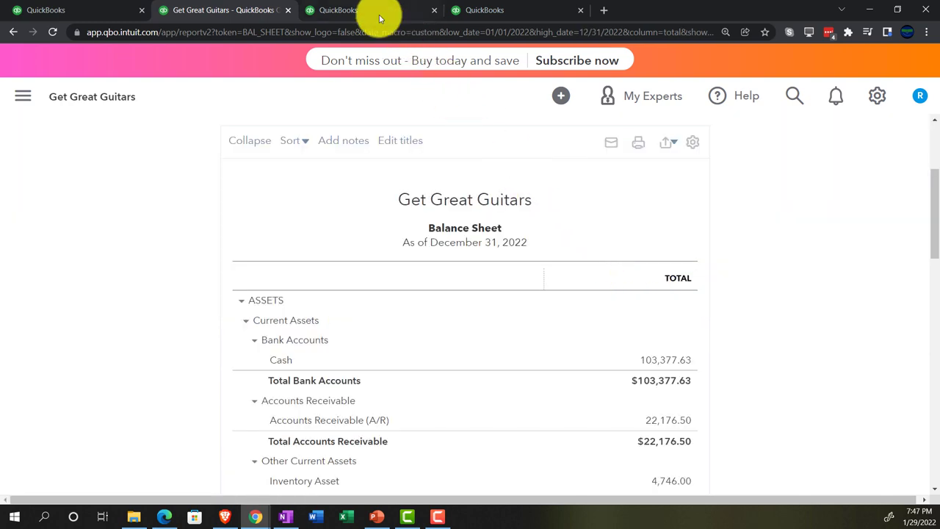
- Open the Profit and Loss report from the favorite reports in the third browser tab
{"action": "left_click", "coordinate": [377, 11]}
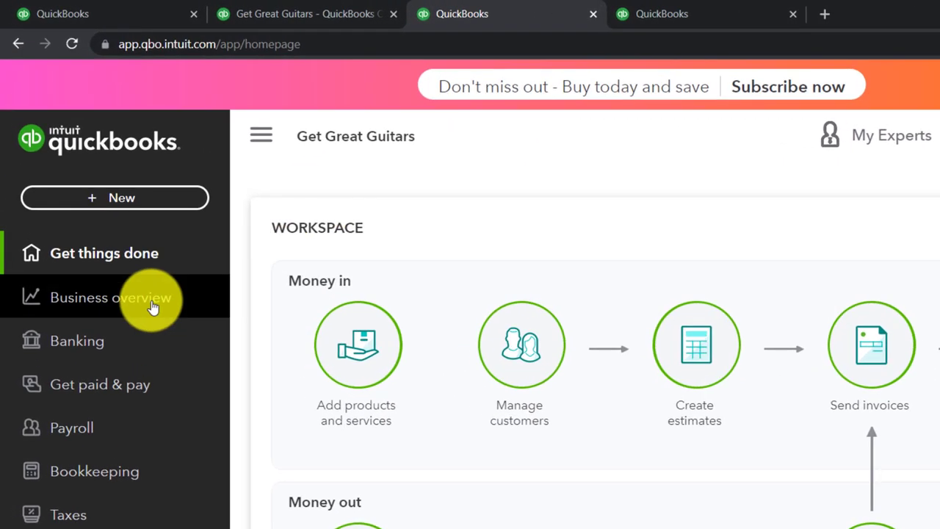
{"action": "left_click", "coordinate": [112, 224]}
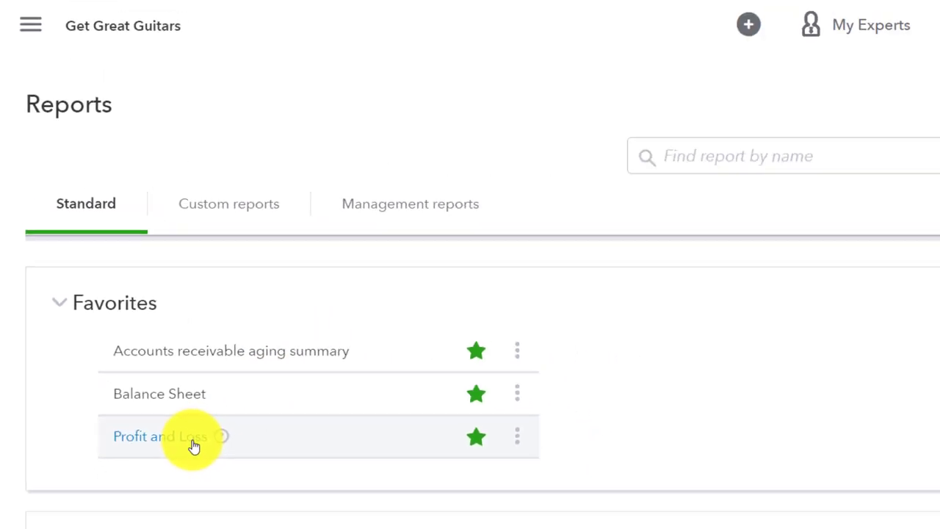
{"action": "left_click", "coordinate": [254, 486]}
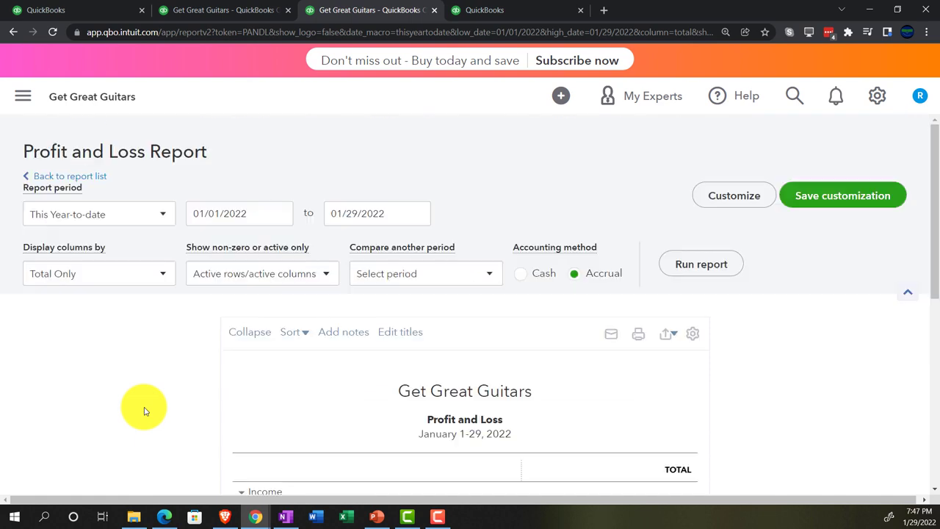
- Set the Profit and Loss report period from 01/01/2022 to 02/28/2022
{"action": "left_click", "coordinate": [249, 215]}
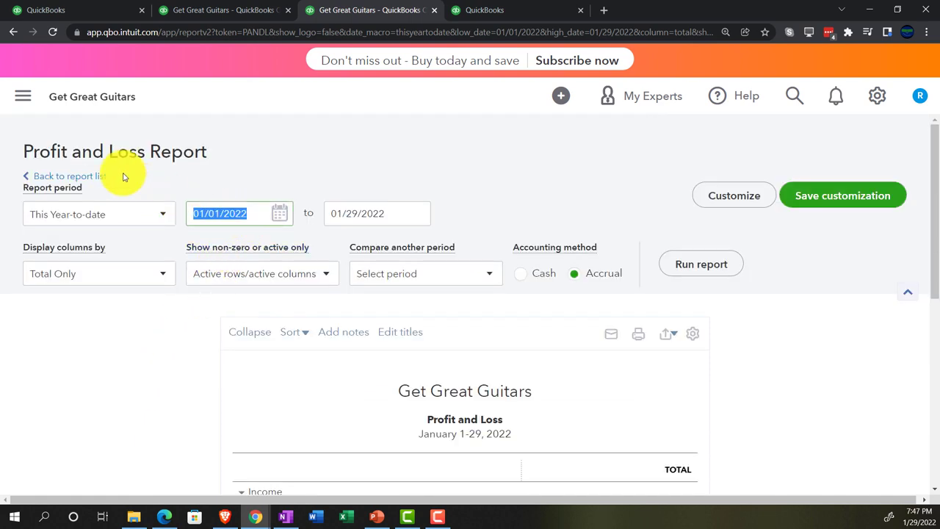
{"action": "type", "text": "0"}
{"action": "type", "text": "1/01/202"}
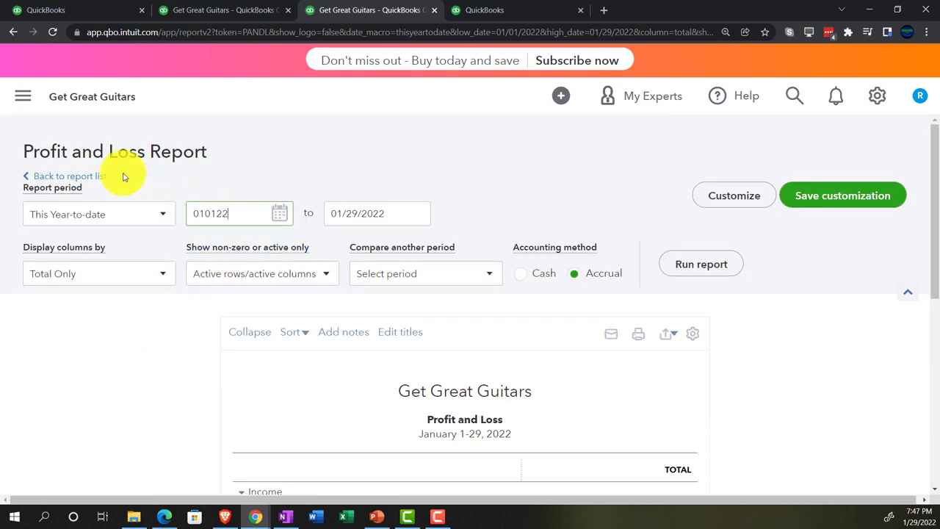
{"action": "key", "text": "Tab"}
{"action": "type", "text": "02/28/202"}
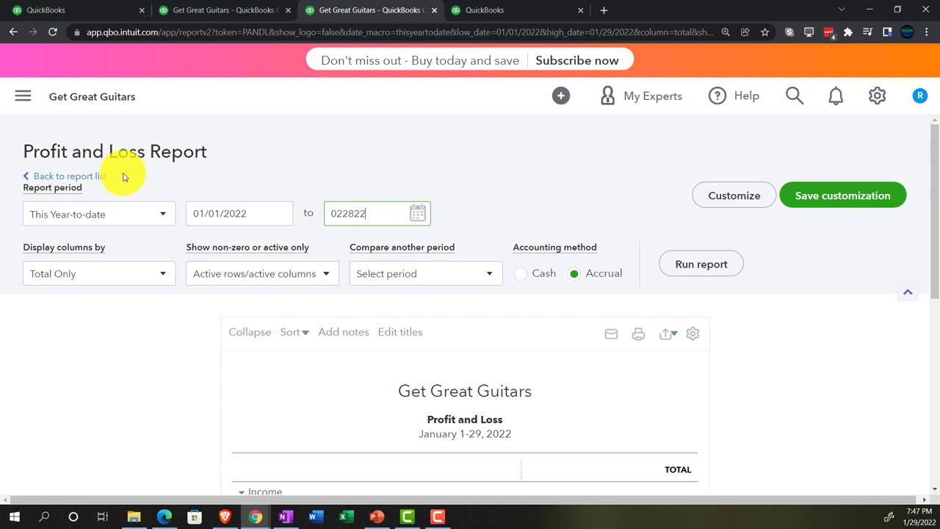
{"action": "key", "text": "Tab"}
- Display the Profit and Loss columns by Months and run the report
{"action": "left_click", "coordinate": [154, 280]}
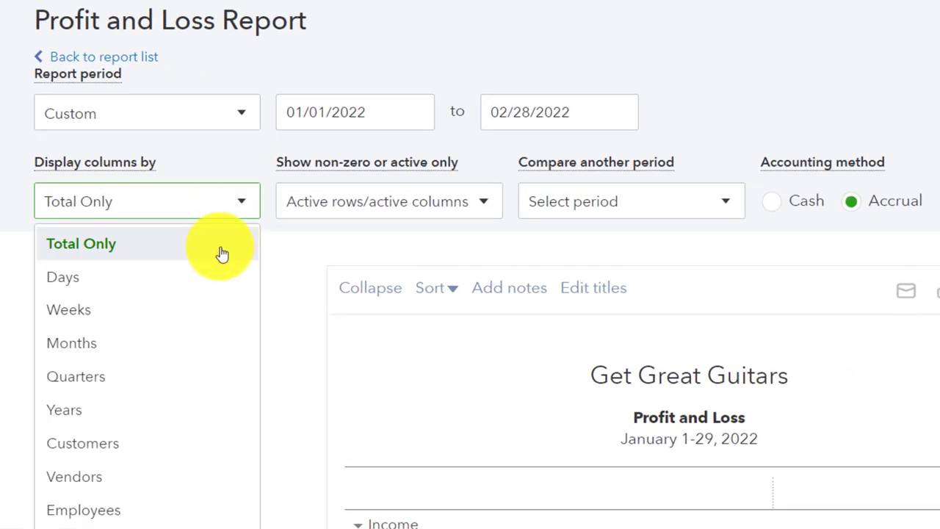
{"action": "left_click", "coordinate": [196, 344]}
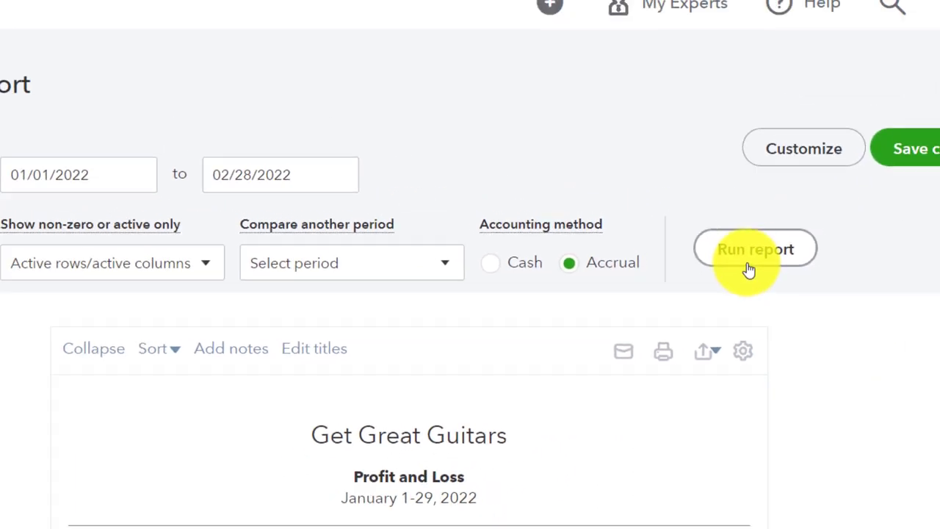
{"action": "left_click", "coordinate": [748, 257]}
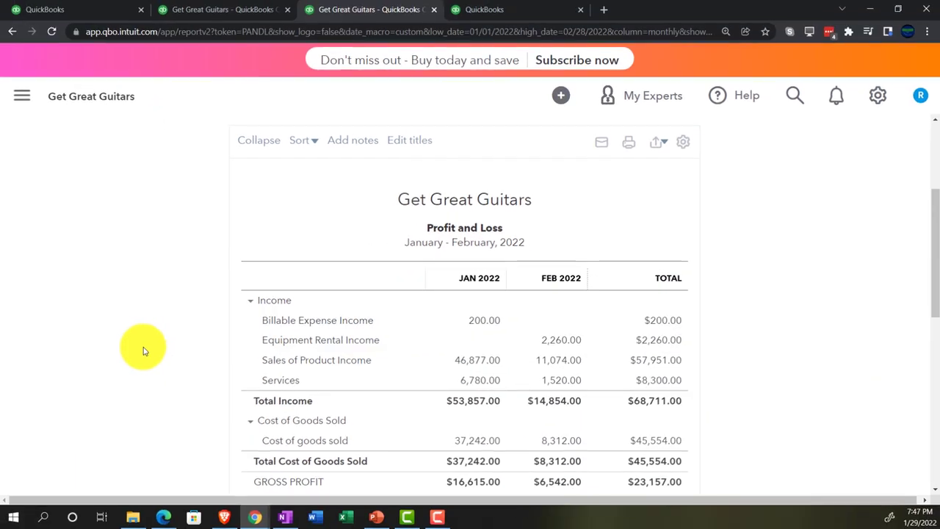
{"action": "key", "text": "ctrl+plus"}
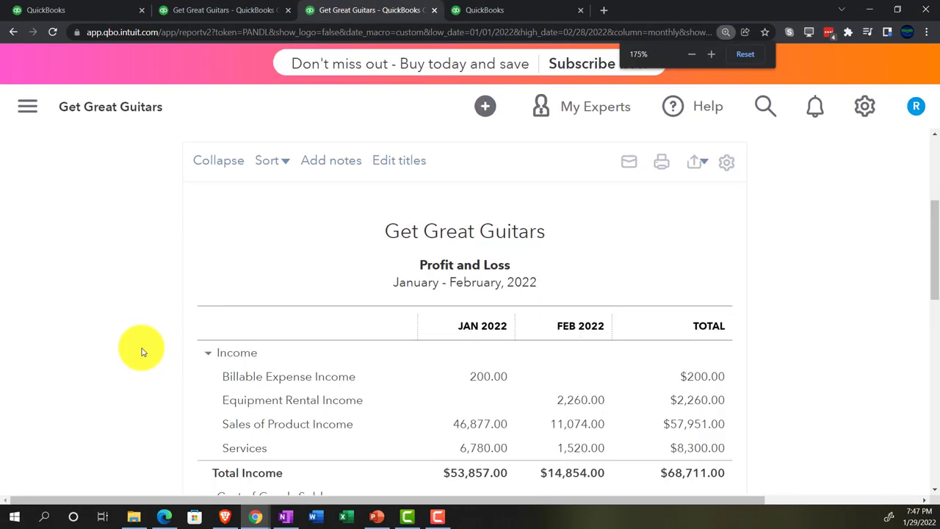
{"action": "key", "text": "ctrl+plus"}
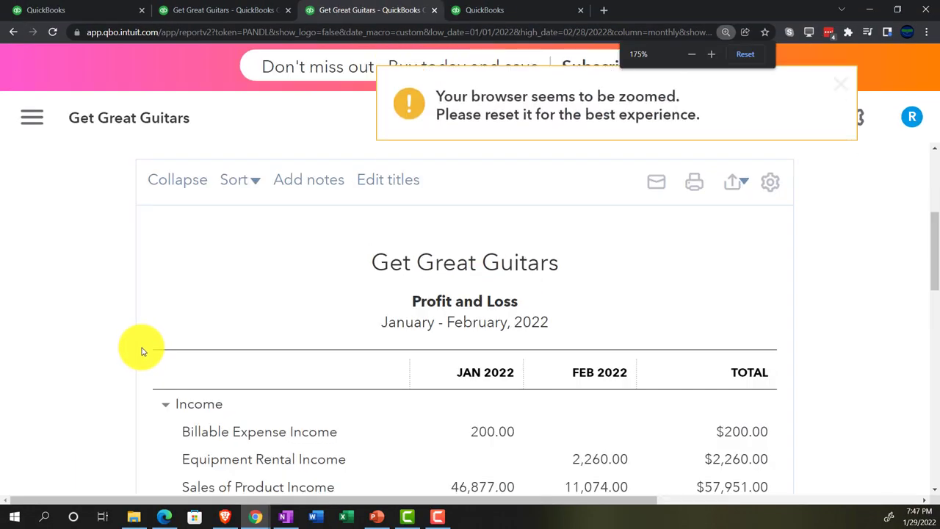
{"action": "scroll", "coordinate": [143, 351], "scroll_direction": "down", "scroll_amount": 2}
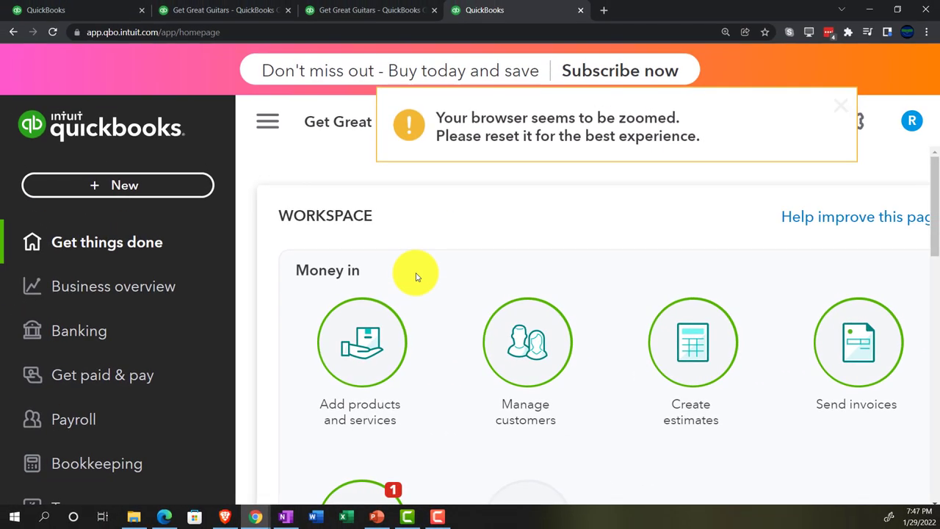
- Search the report list for "trial" and open the standard Trial Balance report in the fourth browser tab
{"action": "key", "text": "ctrl+minus"}
{"action": "key", "text": "ctrl+minus"}
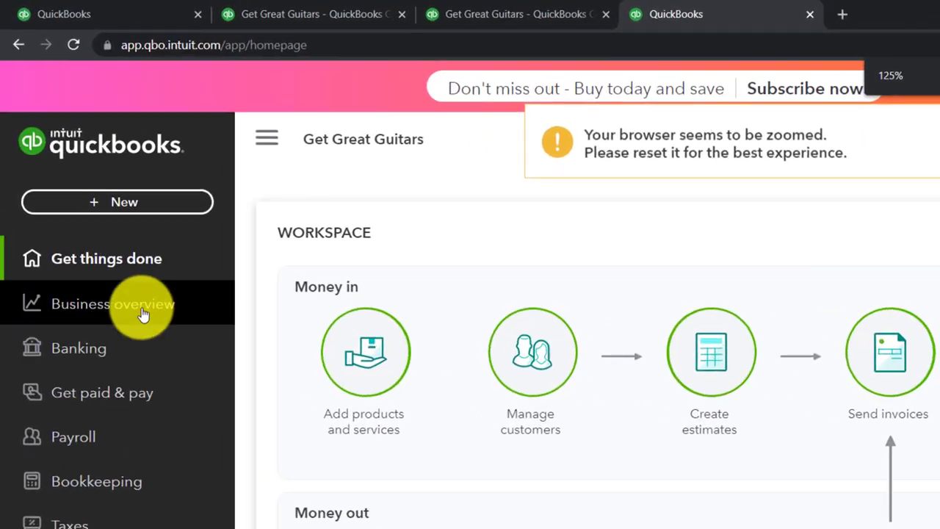
{"action": "left_click", "coordinate": [142, 313]}
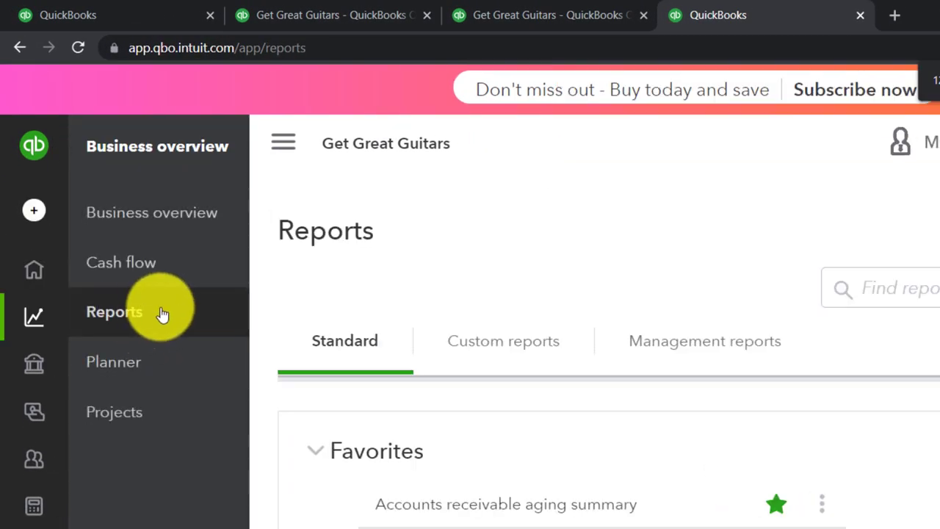
{"action": "left_click", "coordinate": [279, 147]}
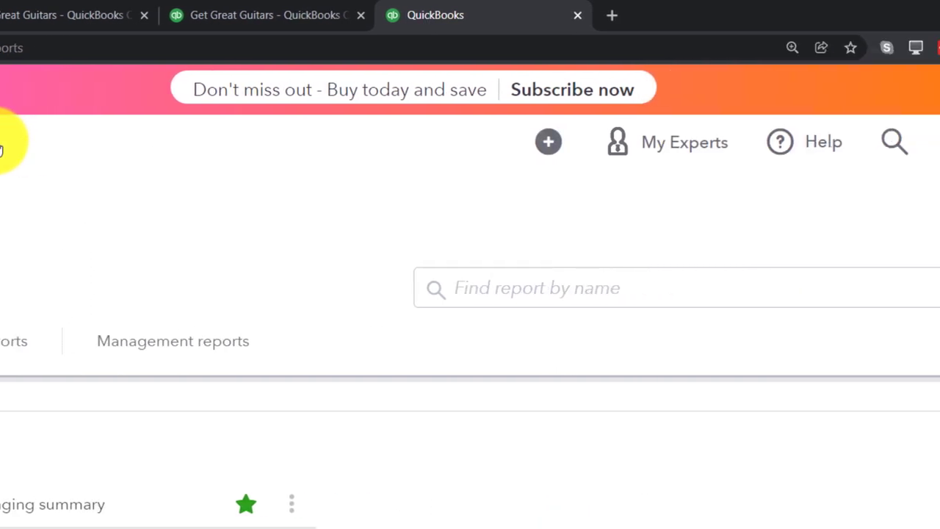
{"action": "left_click", "coordinate": [877, 291]}
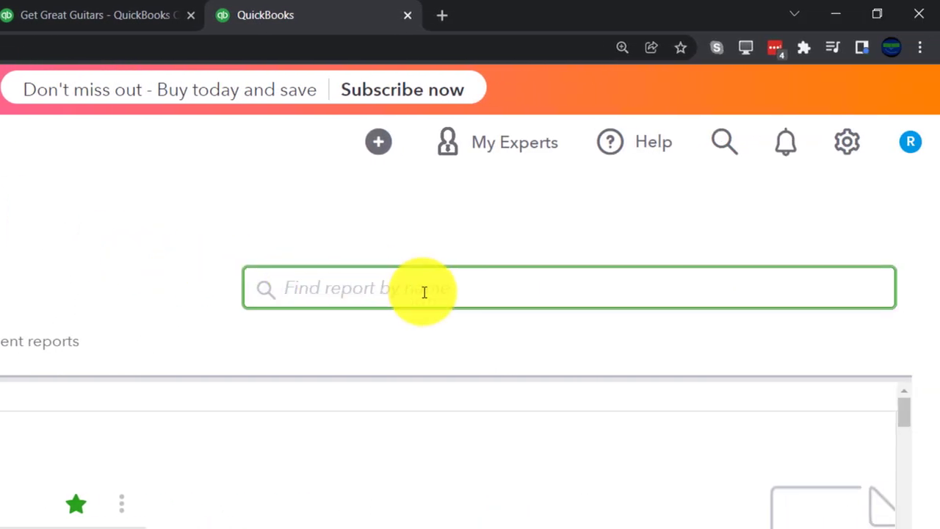
{"action": "type", "text": "trial"}
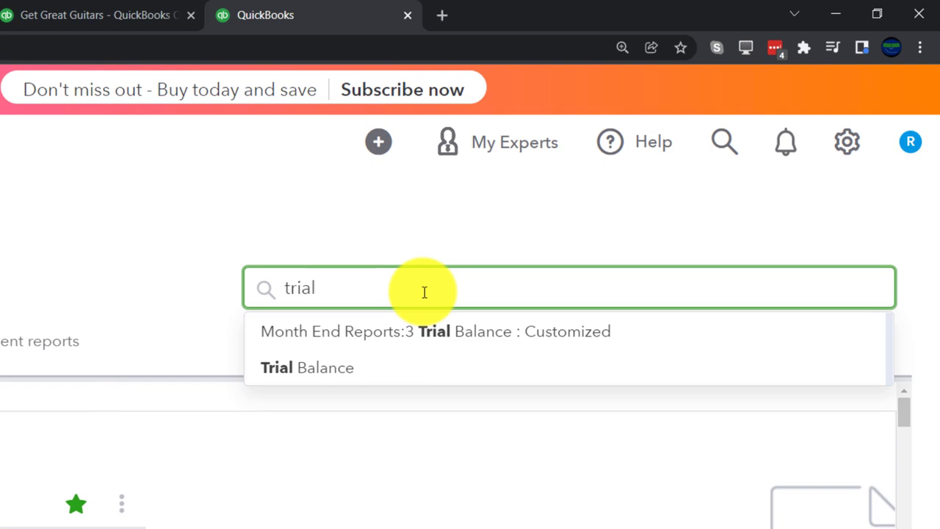
{"action": "key", "text": "Down"}
{"action": "key", "text": "Down"}
{"action": "key", "text": "Return"}
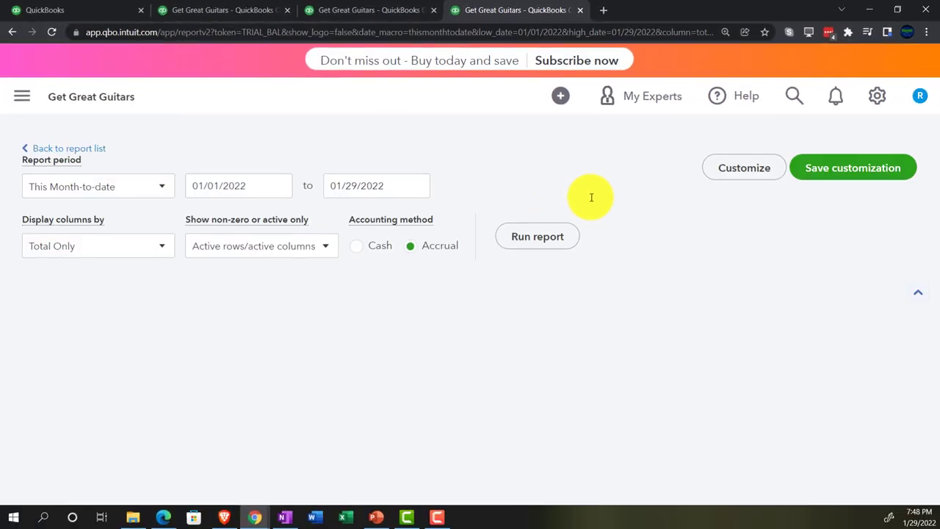
- Set the Trial Balance report period from 01/01/2022 to 12/31/2022 and run the report
{"action": "scroll", "coordinate": [368, 303], "scroll_direction": "down", "scroll_amount": 3}
{"action": "scroll", "coordinate": [283, 308], "scroll_direction": "up", "scroll_amount": 3}
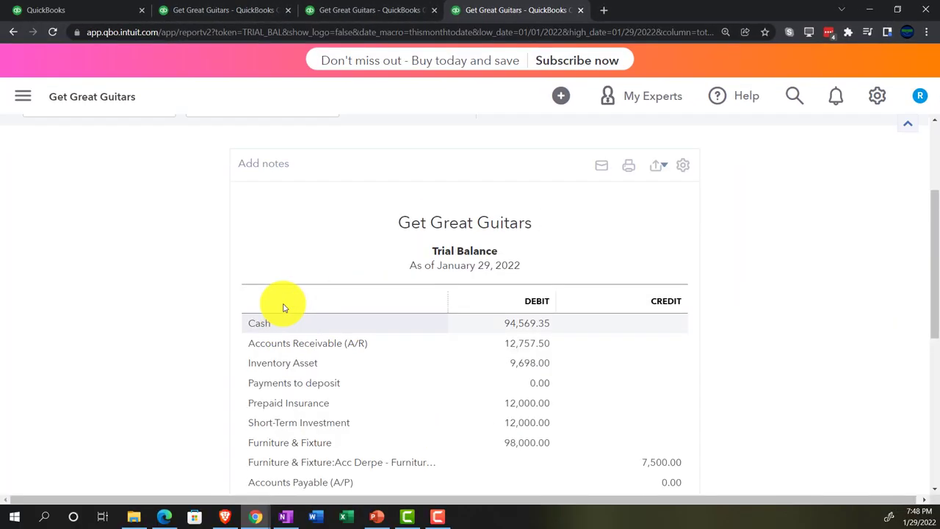
{"action": "left_click", "coordinate": [242, 214]}
{"action": "type", "text": "01/01/2022"}
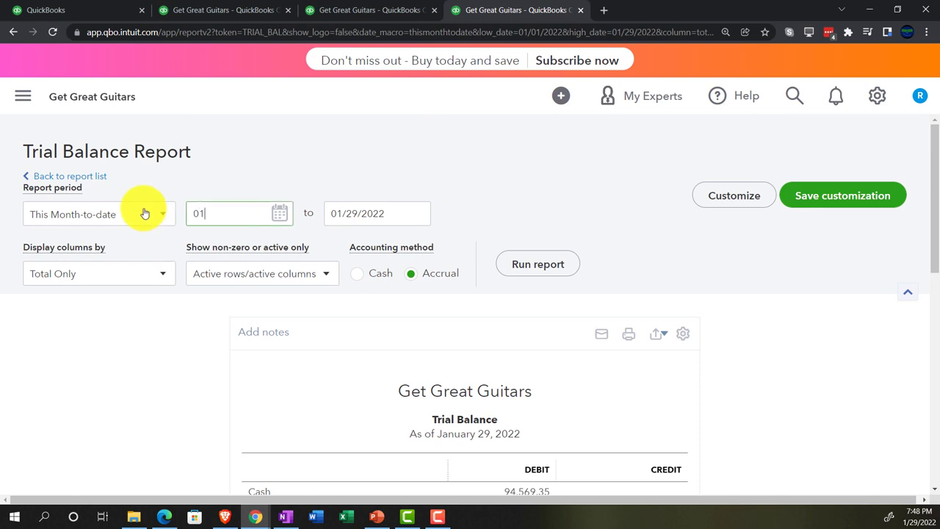
{"action": "key", "text": "Tab"}
{"action": "type", "text": "12/31/2022"}
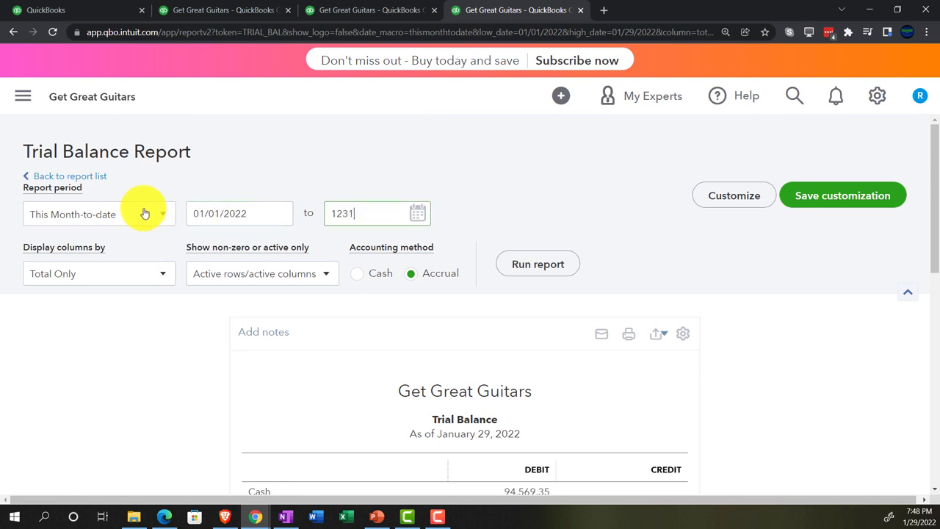
{"action": "key", "text": "Tab"}
{"action": "left_click", "coordinate": [517, 259]}
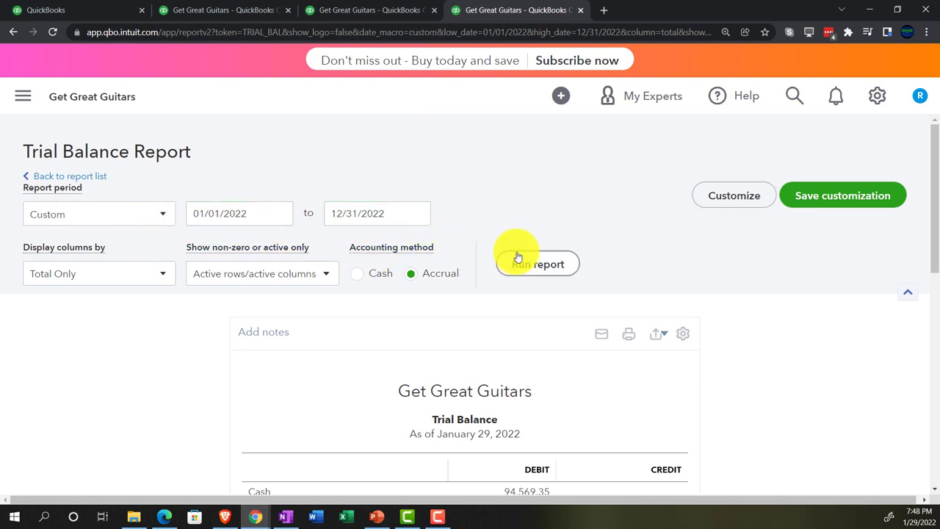
{"action": "scroll", "coordinate": [516, 257], "scroll_direction": "down", "scroll_amount": 3}
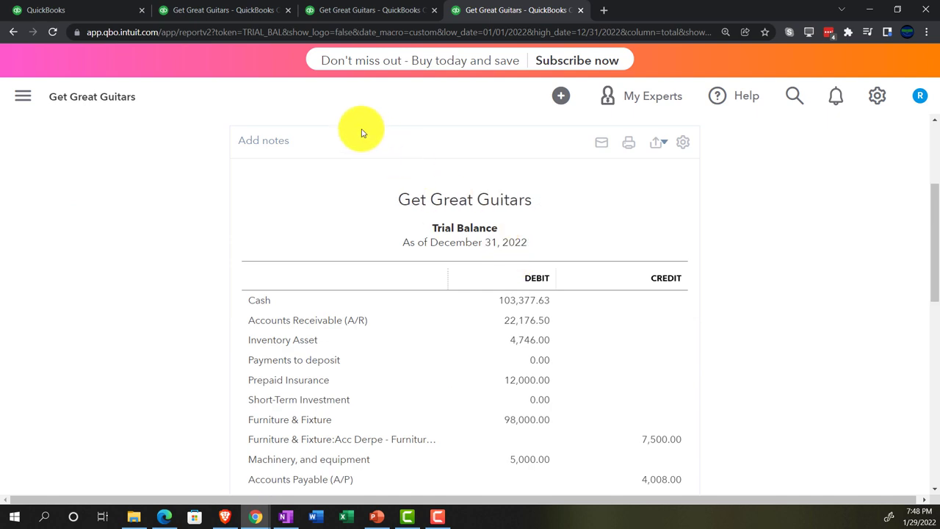
- Open the Payroll overview in the first browser tab and collapse the navigation sidebar
{"action": "left_click", "coordinate": [108, 12]}
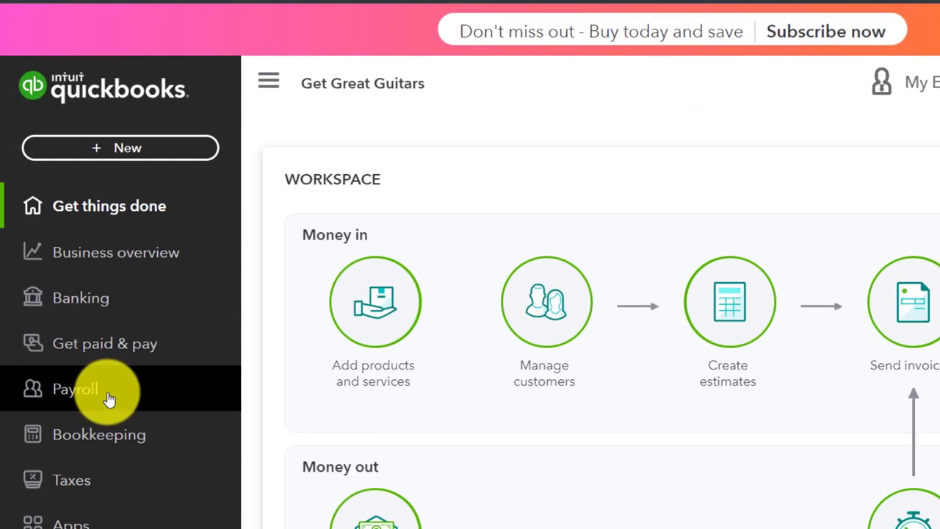
{"action": "left_click", "coordinate": [108, 397]}
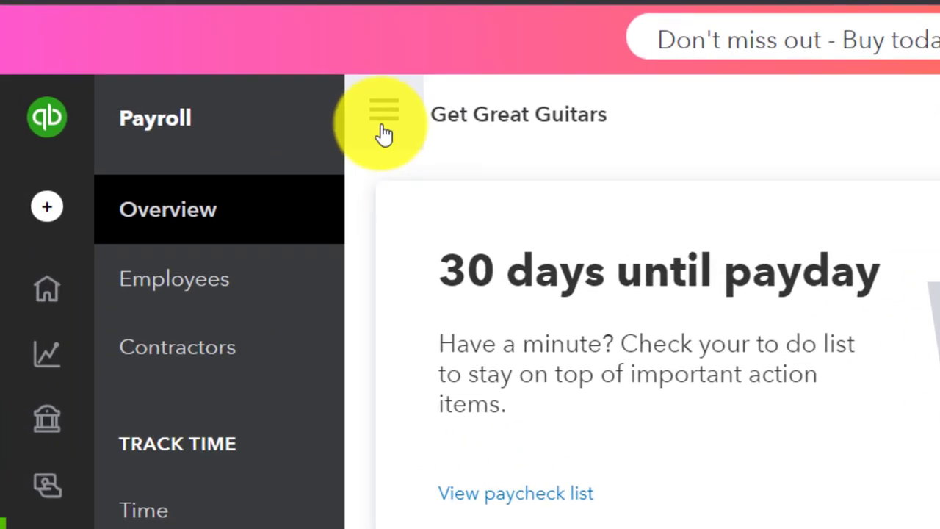
{"action": "left_click", "coordinate": [383, 126]}
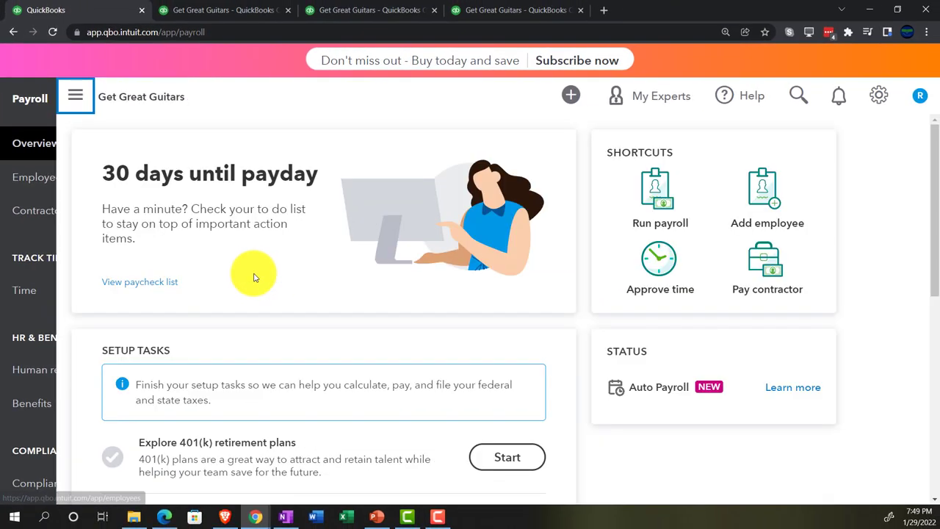
- Review the payroll setup tasks, start a payroll run, and choose the pay period 02/01/2022 to 02/28/2022
{"action": "scroll", "coordinate": [254, 277], "scroll_direction": "down", "scroll_amount": 2}
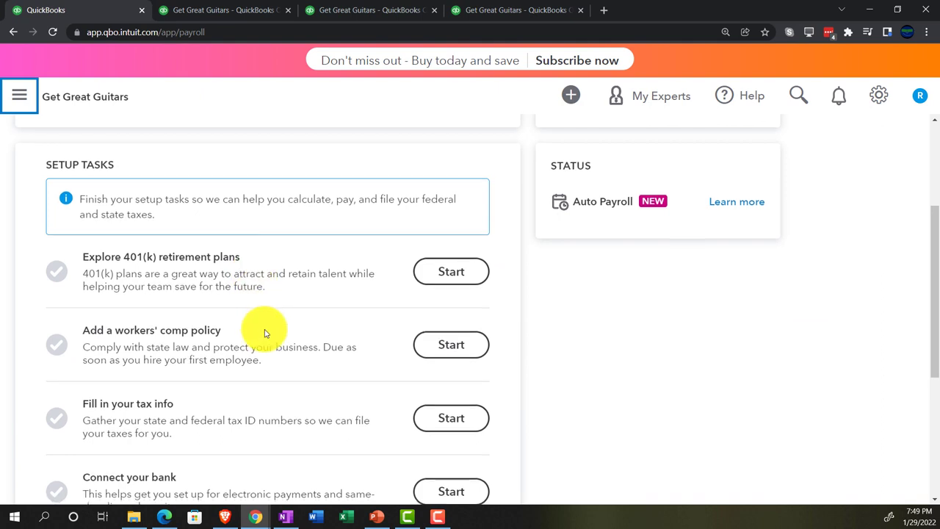
{"action": "scroll", "coordinate": [265, 332], "scroll_direction": "down", "scroll_amount": 1}
{"action": "scroll", "coordinate": [265, 333], "scroll_direction": "down", "scroll_amount": 1}
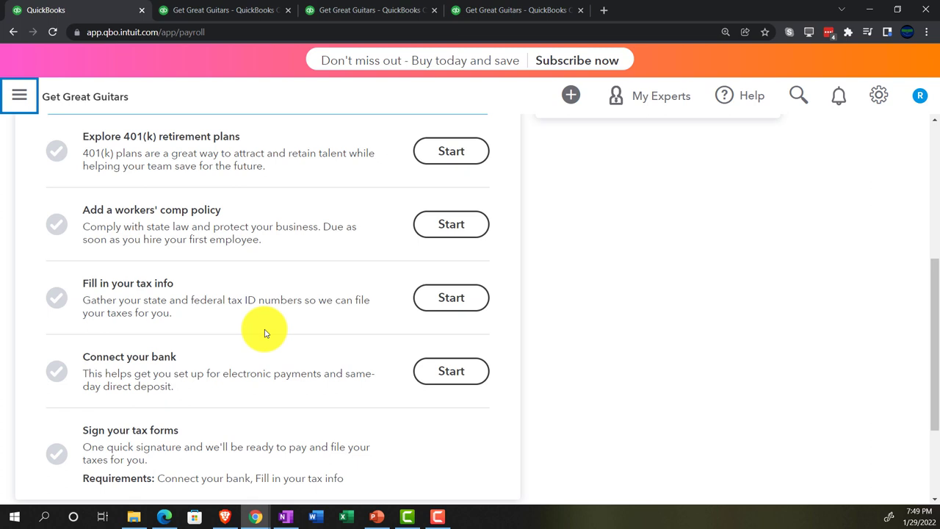
{"action": "scroll", "coordinate": [265, 333], "scroll_direction": "up", "scroll_amount": 3}
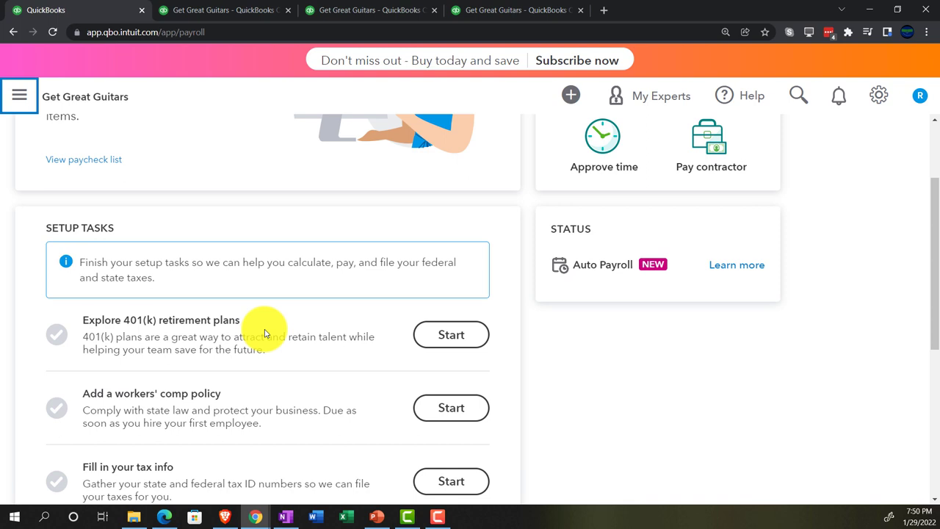
{"action": "scroll", "coordinate": [266, 334], "scroll_direction": "up", "scroll_amount": 2}
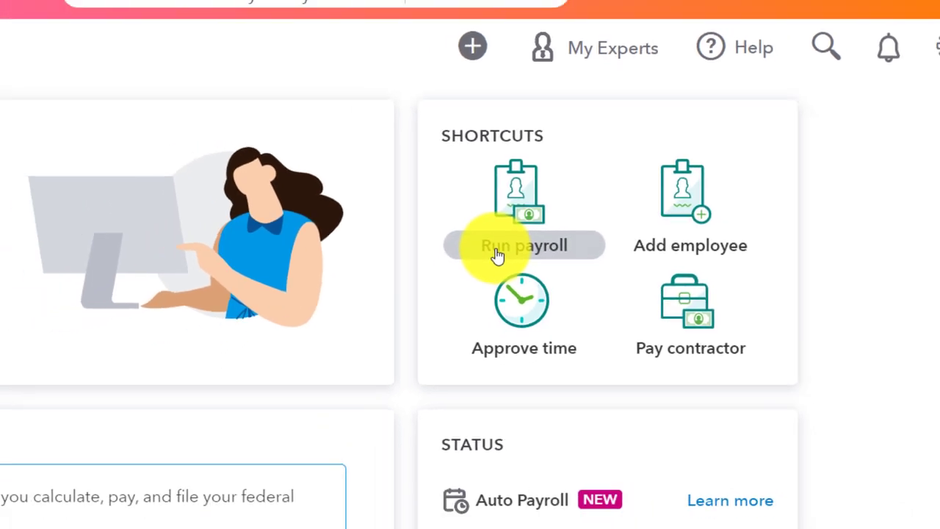
{"action": "left_click", "coordinate": [455, 266]}
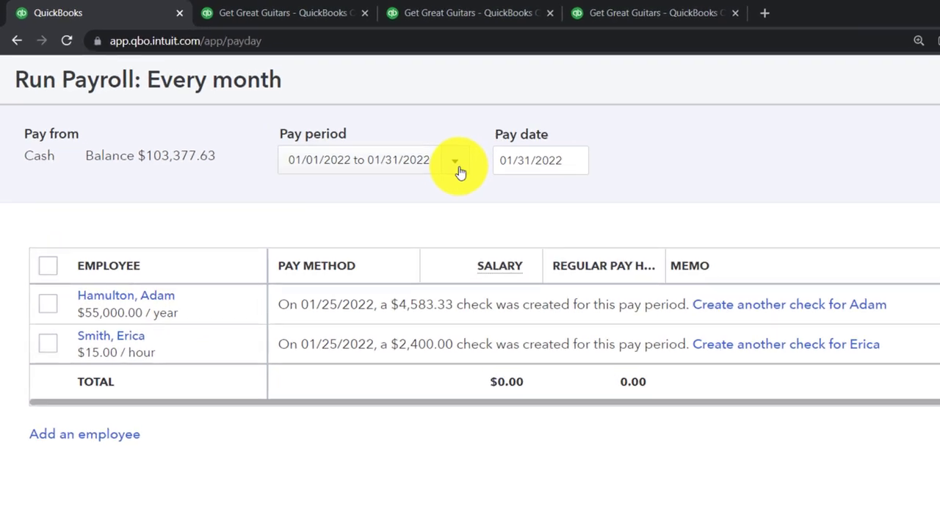
{"action": "left_click", "coordinate": [363, 136]}
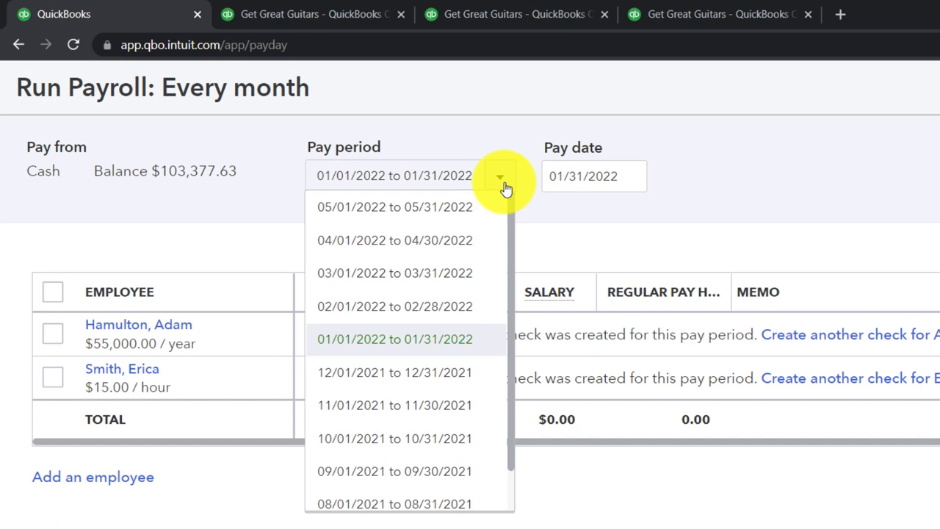
{"action": "left_click", "coordinate": [473, 306]}
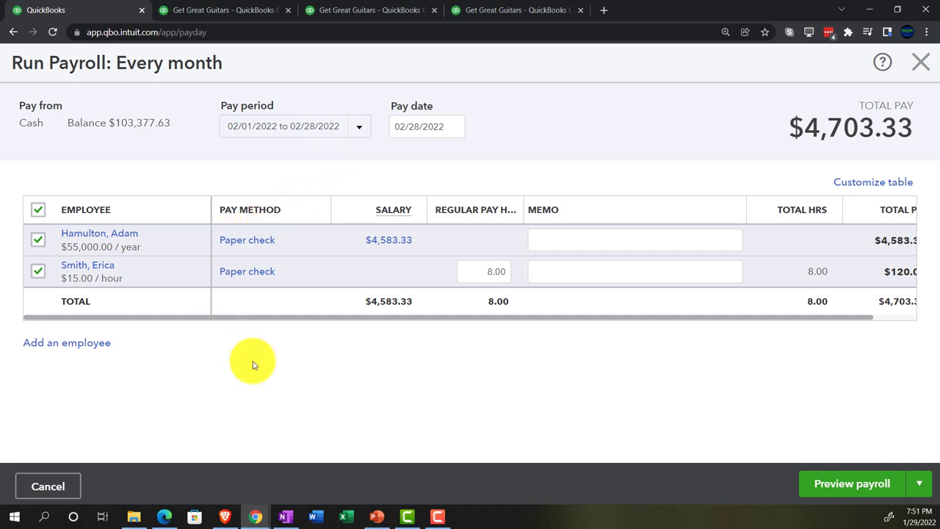
- Open the salaried employee's paycheck for editing and expand its employee taxes
{"action": "key", "text": "ctrl+minus"}
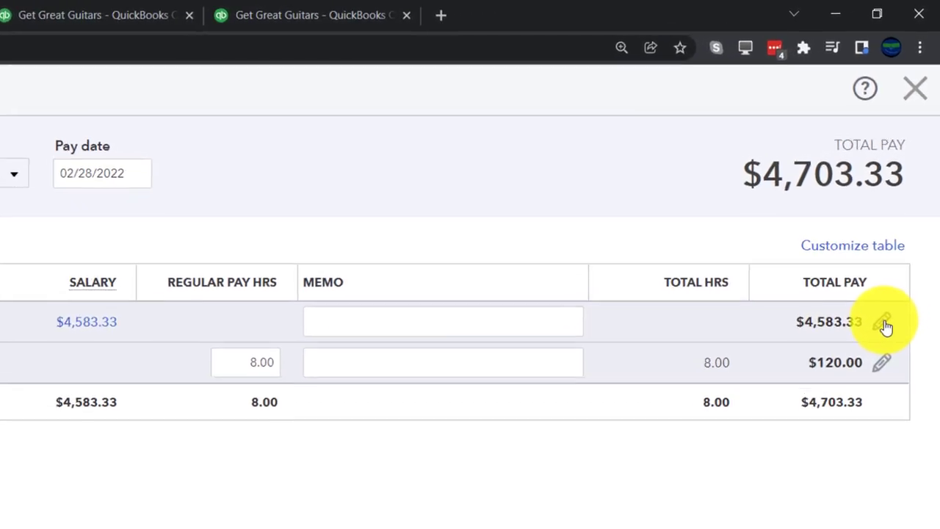
{"action": "left_click", "coordinate": [881, 336]}
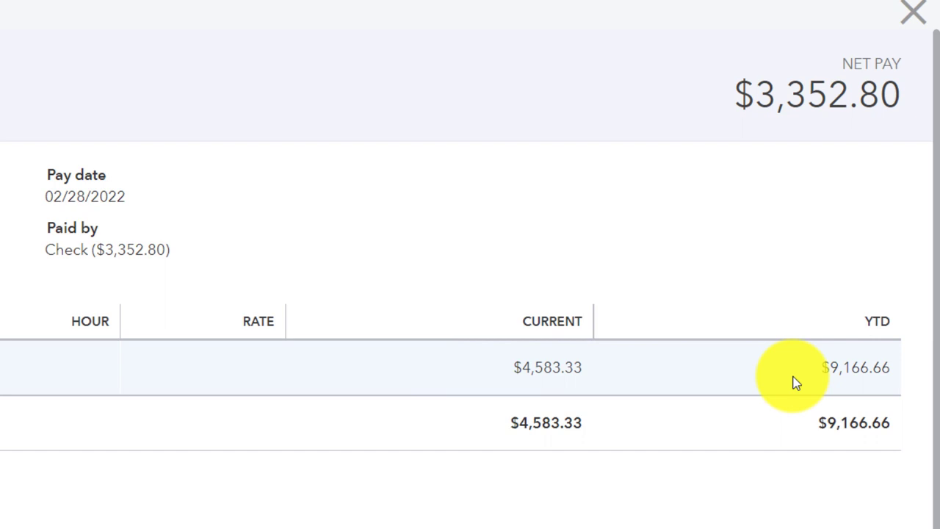
{"action": "scroll", "coordinate": [797, 382], "scroll_direction": "down", "scroll_amount": 1}
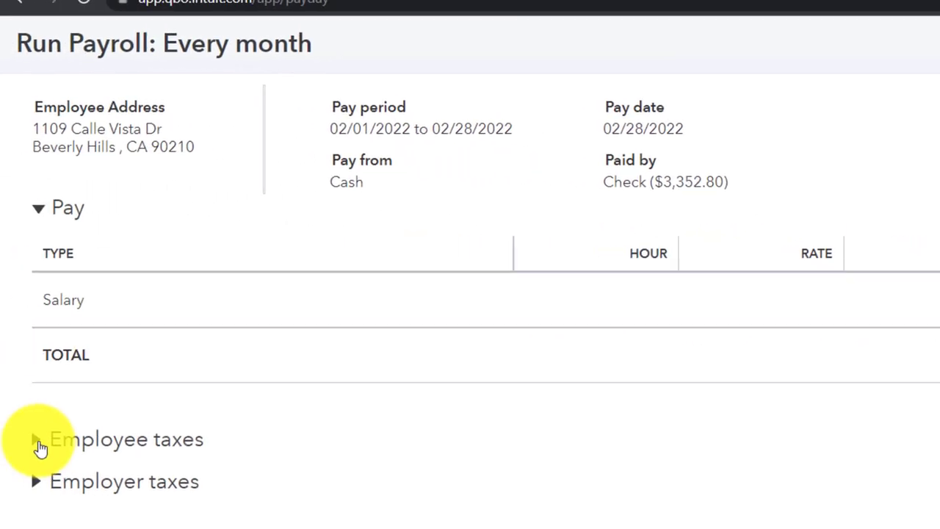
{"action": "left_click", "coordinate": [38, 442]}
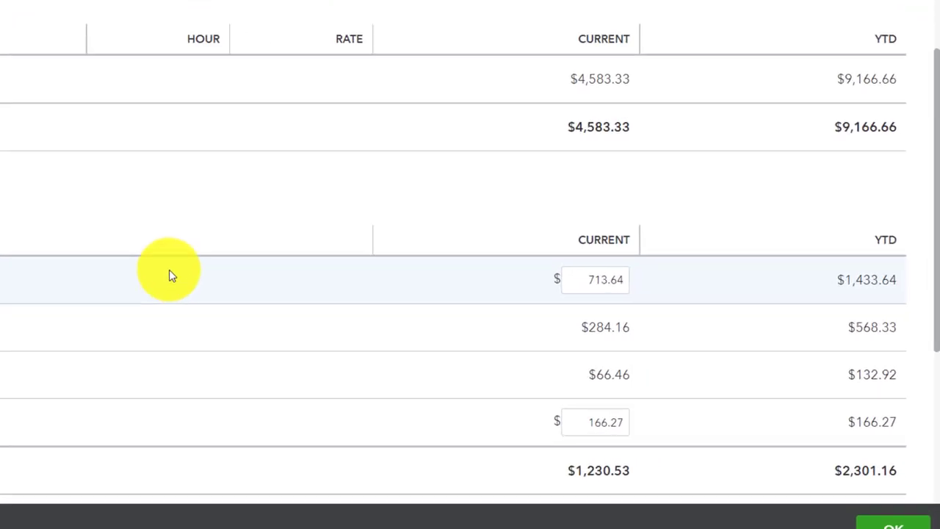
- Set the current Federal Income Tax withholding on the salaried employee's paycheck to 700
{"action": "left_click_drag", "start_coordinate": [515, 265], "coordinate": [577, 263]}
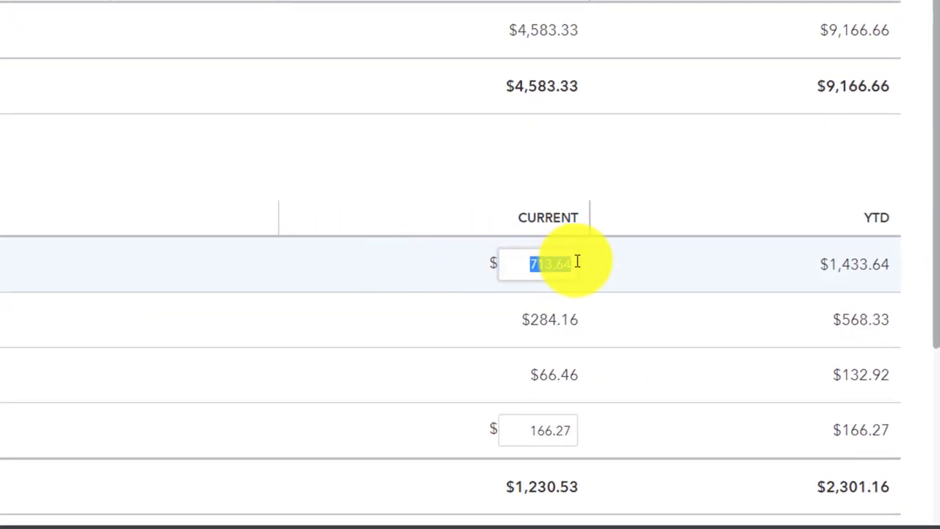
{"action": "type", "text": "700"}
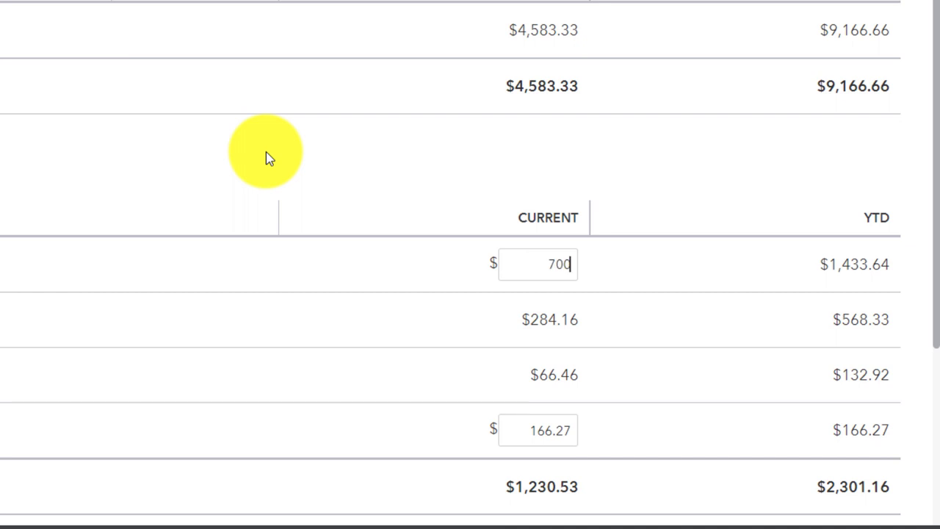
{"action": "key", "text": "Tab"}
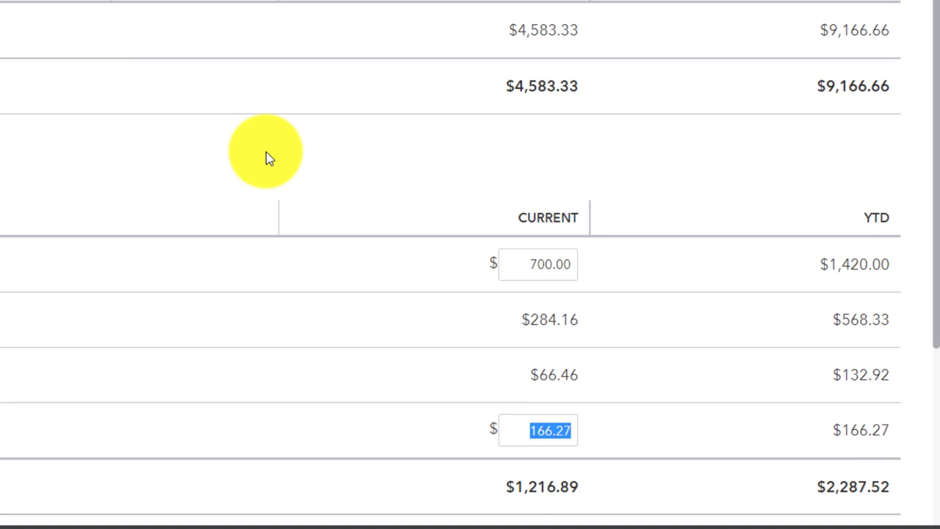
- Open Calculator in its compact view beside the tax amounts and multiply 4583.33 by .062 to check the Social Security withholding
{"action": "key", "text": "XF86Calculator"}
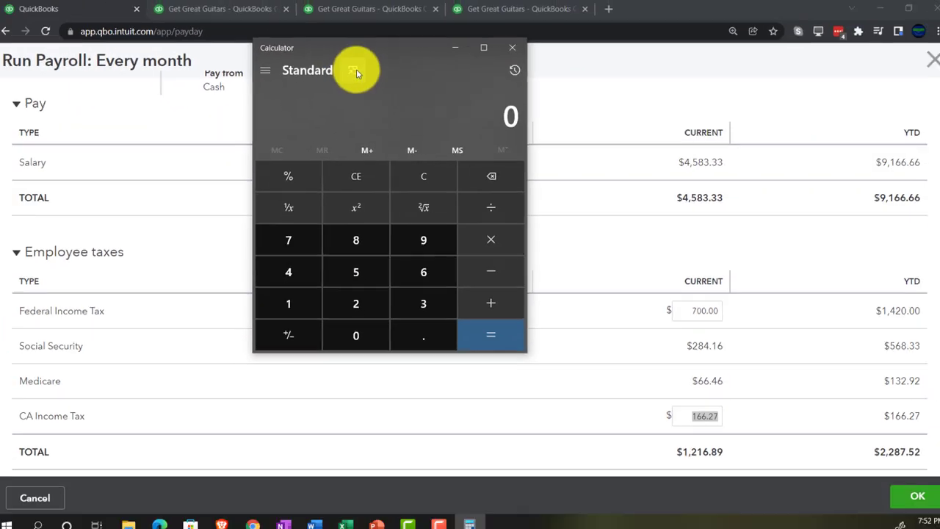
{"action": "left_click", "coordinate": [356, 69]}
{"action": "left_click_drag", "start_coordinate": [758, 37], "coordinate": [420, 286]}
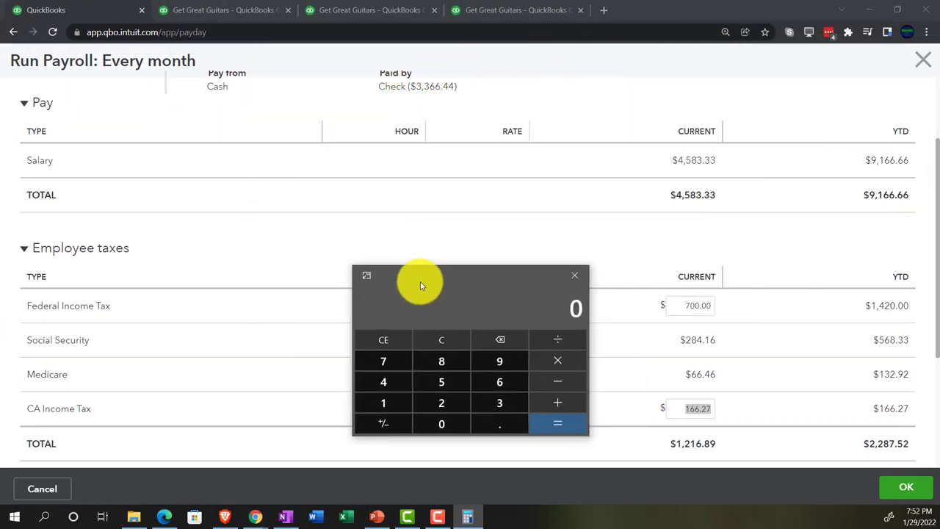
{"action": "type", "text": "4"}
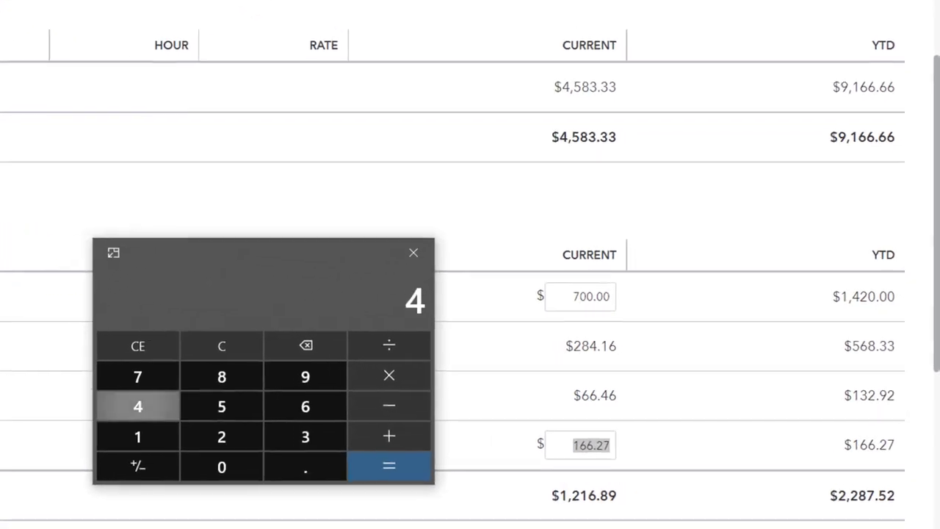
{"action": "type", "text": "583.33*."}
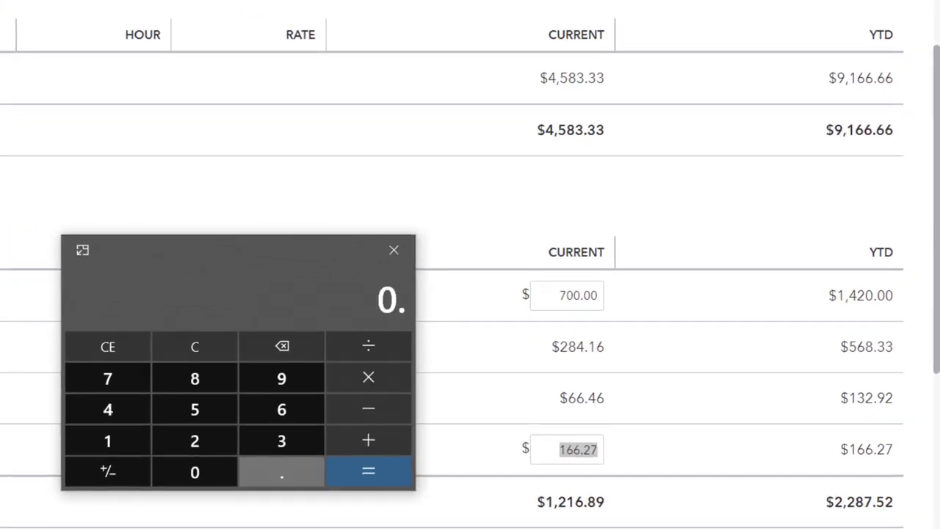
{"action": "type", "text": "062"}
{"action": "key", "text": "Return"}
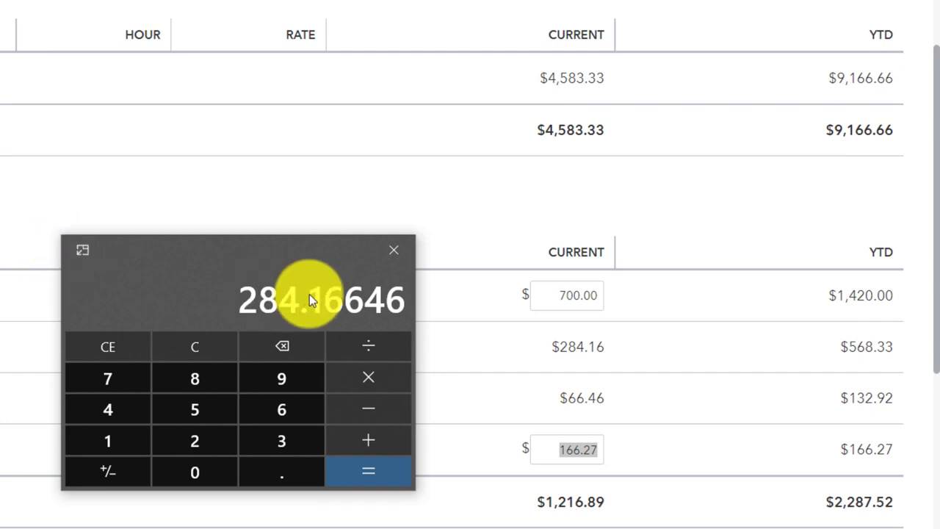
- Clear the calculator, multiply 4583.33 by .0145 to check the Medicare withholding, and return to the paycheck
{"action": "left_click", "coordinate": [200, 358]}
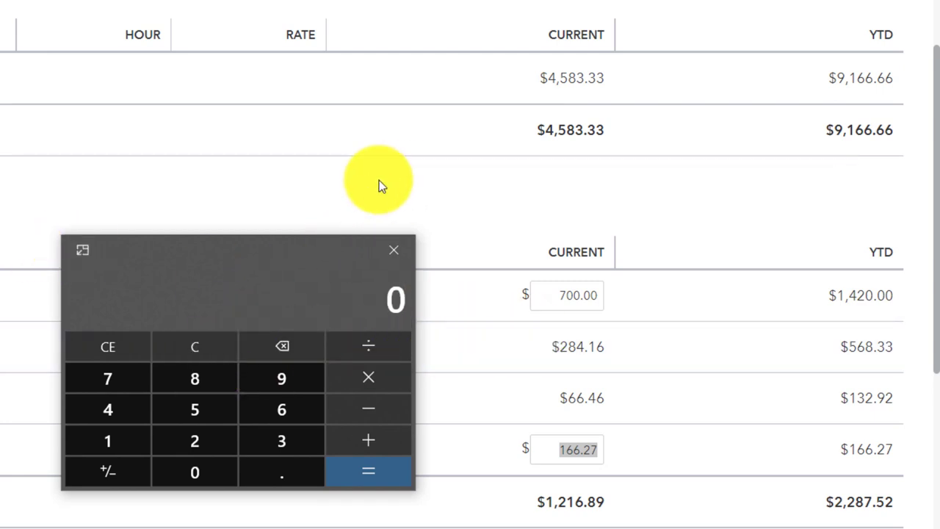
{"action": "type", "text": "4583."}
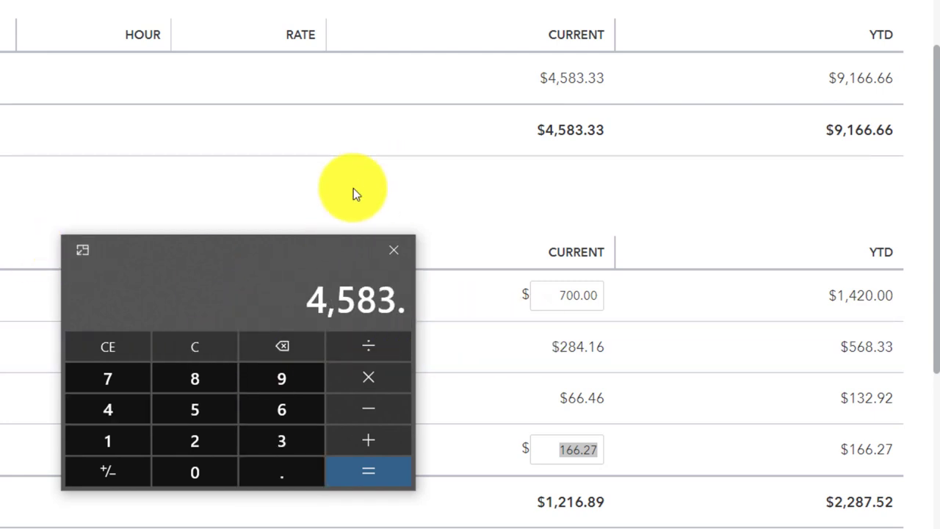
{"action": "type", "text": "33*.0145"}
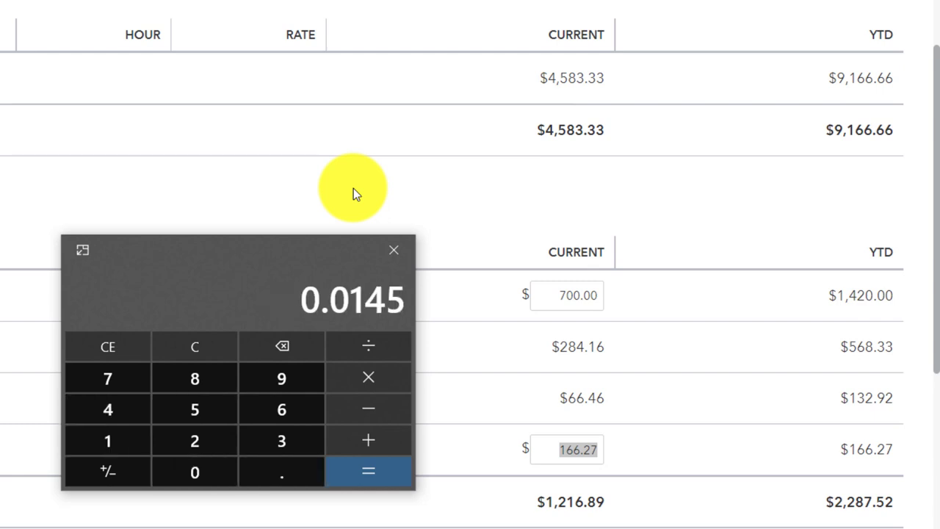
{"action": "key", "text": "Return"}
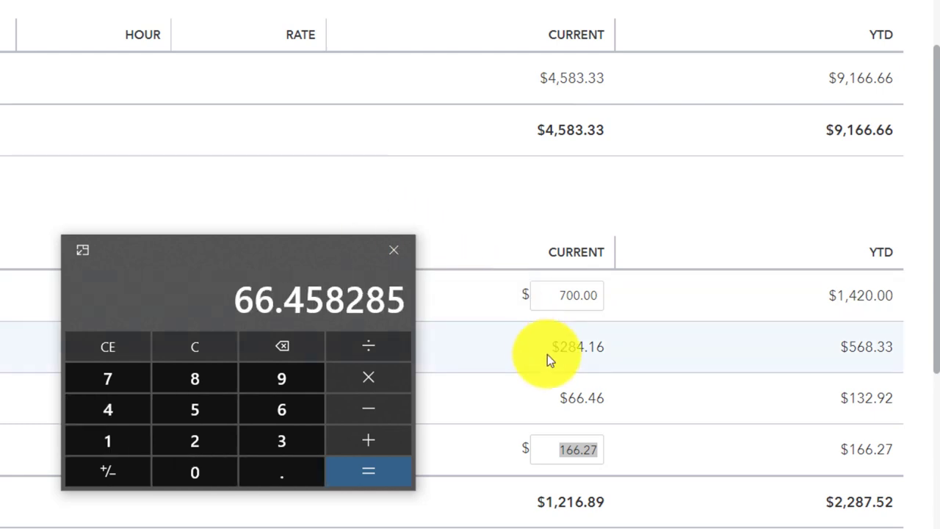
{"action": "left_click_drag", "start_coordinate": [267, 257], "coordinate": [933, 194]}
{"action": "key", "text": "alt+Tab"}
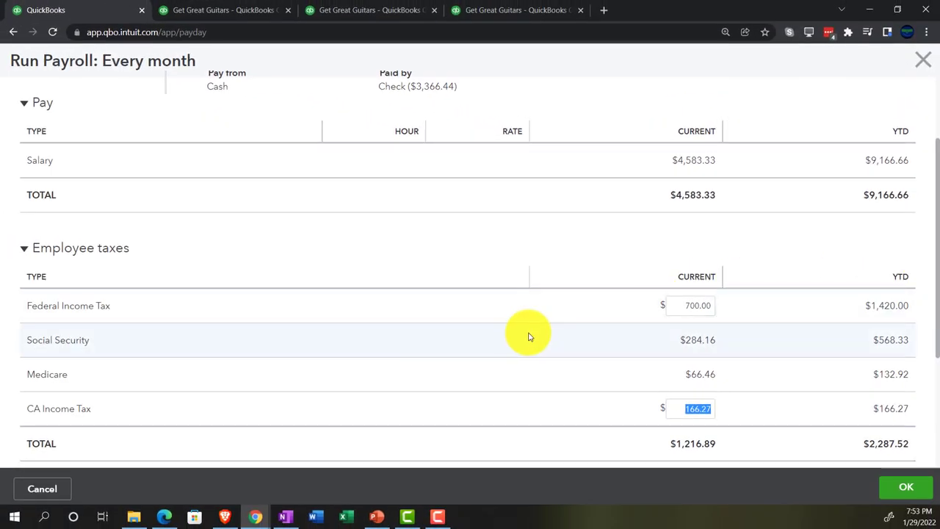
- Set the current CA Income Tax withholding on the salaried employee's paycheck to 0
{"action": "scroll", "coordinate": [528, 336], "scroll_direction": "down", "scroll_amount": 1}
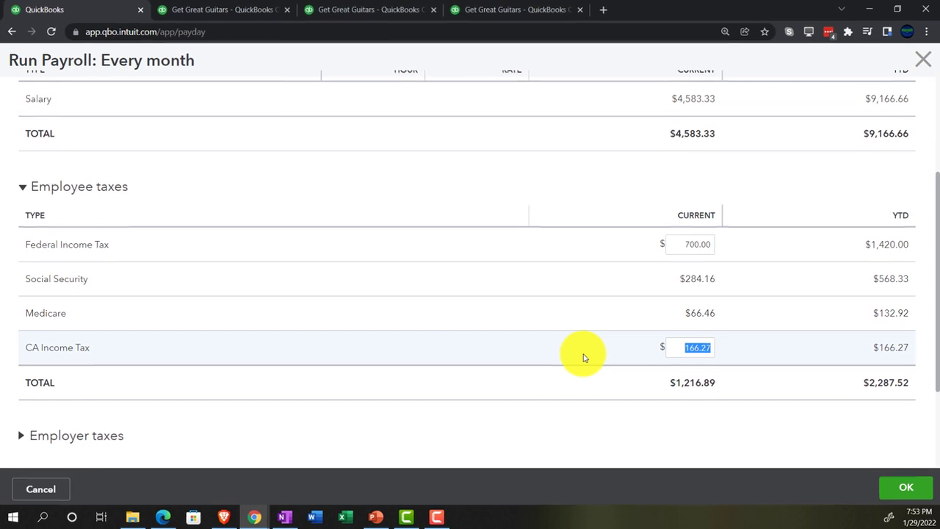
{"action": "type", "text": "0"}
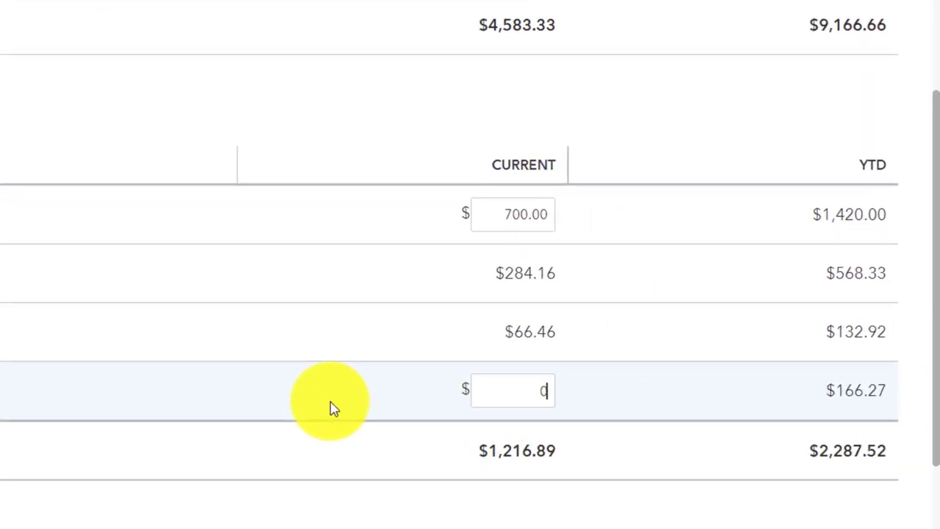
{"action": "left_click", "coordinate": [330, 408]}
{"action": "scroll", "coordinate": [330, 408], "scroll_direction": "down", "scroll_amount": 4}
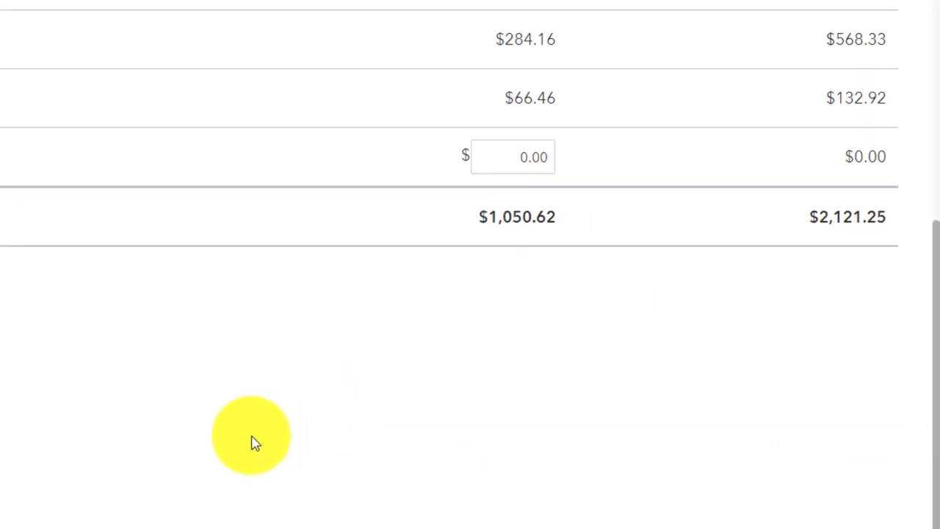
{"action": "scroll", "coordinate": [252, 439], "scroll_direction": "up", "scroll_amount": 3}
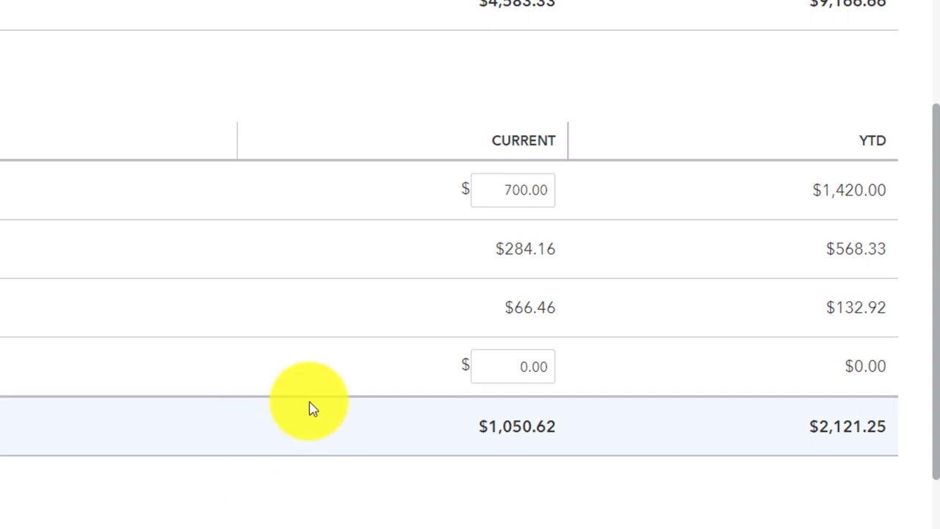
- In a compact Calculator, subtract 1050.62 from 4583.33, compare the result with the paycheck's net pay, and move Calculator out of the way
{"action": "key", "text": "XF86Calculator"}
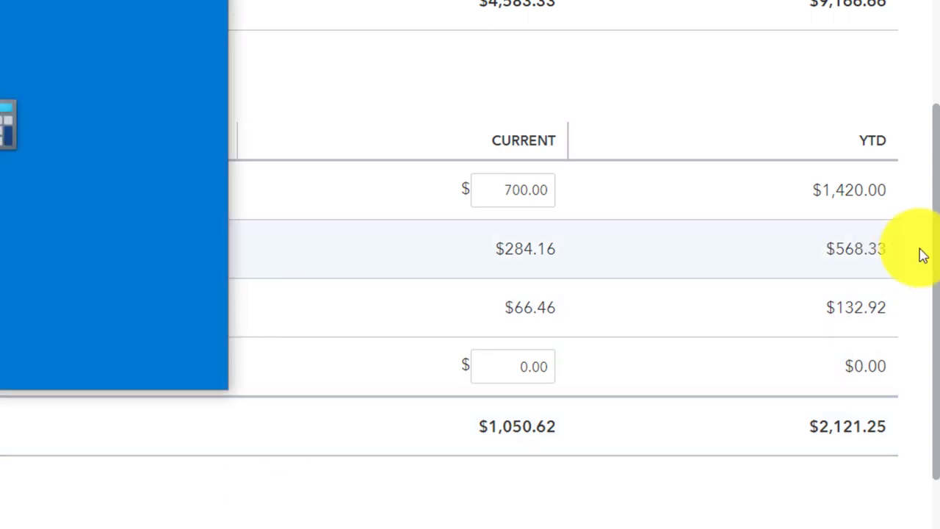
{"action": "left_click", "coordinate": [95, 13]}
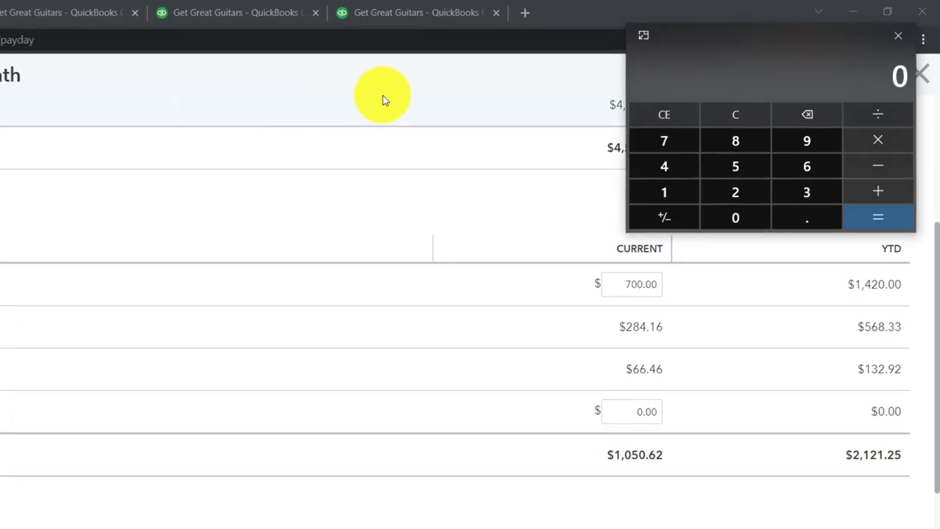
{"action": "left_click_drag", "start_coordinate": [738, 52], "coordinate": [243, 188]}
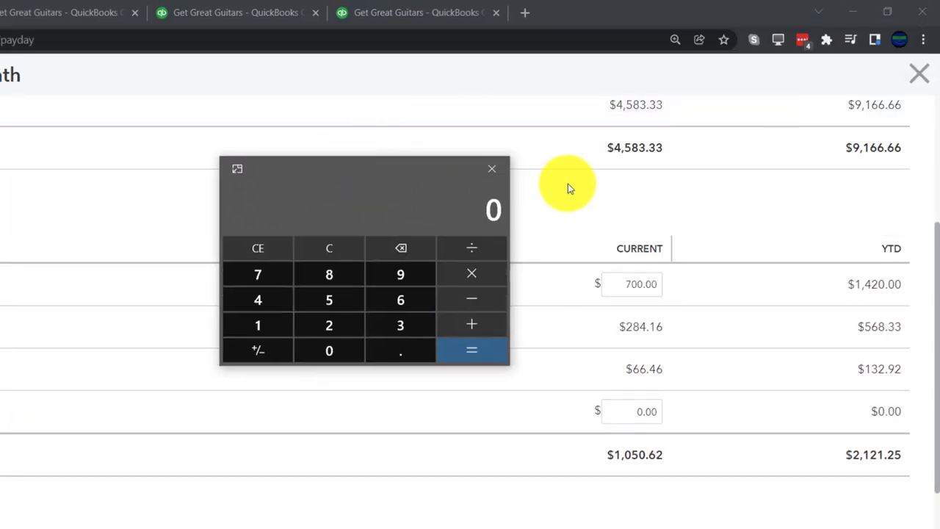
{"action": "type", "text": "4583.33"}
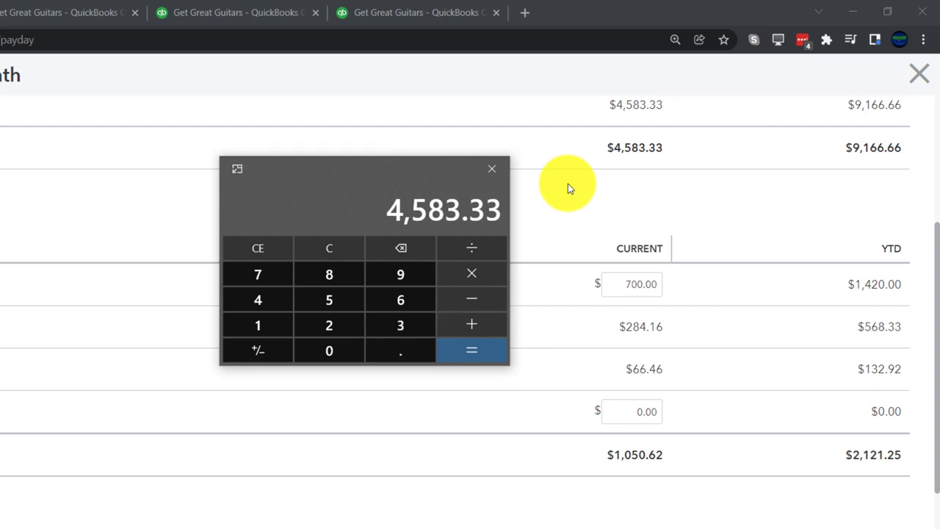
{"action": "type", "text": "105"}
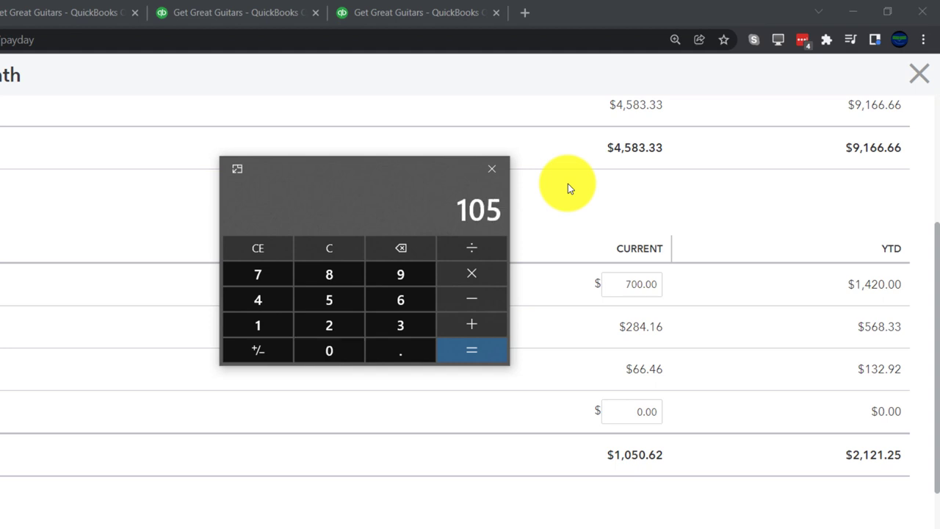
{"action": "type", "text": "0.62"}
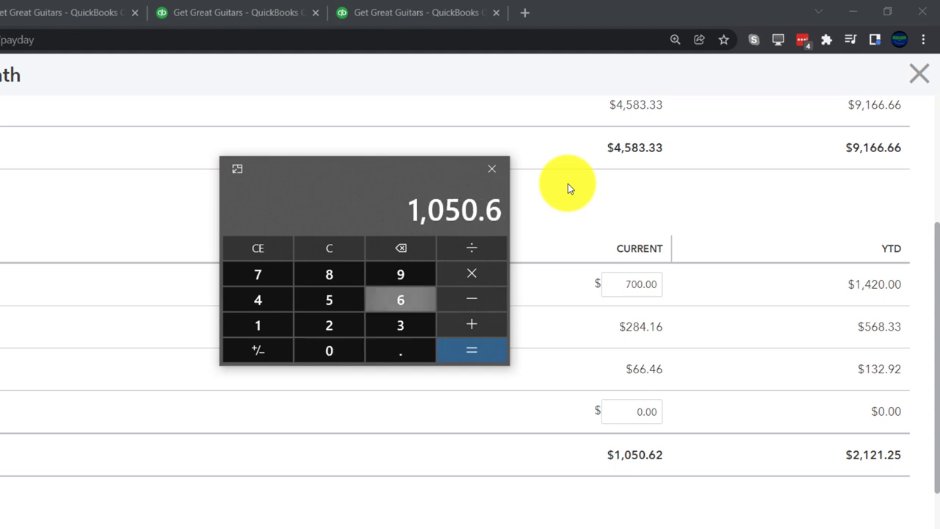
{"action": "key", "text": "Return"}
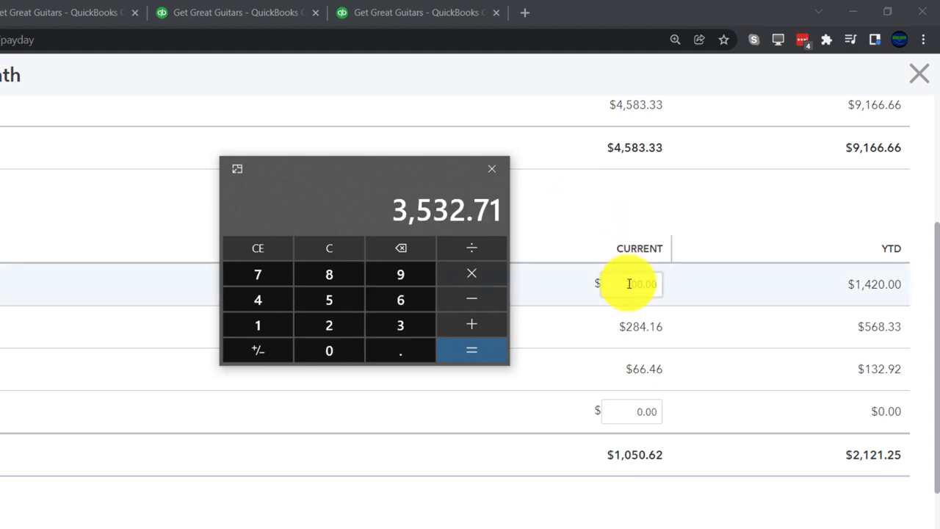
{"action": "scroll", "coordinate": [628, 283], "scroll_direction": "up", "scroll_amount": 3}
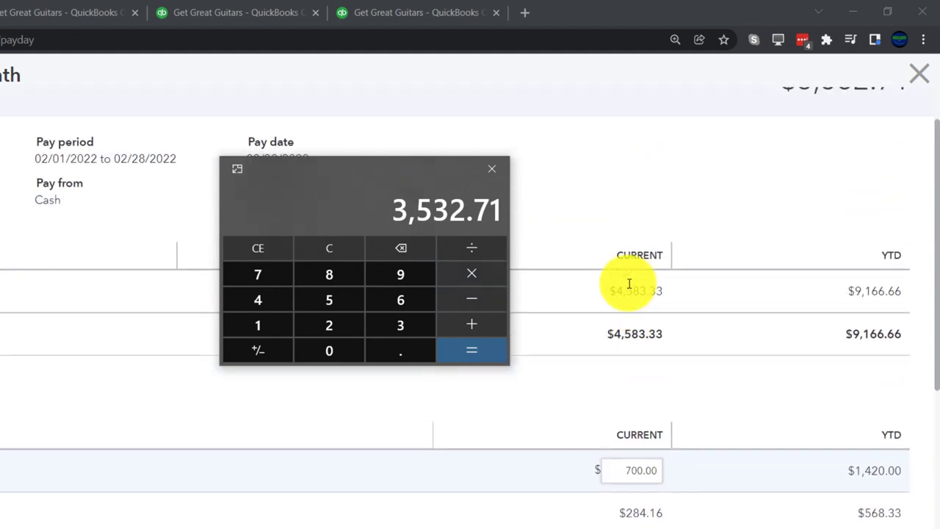
{"action": "left_click_drag", "start_coordinate": [358, 175], "coordinate": [518, 176]}
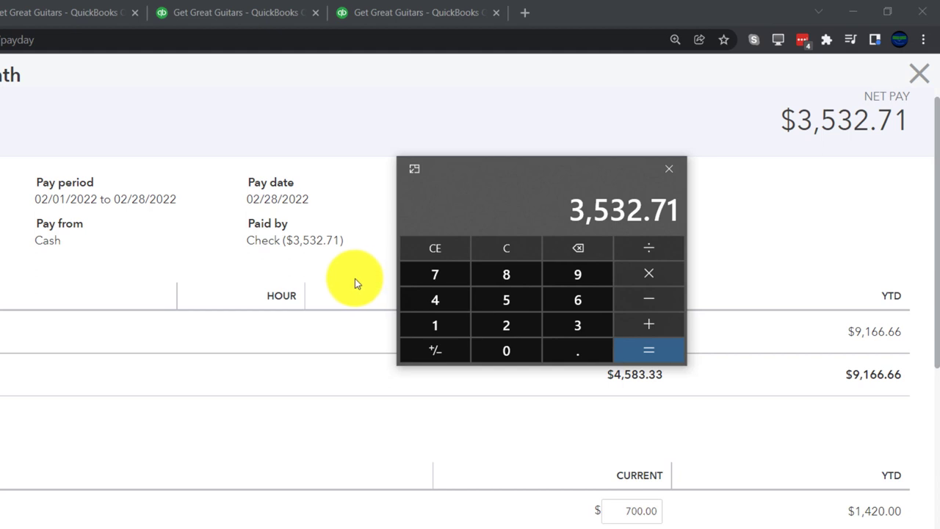
{"action": "scroll", "coordinate": [299, 292], "scroll_direction": "down", "scroll_amount": 5}
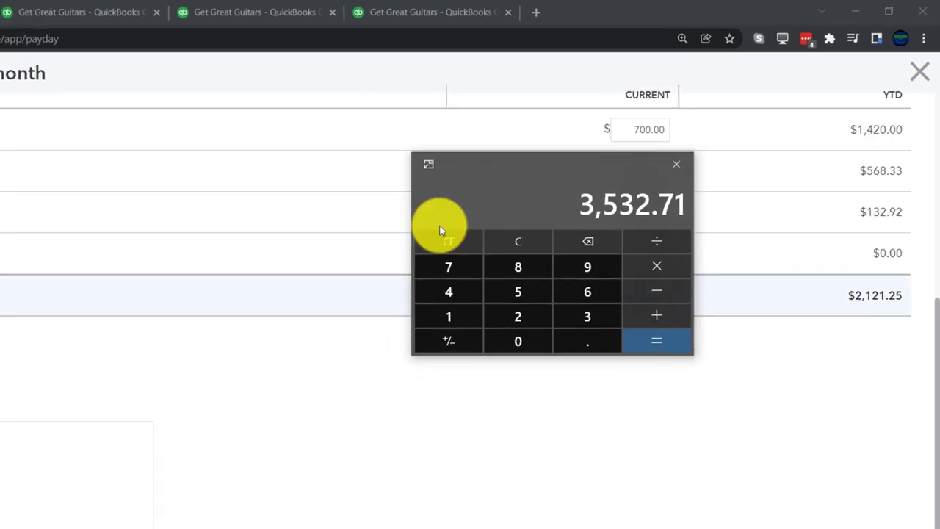
{"action": "left_click_drag", "start_coordinate": [515, 166], "coordinate": [939, 167]}
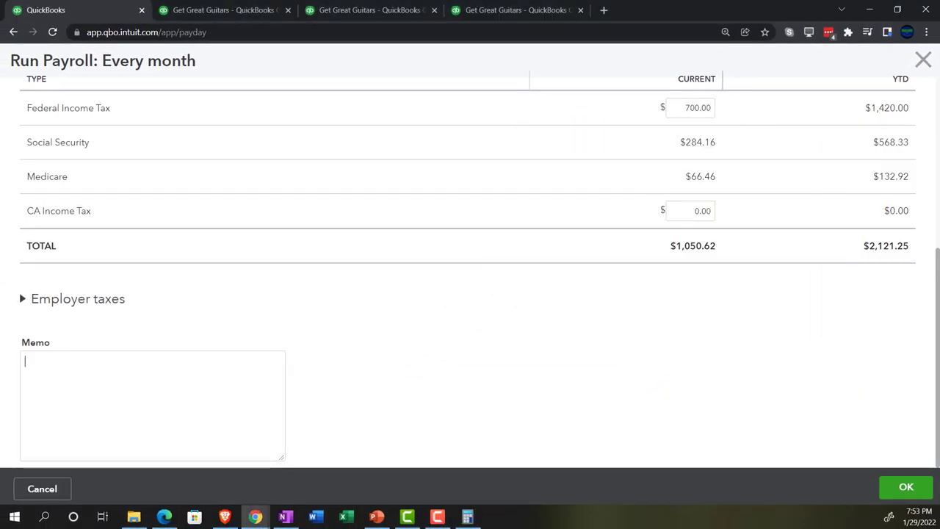
- Expand and review the employer taxes on the salaried employee's paycheck, and accept the edited paycheck
{"action": "left_click", "coordinate": [25, 298]}
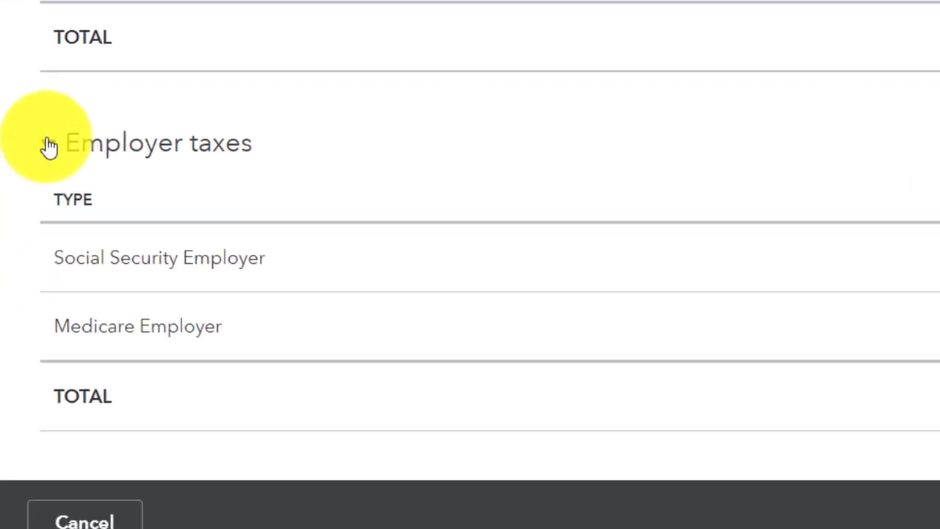
{"action": "scroll", "coordinate": [38, 223], "scroll_direction": "down", "scroll_amount": 2}
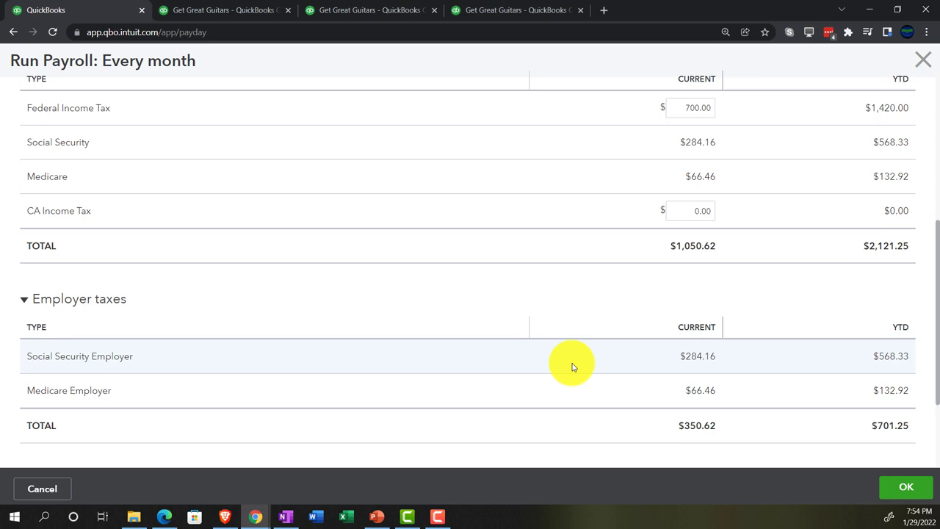
{"action": "scroll", "coordinate": [573, 367], "scroll_direction": "down", "scroll_amount": 1}
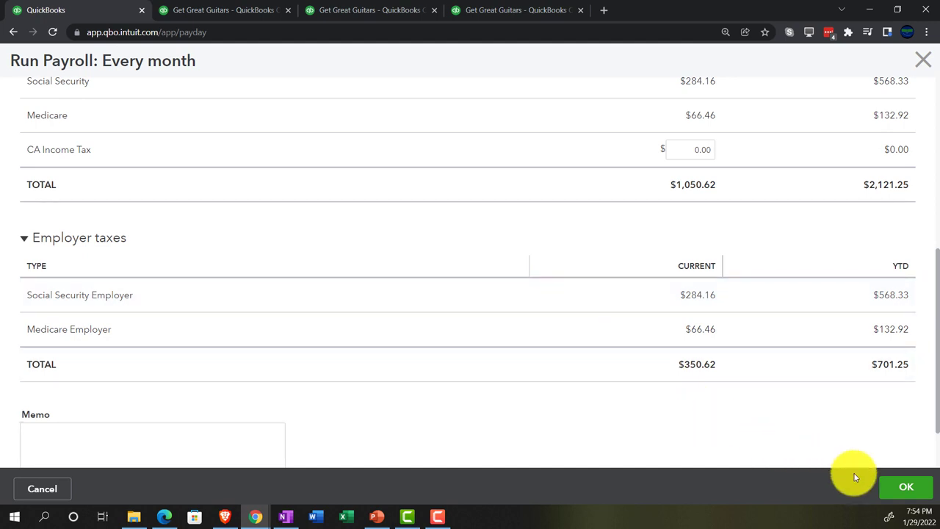
{"action": "left_click", "coordinate": [892, 488]}
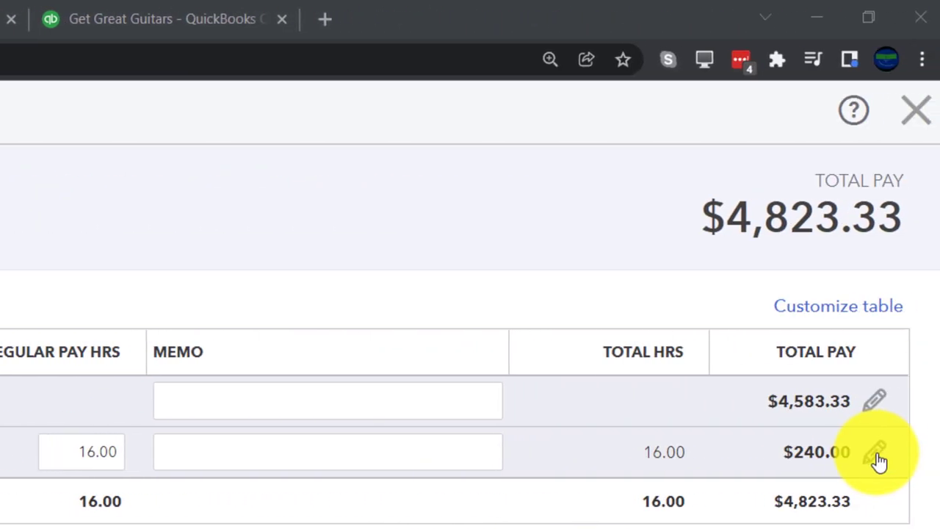
- Open the hourly employee's paycheck for editing, set the Regular Pay hours to 160, and keep these hours
{"action": "left_click", "coordinate": [878, 454]}
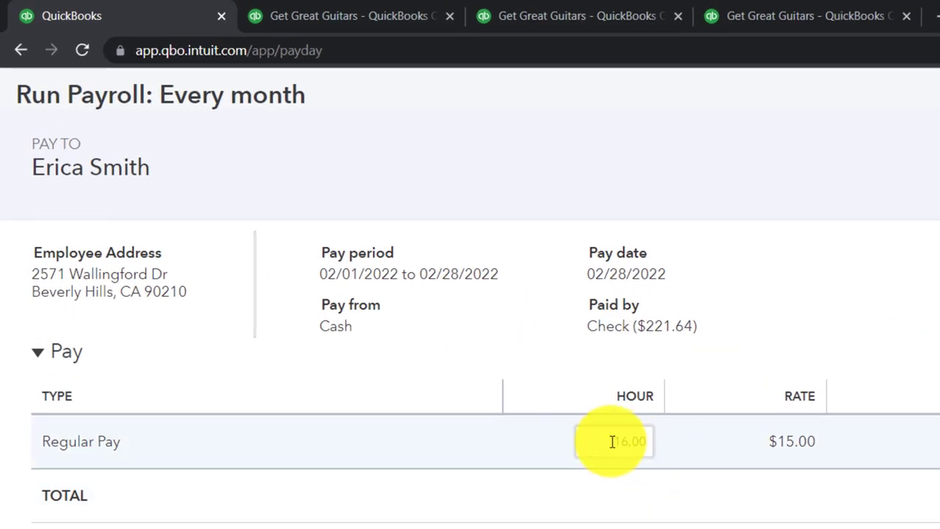
{"action": "left_click_drag", "start_coordinate": [610, 440], "coordinate": [667, 448]}
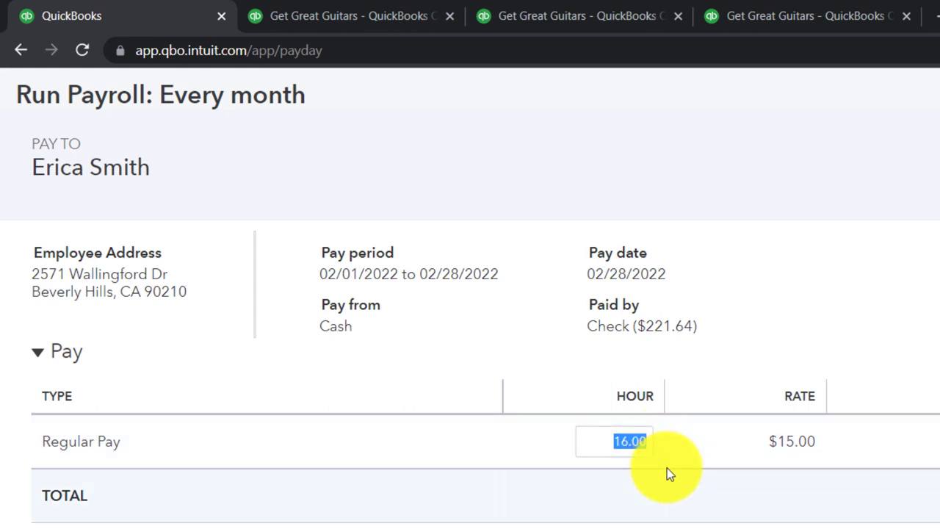
{"action": "type", "text": "160"}
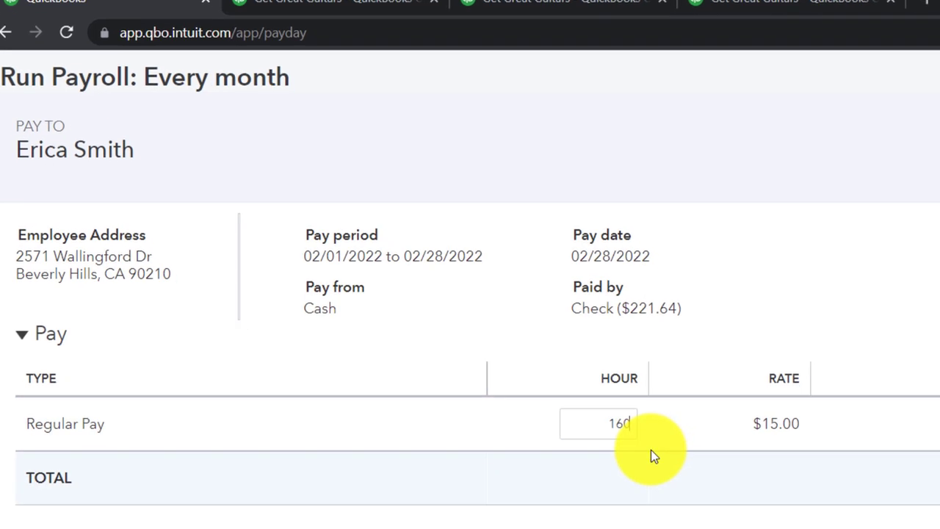
{"action": "left_click", "coordinate": [665, 464]}
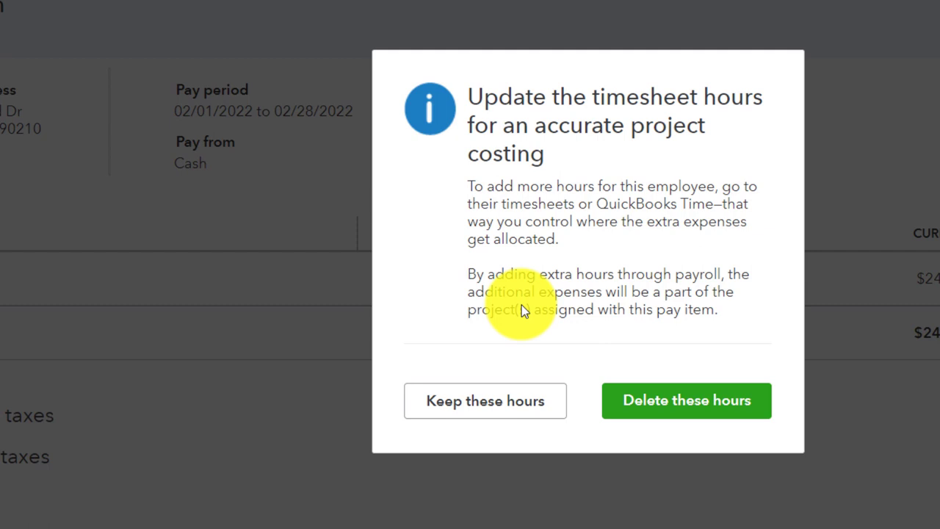
{"action": "left_click", "coordinate": [518, 413]}
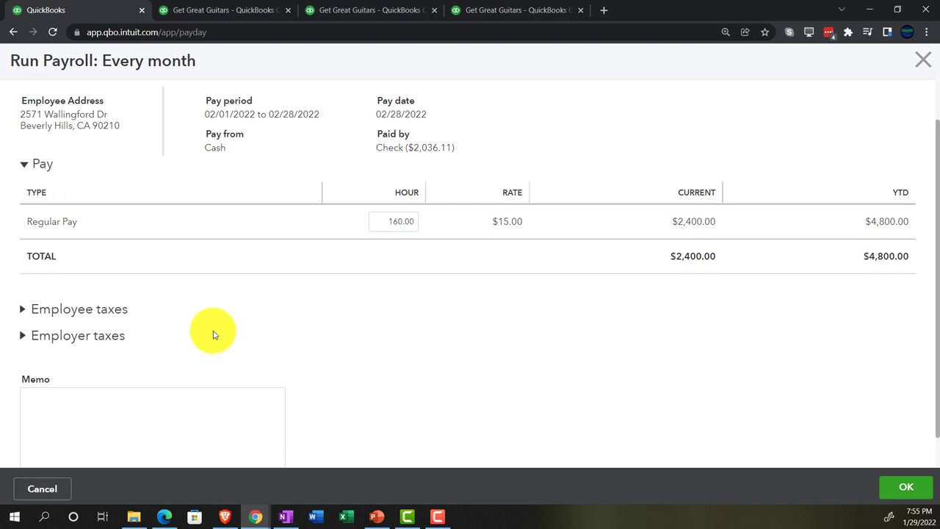
- Expand the hourly employee's employee taxes and set the current Federal Income Tax withholding to 360
{"action": "left_click", "coordinate": [24, 309]}
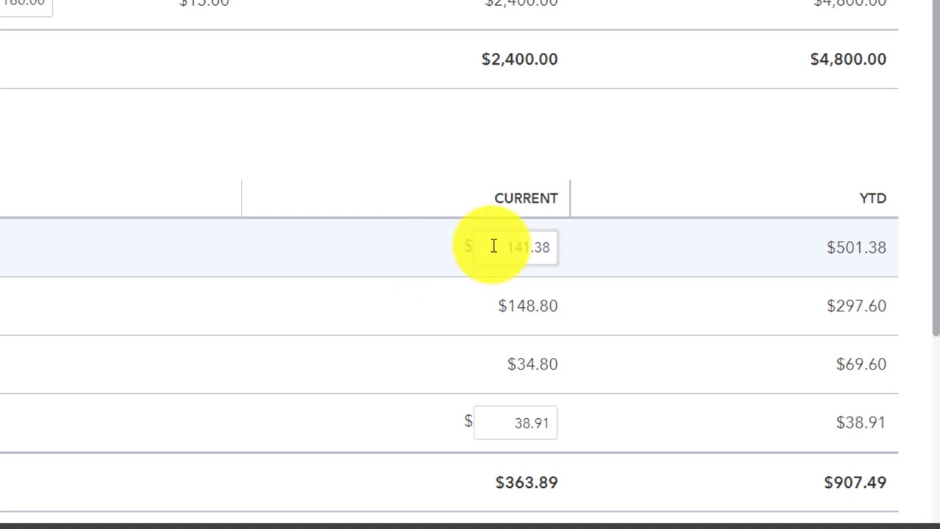
{"action": "left_click_drag", "start_coordinate": [493, 246], "coordinate": [552, 246]}
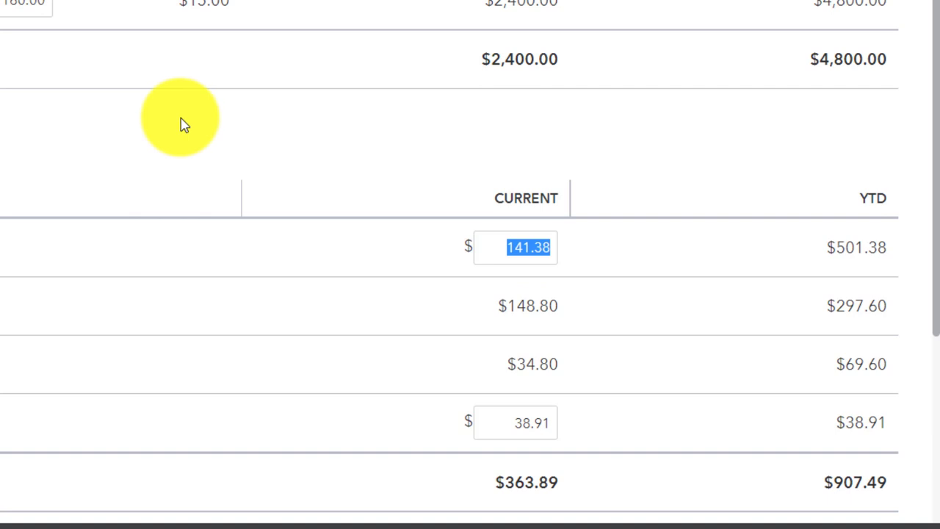
{"action": "type", "text": "360"}
{"action": "key", "text": "Tab"}
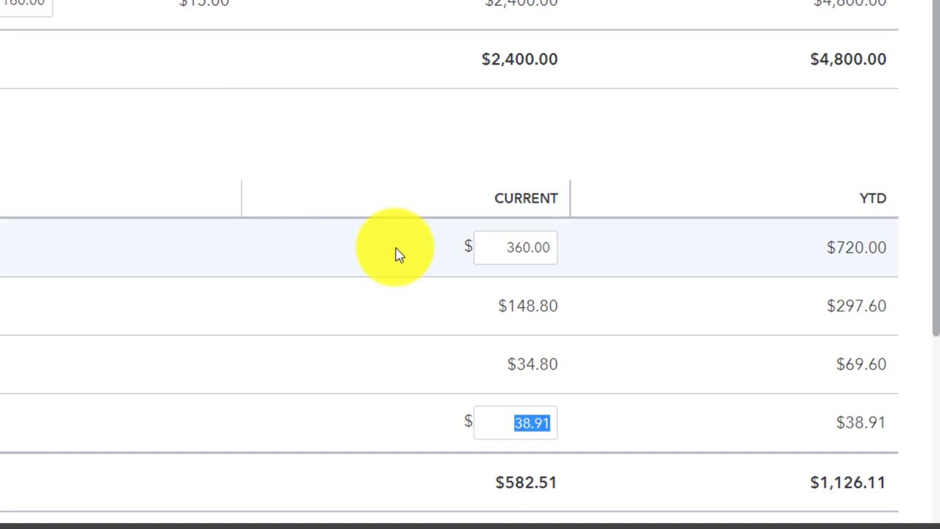
- In a compact Calculator, multiply 2400 by 0.062 and compare the result with the hourly employee's Social Security withholding
{"action": "scroll", "coordinate": [397, 254], "scroll_direction": "down", "scroll_amount": 2}
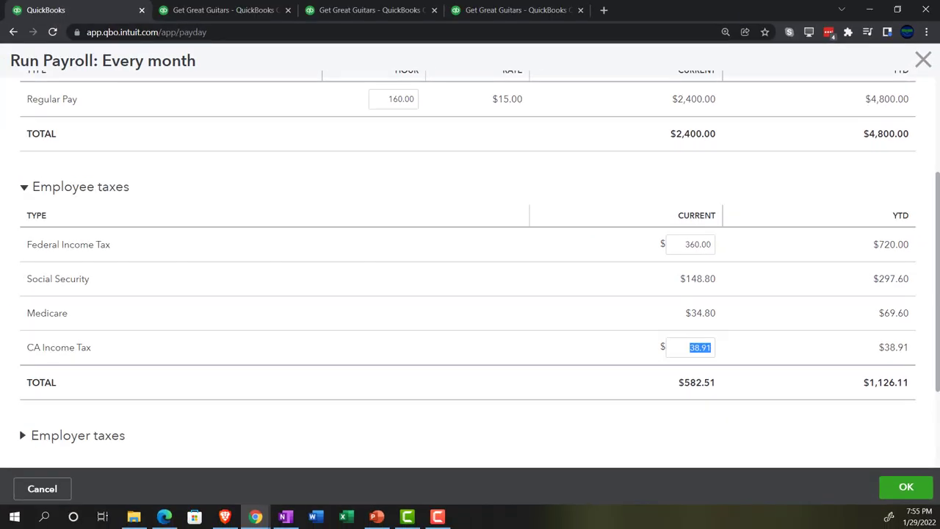
{"action": "key", "text": "XF86Calculator"}
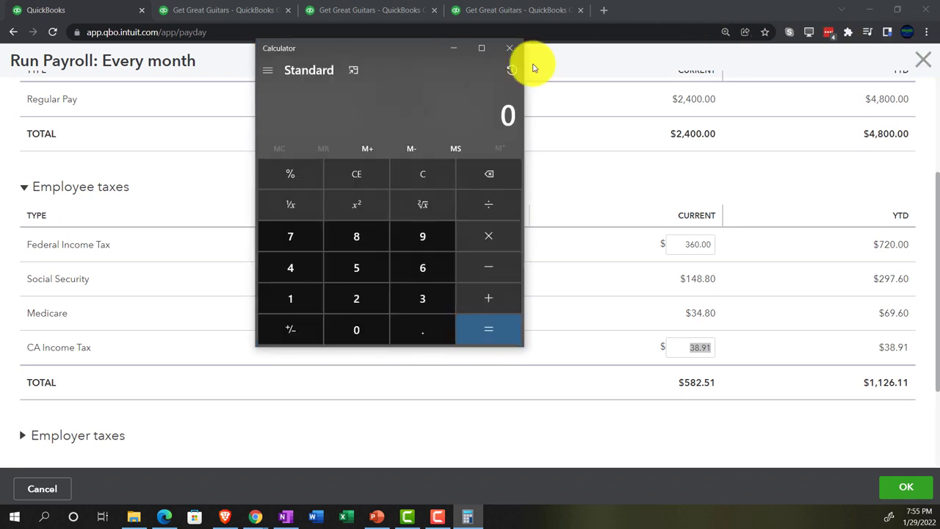
{"action": "left_click", "coordinate": [355, 70]}
{"action": "left_click_drag", "start_coordinate": [780, 36], "coordinate": [424, 134]}
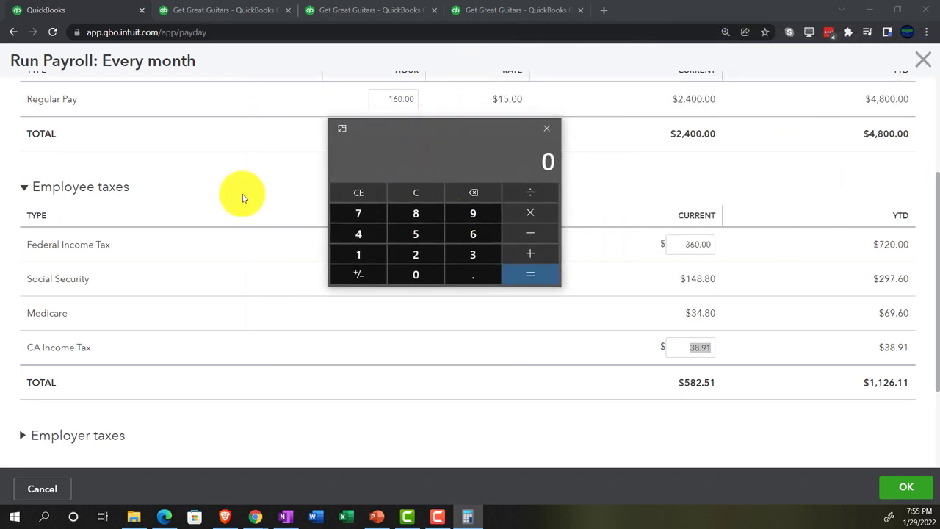
{"action": "type", "text": "2400"}
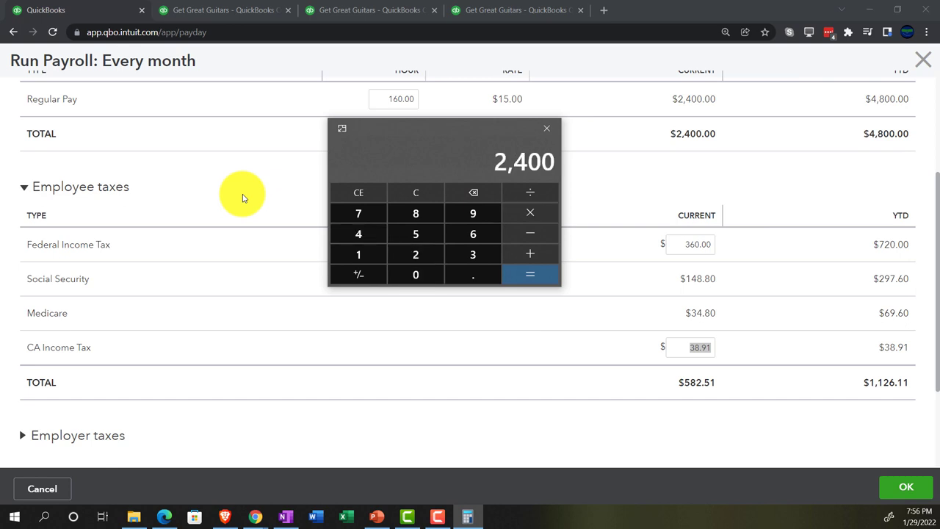
{"action": "type", "text": "*0.062"}
{"action": "key", "text": "Return"}
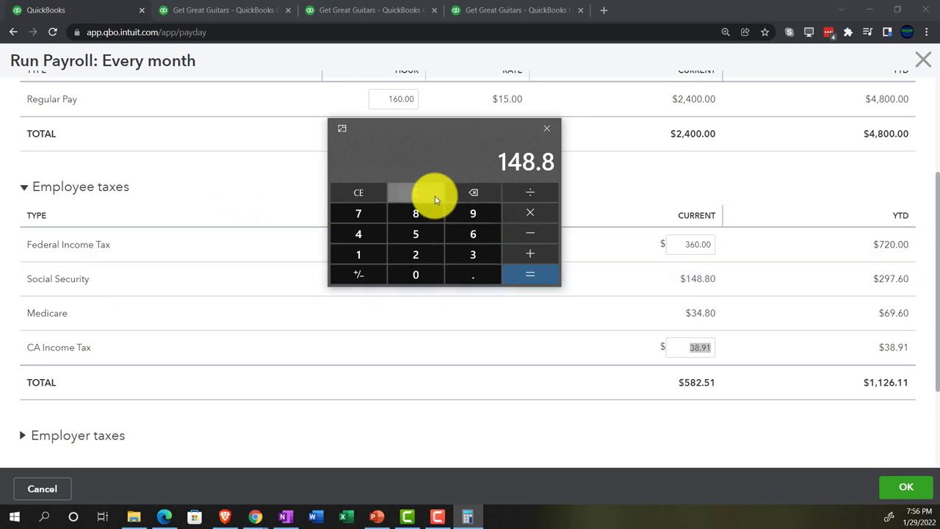
{"action": "left_click", "coordinate": [416, 192]}
{"action": "type", "text": "2400*0."}
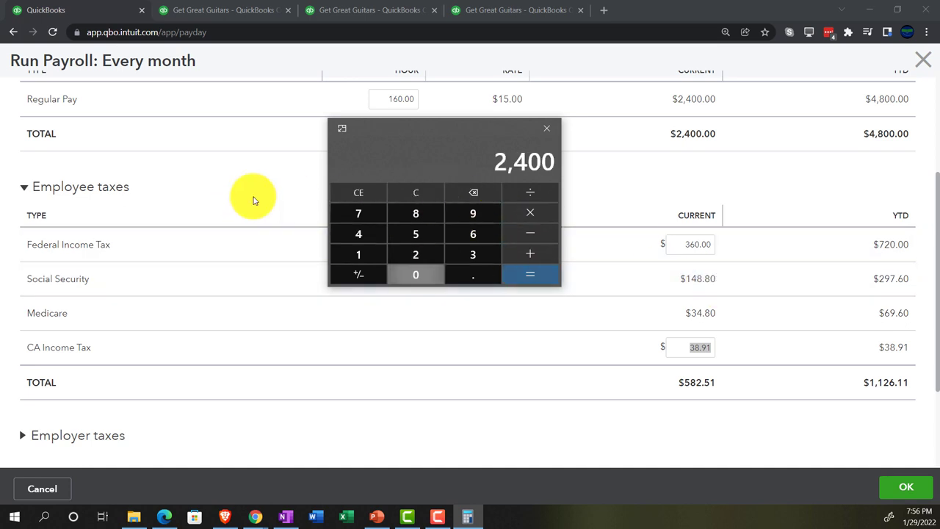
{"action": "type", "text": "014"}
{"action": "key", "text": "Return"}
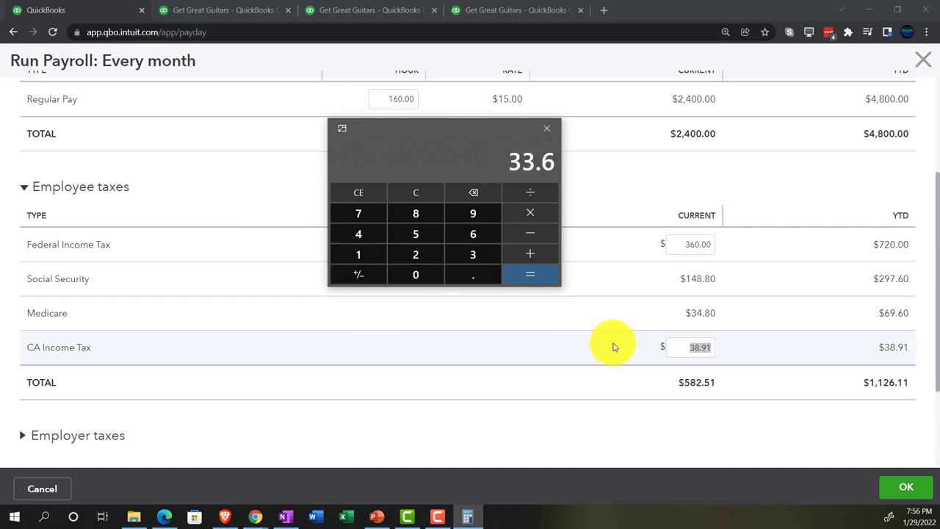
- Multiply 2400 by 0.0145 in Calculator, compare the result with the Medicare withholding, and close Calculator
{"action": "left_click", "coordinate": [415, 192]}
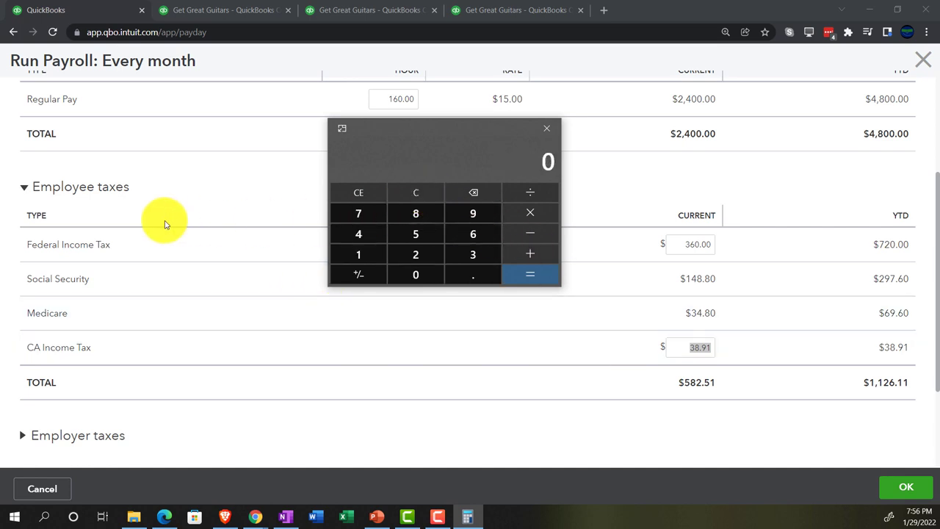
{"action": "type", "text": "2400*."}
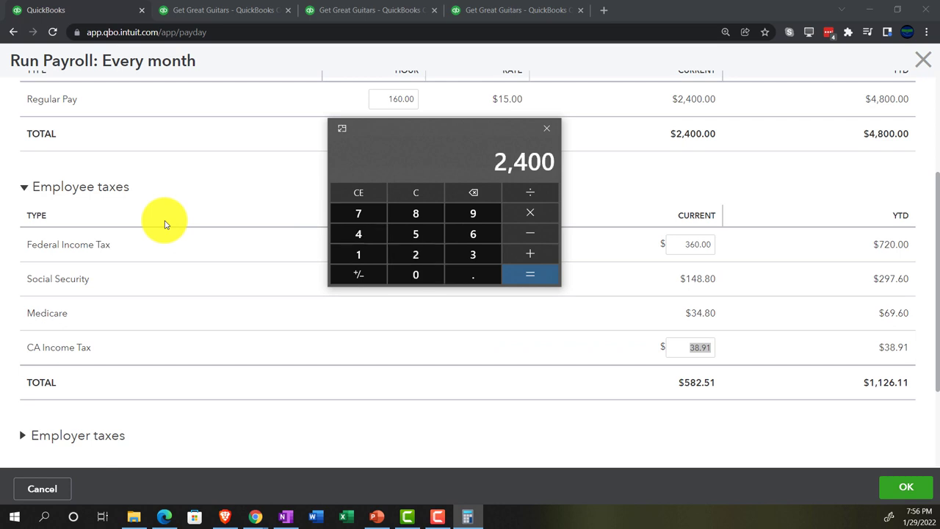
{"action": "type", "text": "0145"}
{"action": "key", "text": "Return"}
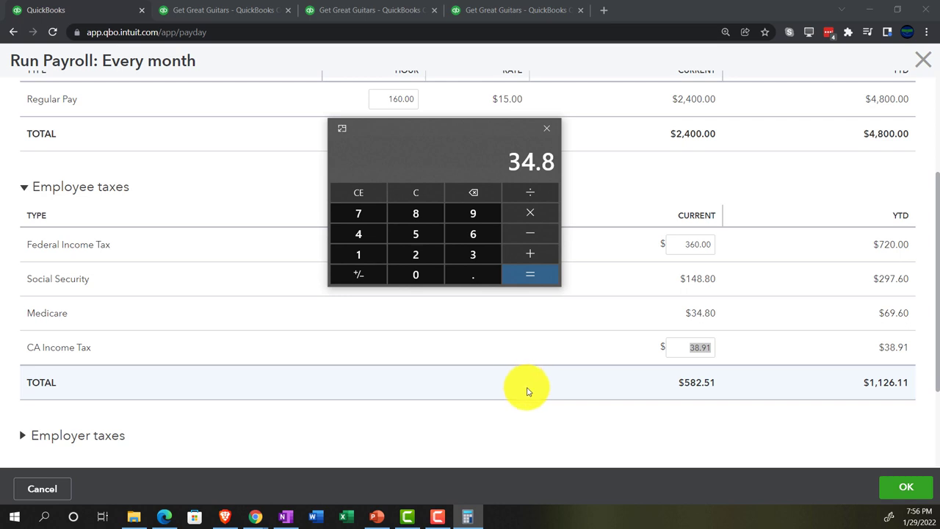
{"action": "left_click", "coordinate": [546, 129]}
- Set the hourly employee's current CA Income Tax withholding to 0 and check the recalculated employee taxes
{"action": "left_click_drag", "start_coordinate": [682, 347], "coordinate": [731, 342]}
{"action": "type", "text": "0"}
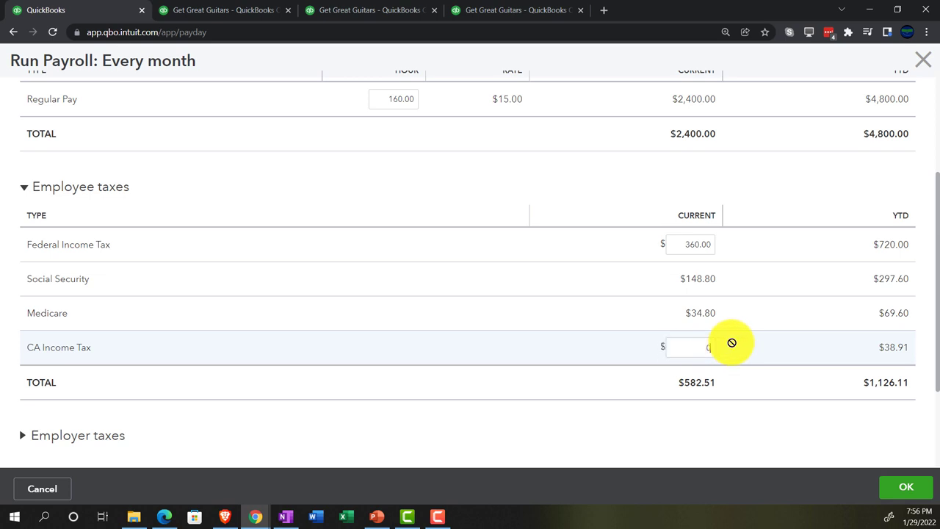
{"action": "key", "text": "Tab"}
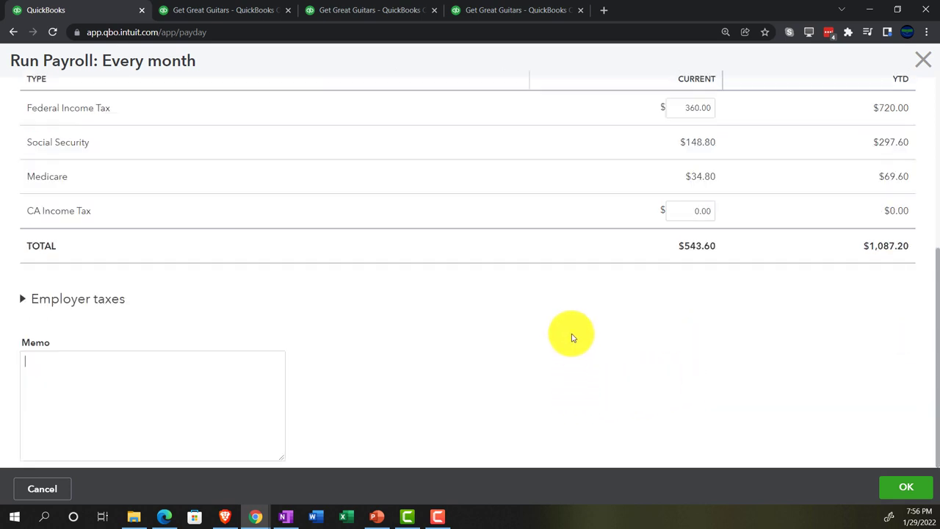
{"action": "scroll", "coordinate": [572, 341], "scroll_direction": "up", "scroll_amount": 1}
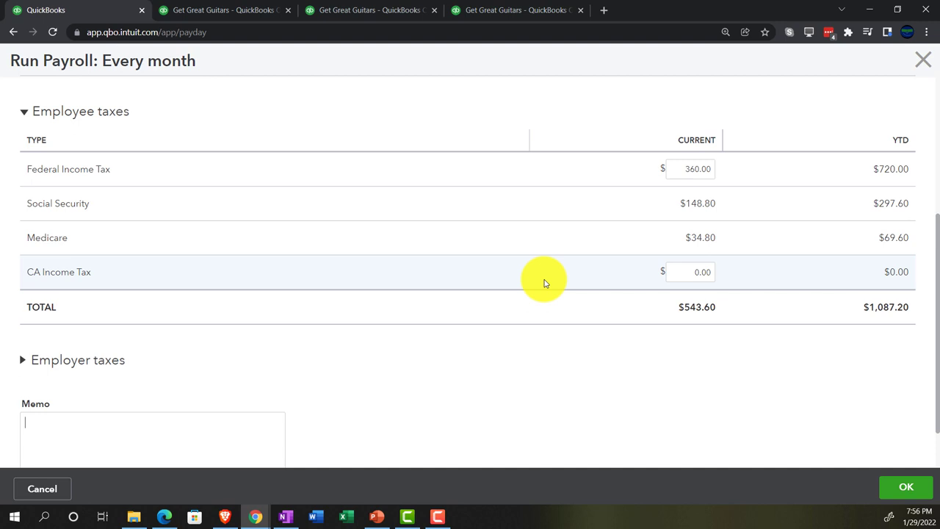
{"action": "scroll", "coordinate": [544, 283], "scroll_direction": "down", "scroll_amount": 1}
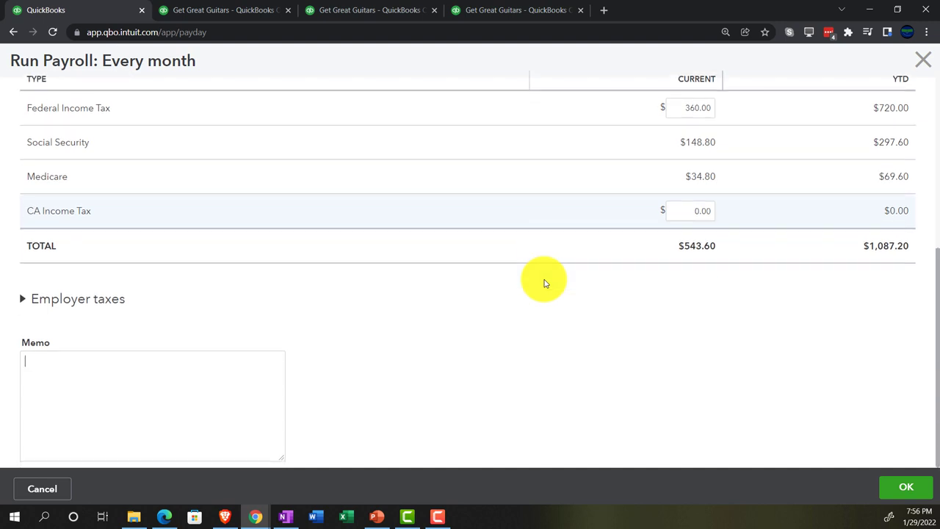
- Expand and review the employer taxes on the hourly employee's paycheck, and accept the edited paycheck
{"action": "left_click", "coordinate": [25, 300]}
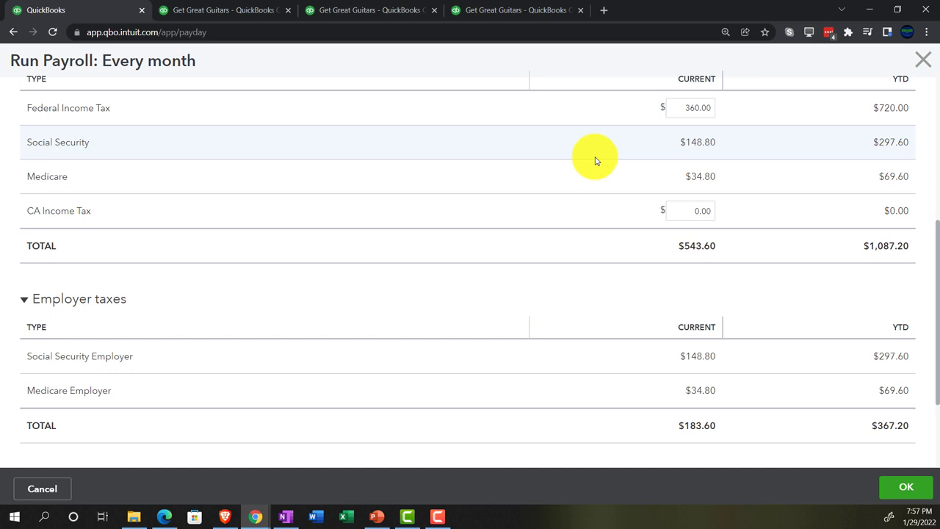
{"action": "scroll", "coordinate": [595, 160], "scroll_direction": "down", "scroll_amount": 3}
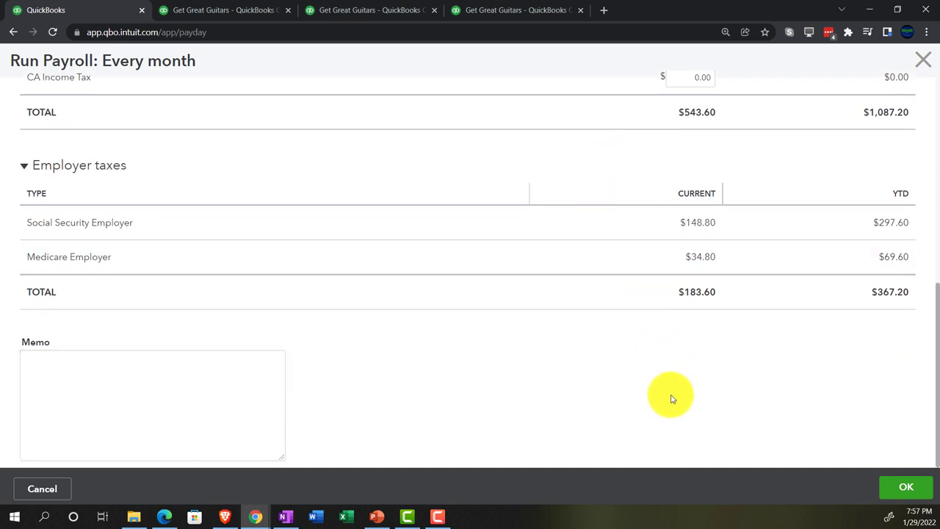
{"action": "left_click", "coordinate": [884, 490]}
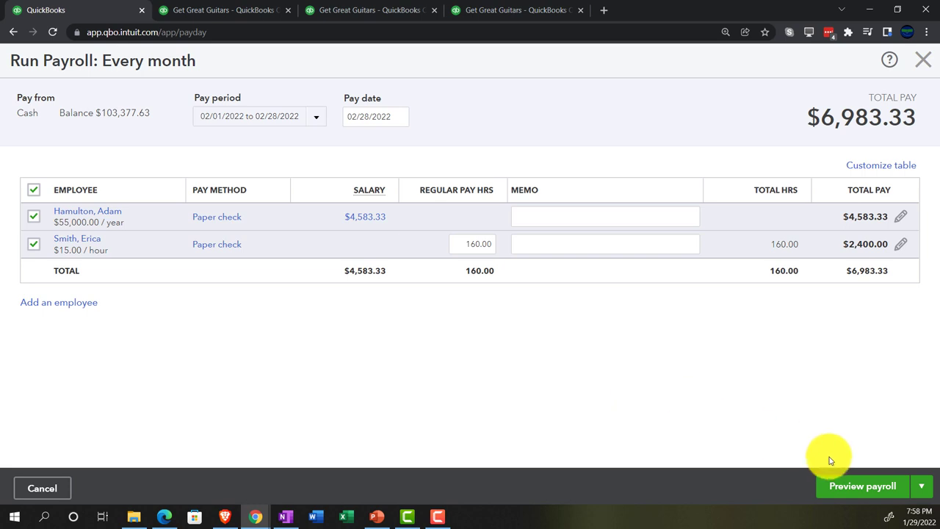
- Preview the payroll of both employees for the pay period 02/01/2022 to 02/28/2022
{"action": "left_click", "coordinate": [920, 489]}
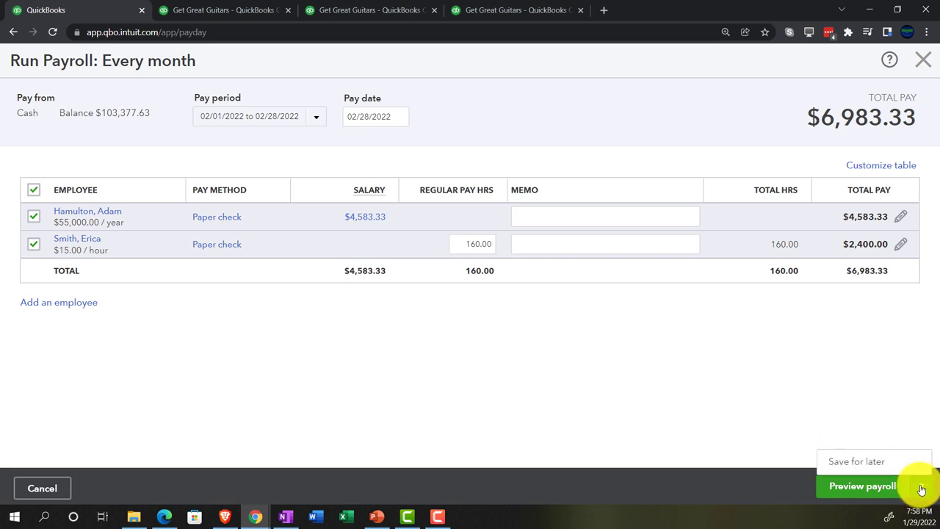
{"action": "left_click", "coordinate": [917, 487]}
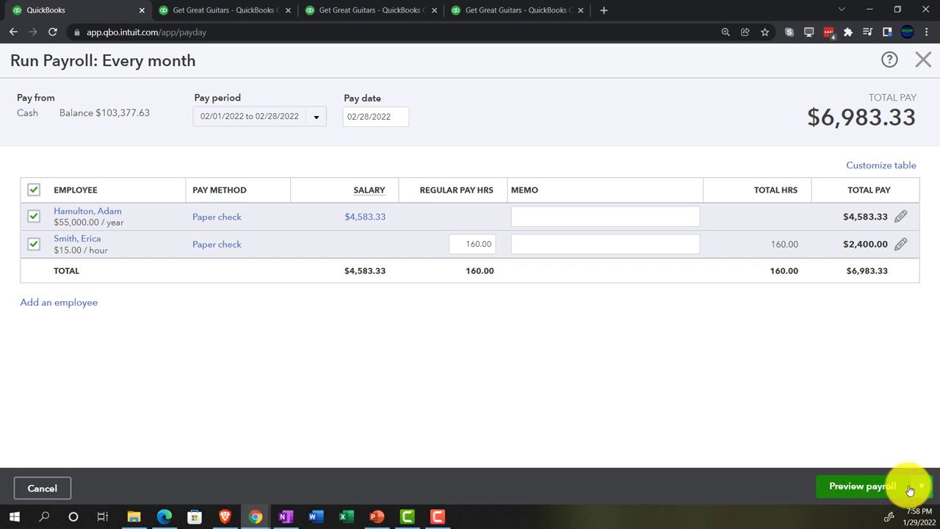
{"action": "left_click", "coordinate": [922, 487]}
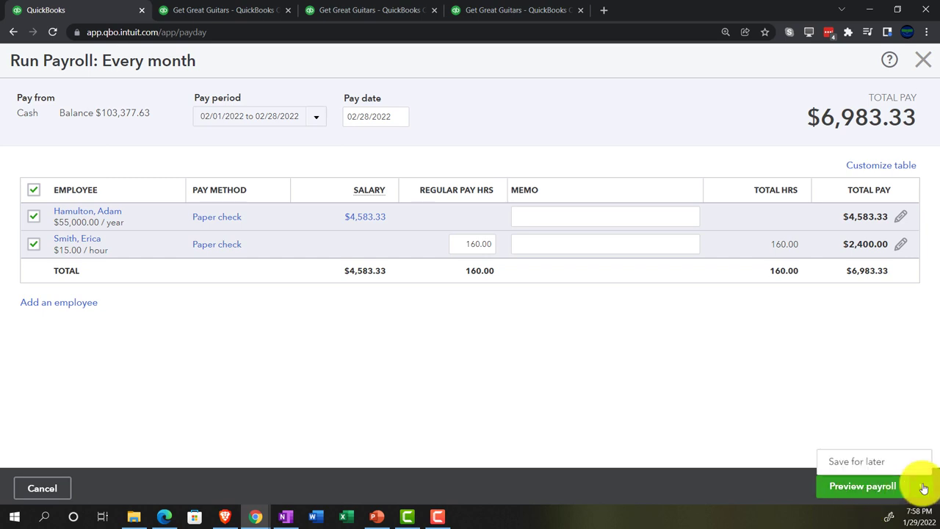
{"action": "left_click", "coordinate": [855, 496]}
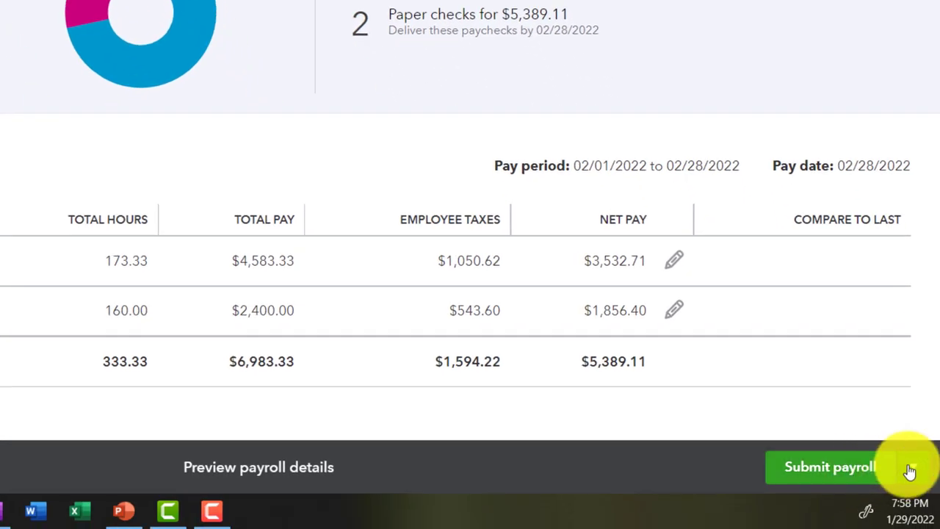
- Submit the previewed payroll with the two paper checks dated 02/28/2022
{"action": "left_click", "coordinate": [909, 469]}
{"action": "left_click", "coordinate": [836, 483]}
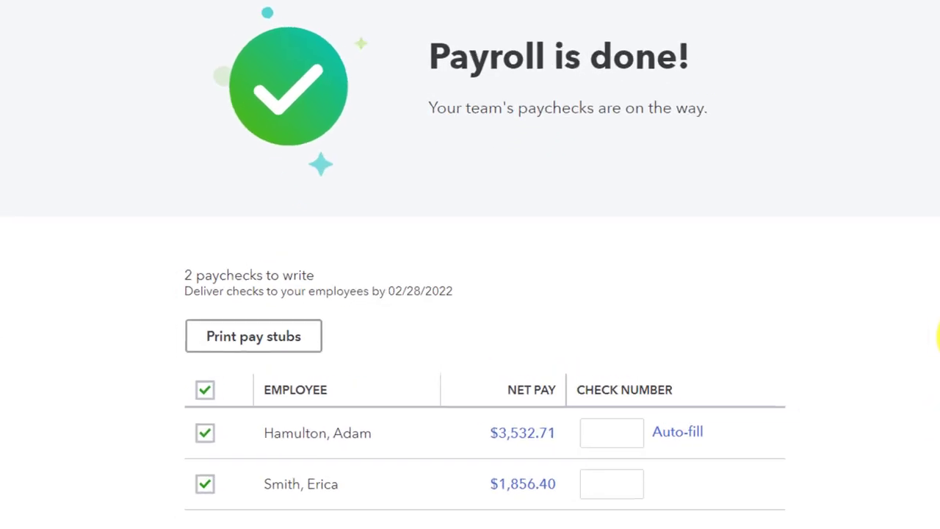
{"action": "left_click", "coordinate": [712, 439]}
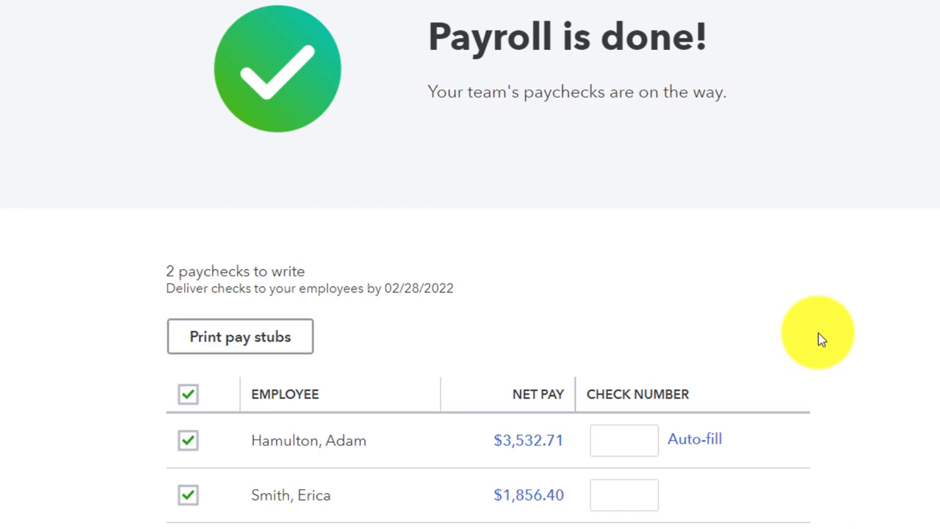
{"action": "left_click", "coordinate": [705, 444]}
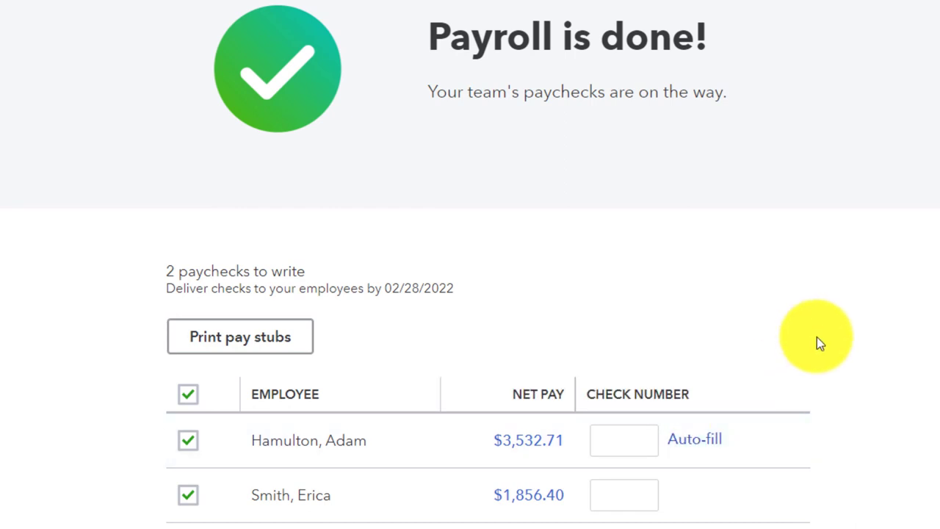
- Open the printable pay stubs, examine the pay, taxes and net pay of both employees, and close the document
{"action": "left_click", "coordinate": [261, 350]}
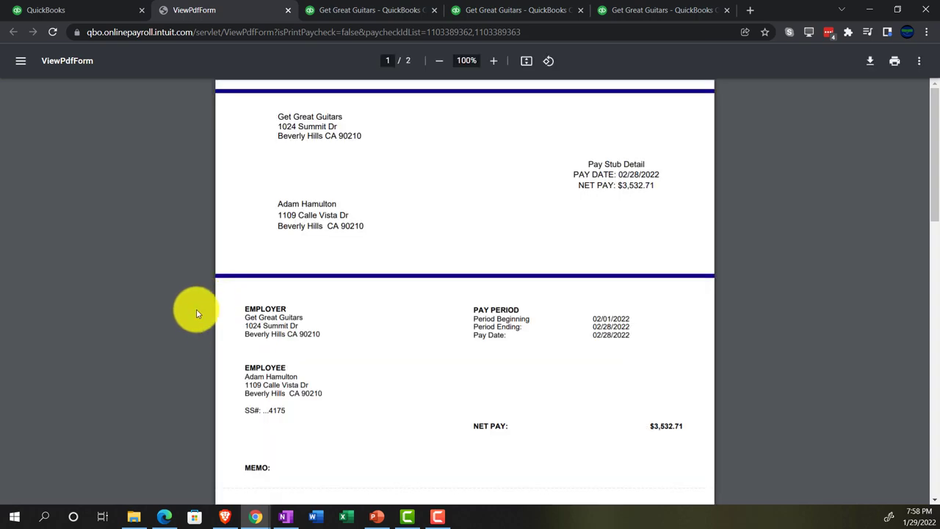
{"action": "scroll", "coordinate": [198, 315], "scroll_direction": "up", "scroll_amount": 3, "text": "ctrl"}
{"action": "scroll", "coordinate": [193, 315], "scroll_direction": "down", "scroll_amount": 5}
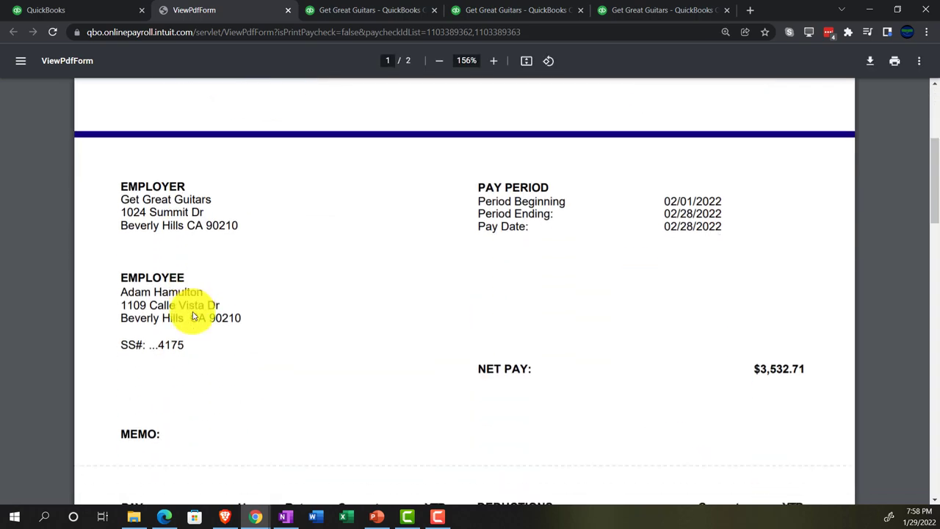
{"action": "scroll", "coordinate": [193, 315], "scroll_direction": "down", "scroll_amount": 3}
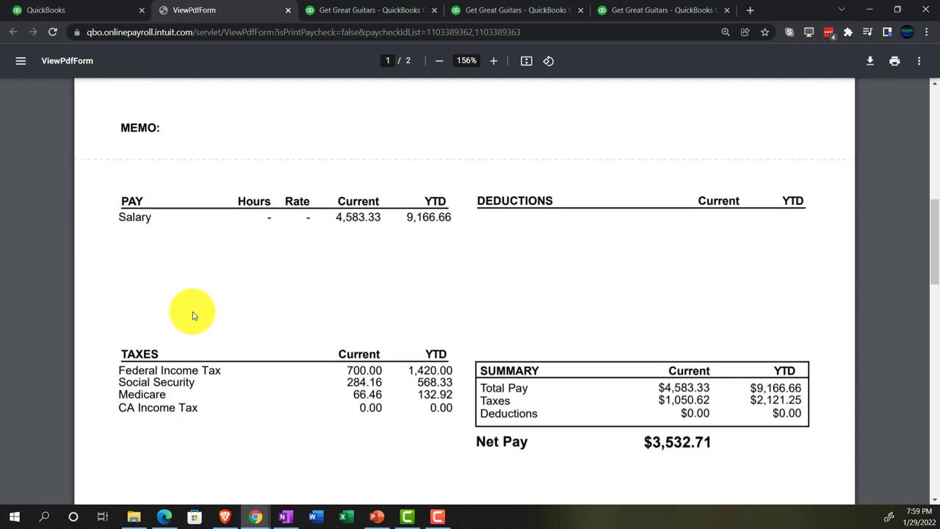
{"action": "scroll", "coordinate": [193, 316], "scroll_direction": "down", "scroll_amount": 1}
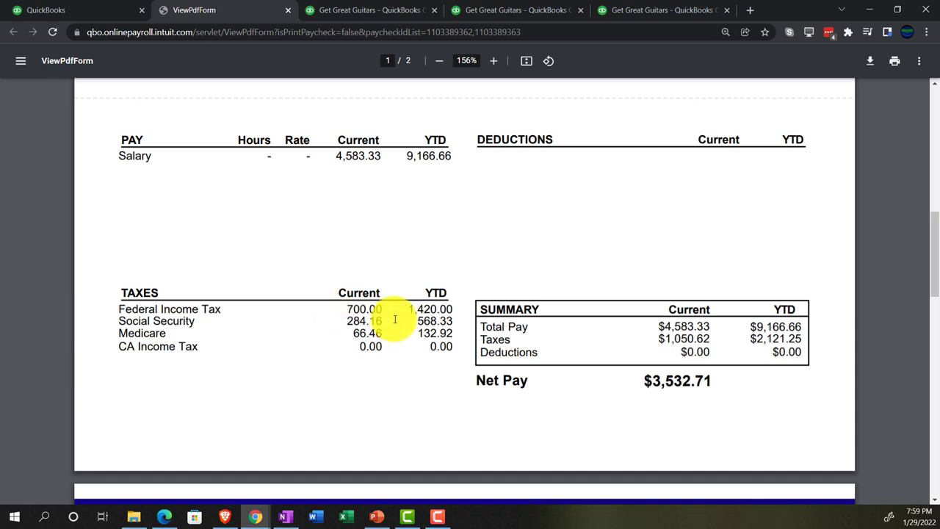
{"action": "scroll", "coordinate": [399, 318], "scroll_direction": "down", "scroll_amount": 6}
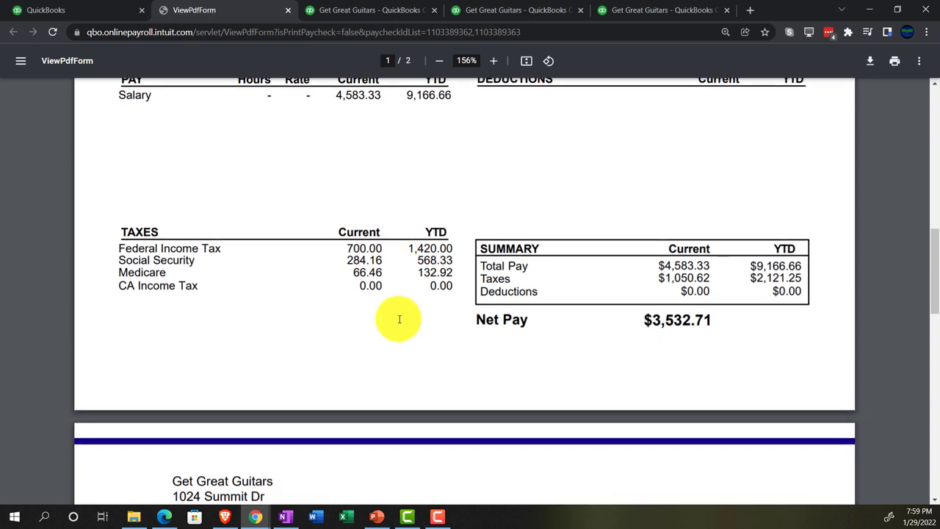
{"action": "scroll", "coordinate": [400, 318], "scroll_direction": "down", "scroll_amount": 5}
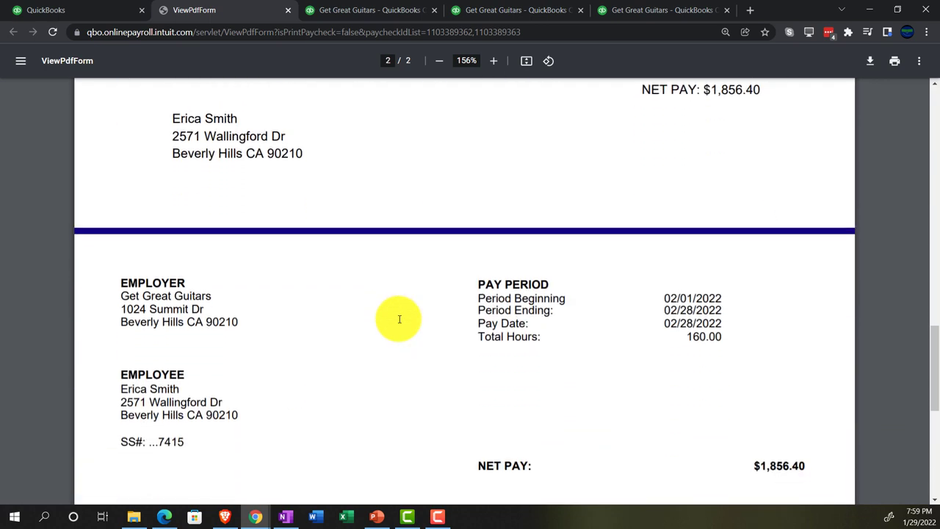
{"action": "scroll", "coordinate": [400, 319], "scroll_direction": "down", "scroll_amount": 2}
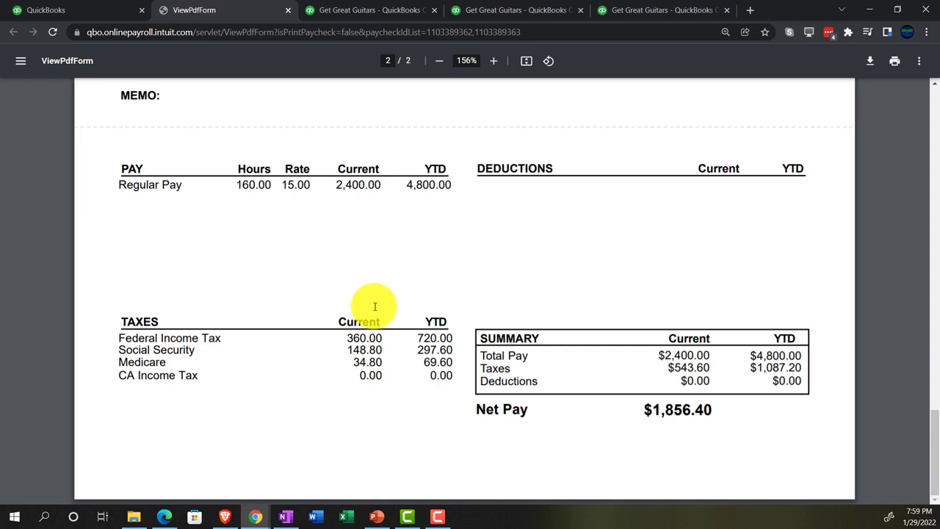
{"action": "scroll", "coordinate": [376, 279], "scroll_direction": "up", "scroll_amount": 15}
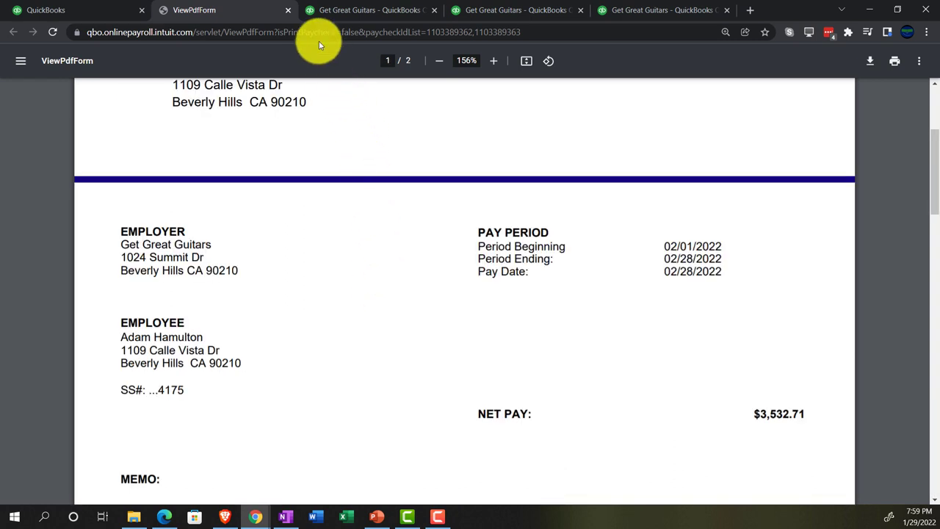
{"action": "left_click", "coordinate": [288, 14]}
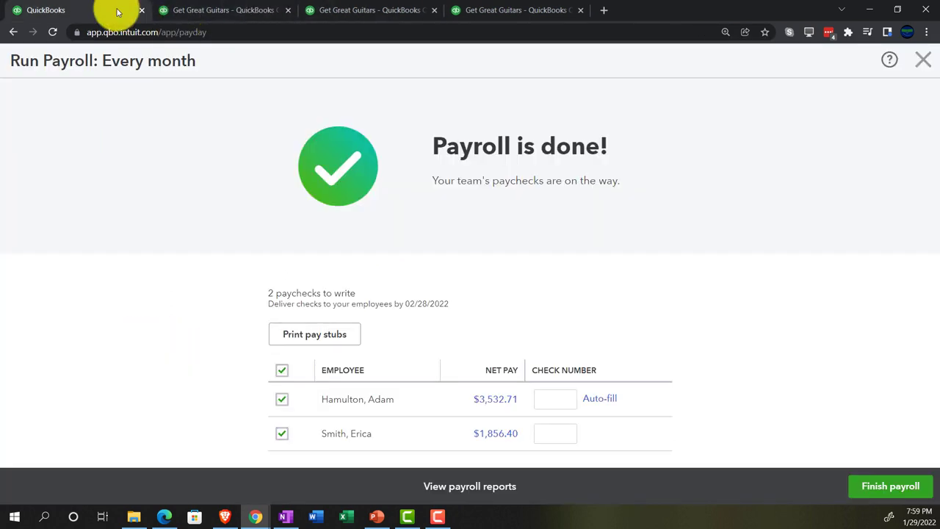
- Finish the payroll run and postpone the Auto Payroll offer
{"action": "left_click", "coordinate": [883, 494]}
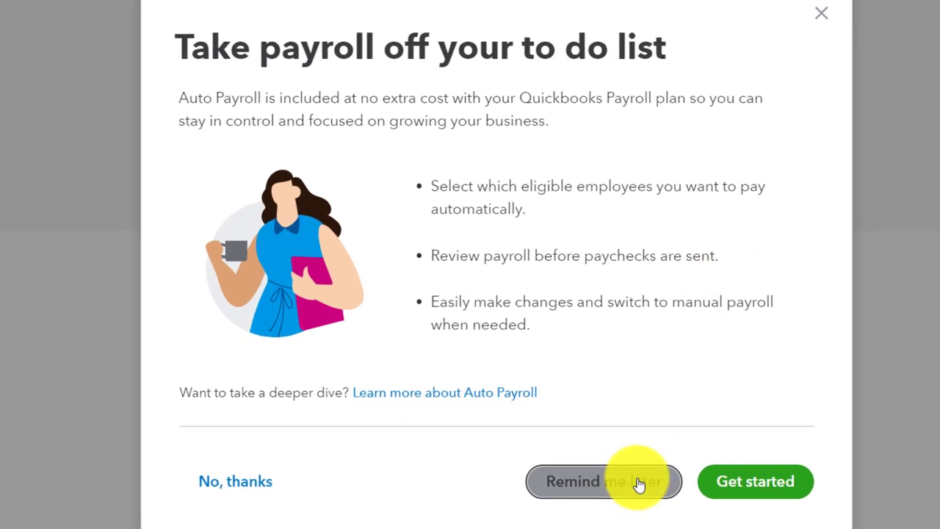
{"action": "left_click", "coordinate": [638, 484]}
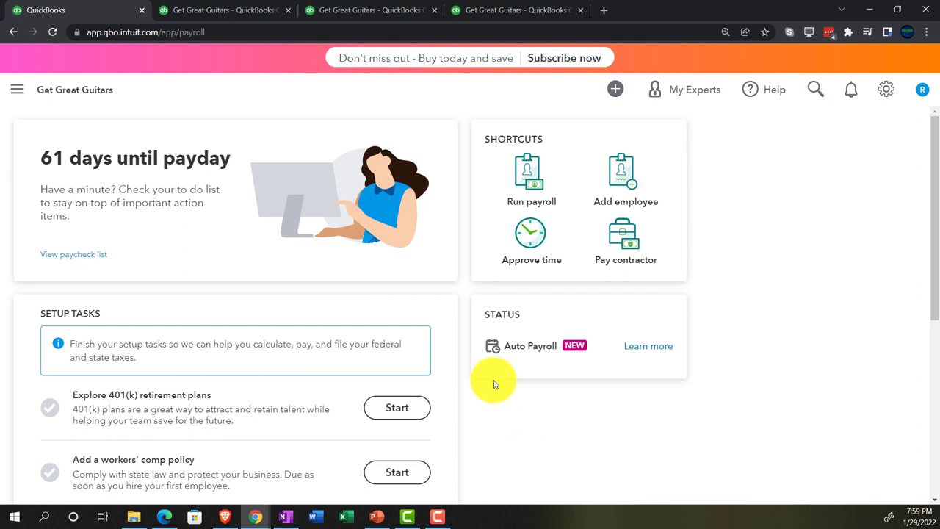
- Open the company's Expense Transactions list and look through its most recent entries
{"action": "left_click", "coordinate": [17, 91]}
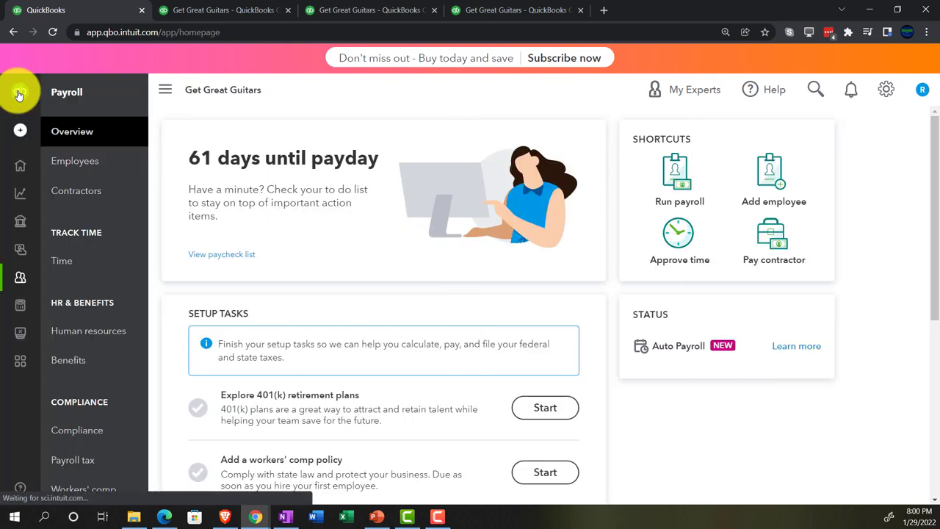
{"action": "left_click", "coordinate": [17, 93]}
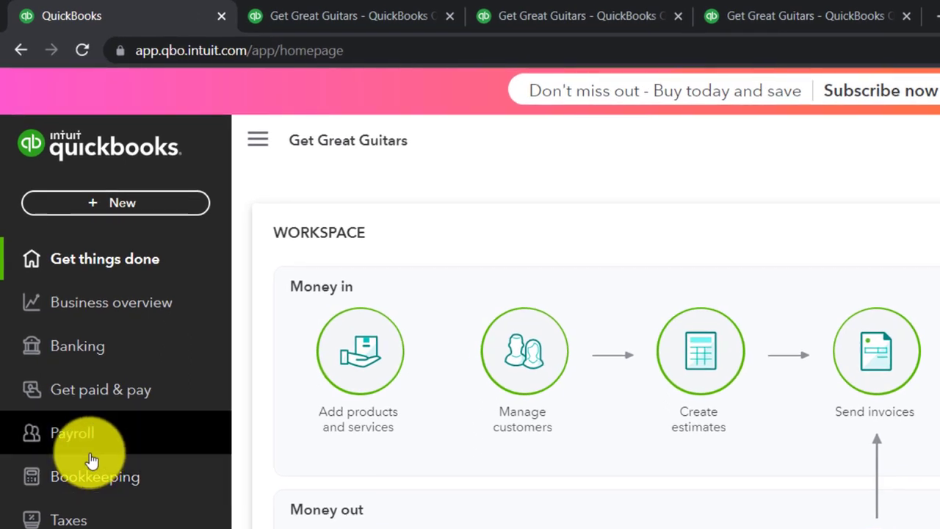
{"action": "left_click", "coordinate": [90, 481]}
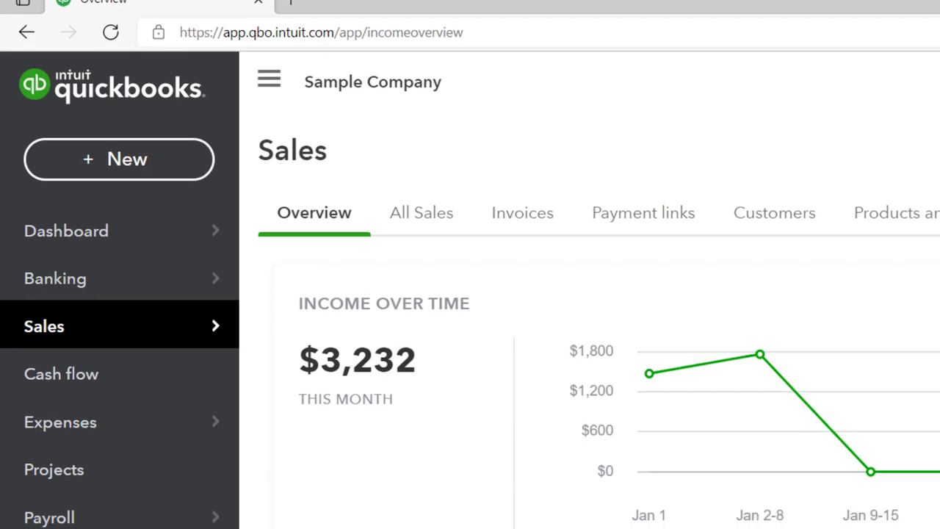
{"action": "left_click", "coordinate": [117, 375]}
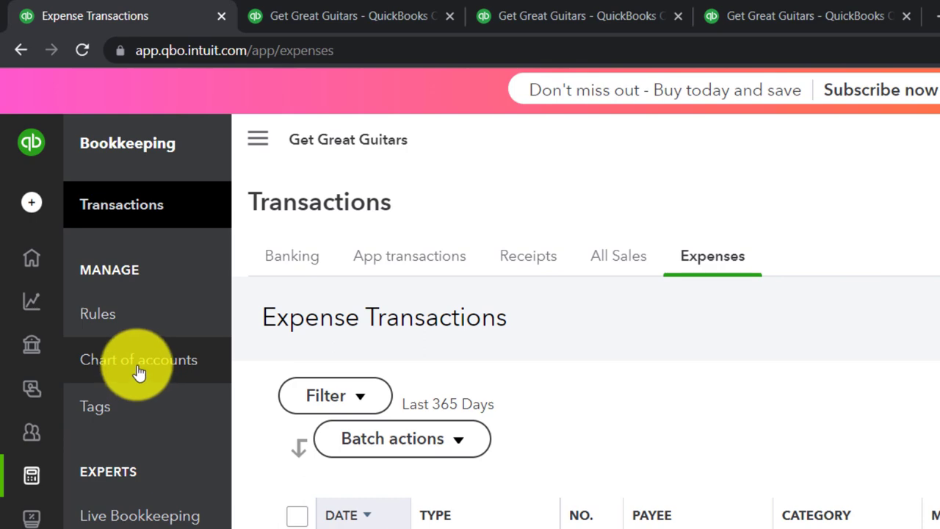
{"action": "left_click", "coordinate": [249, 141]}
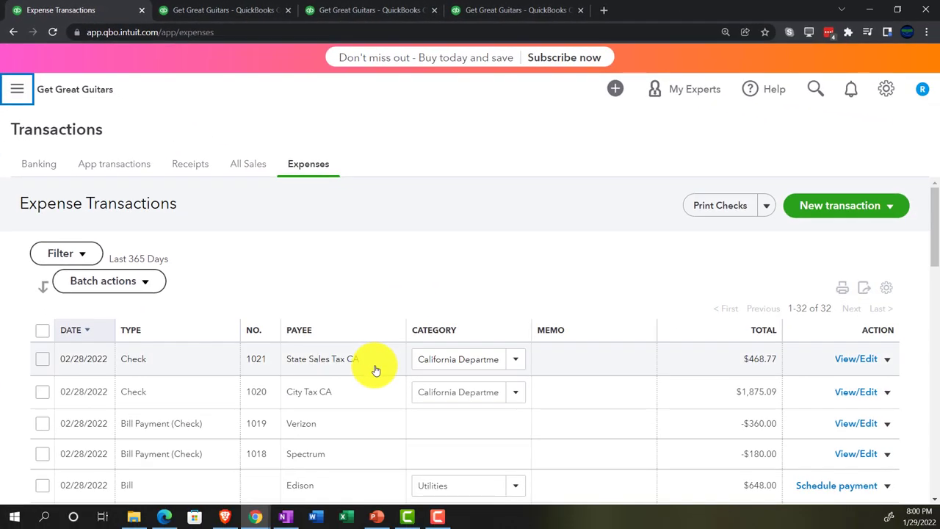
{"action": "scroll", "coordinate": [375, 370], "scroll_direction": "down", "scroll_amount": 1}
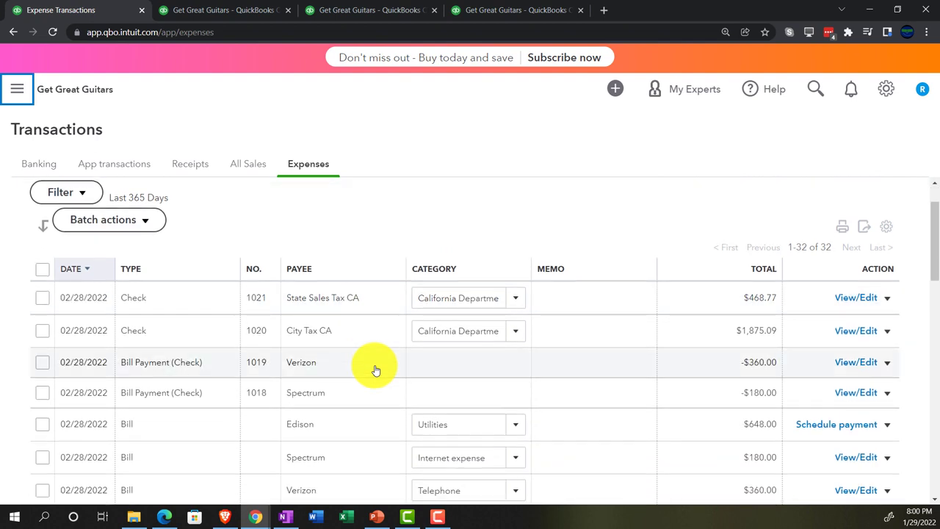
{"action": "scroll", "coordinate": [373, 369], "scroll_direction": "up", "scroll_amount": 1}
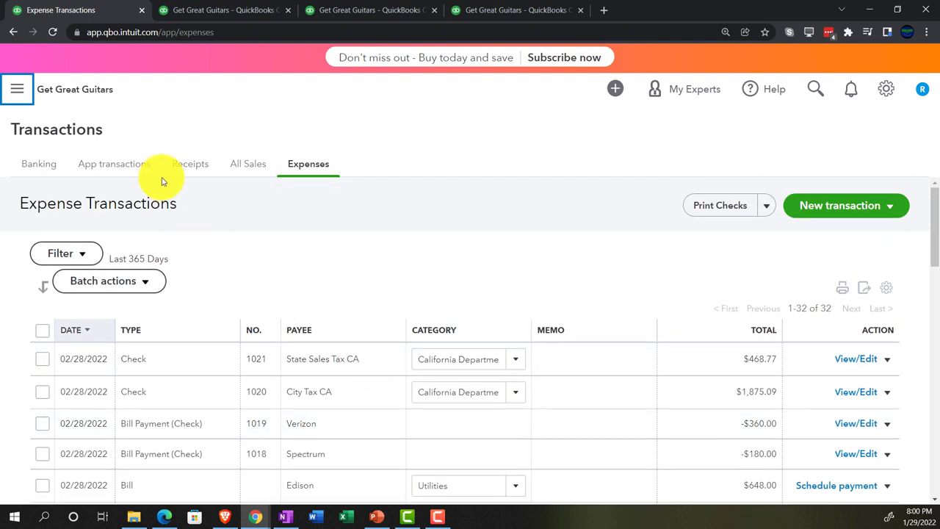
- Open the chart of accounts and view the register of the Cash checking account
{"action": "left_click", "coordinate": [15, 93]}
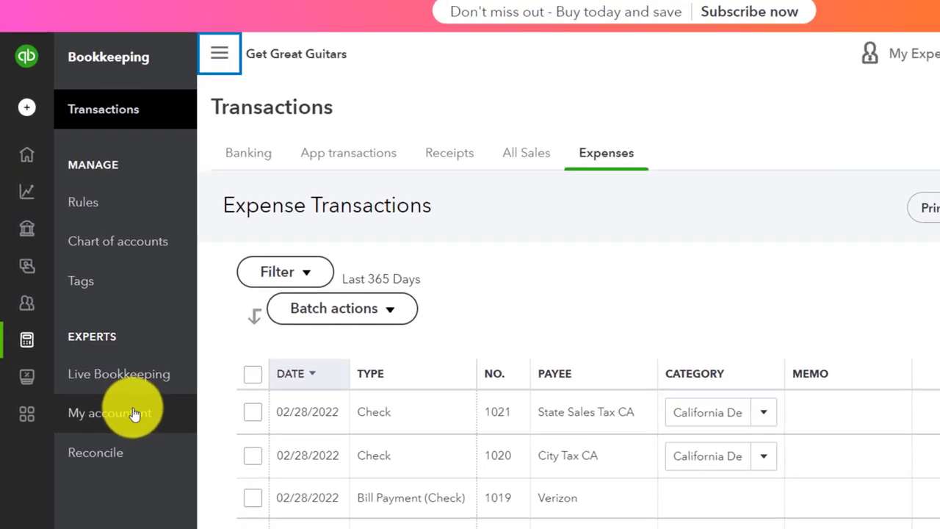
{"action": "left_click", "coordinate": [125, 252]}
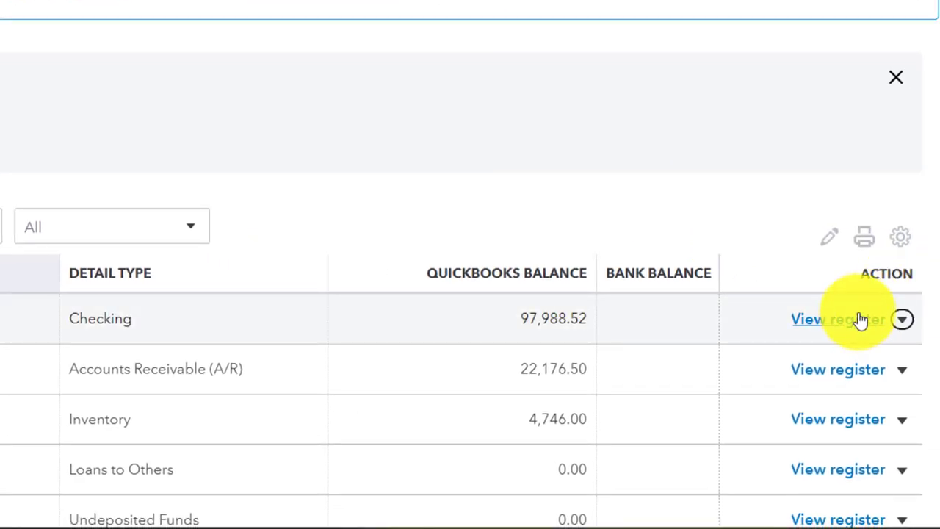
{"action": "left_click", "coordinate": [861, 320]}
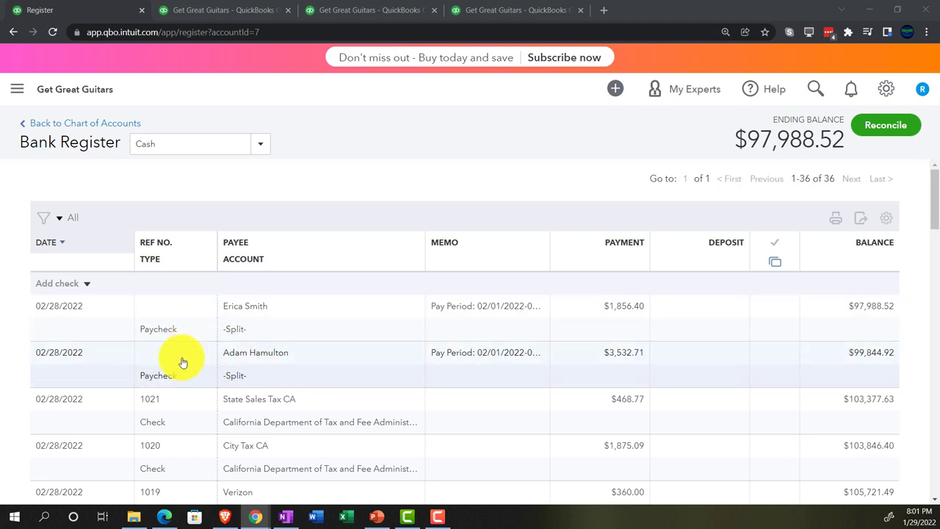
- Open the $3,532.71 paycheck dated 02/28/2022 for editing, set its check number to 1022 and confirm it
{"action": "left_click", "coordinate": [182, 363]}
{"action": "left_click", "coordinate": [182, 363]}
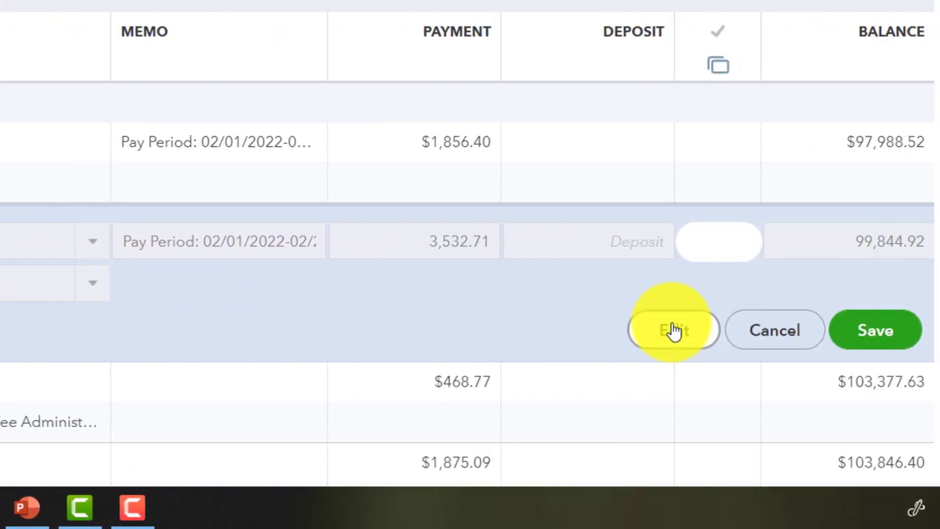
{"action": "left_click", "coordinate": [674, 330]}
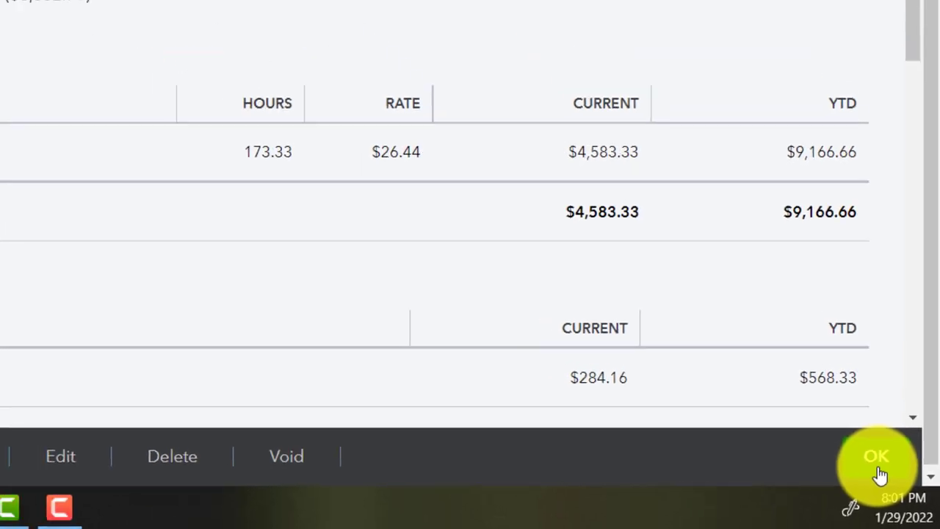
{"action": "left_click", "coordinate": [870, 464]}
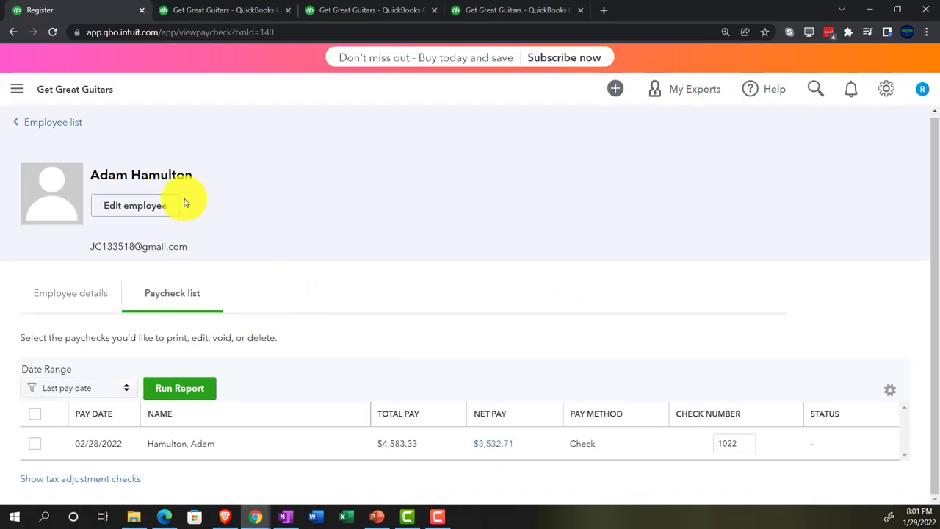
- Return from the employee's paycheck list to the Cash account register through the chart of accounts
{"action": "left_click", "coordinate": [17, 91]}
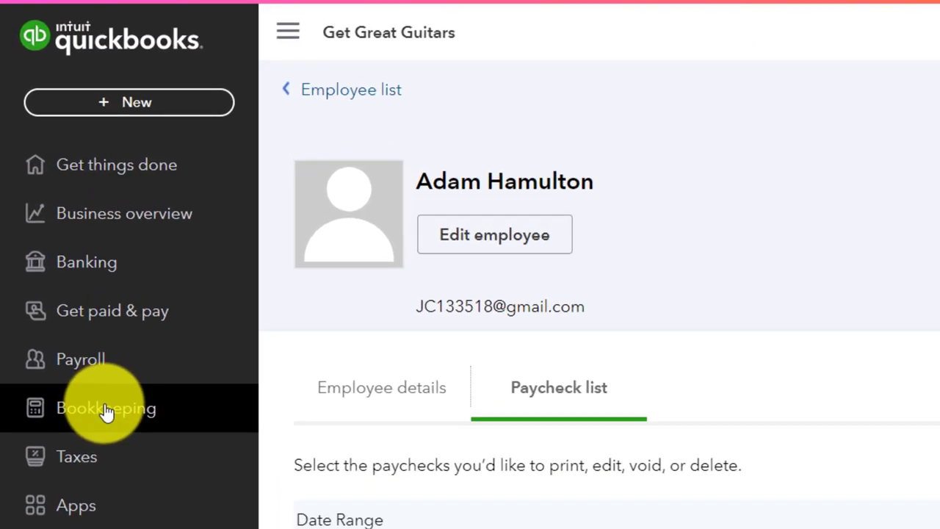
{"action": "left_click", "coordinate": [60, 304]}
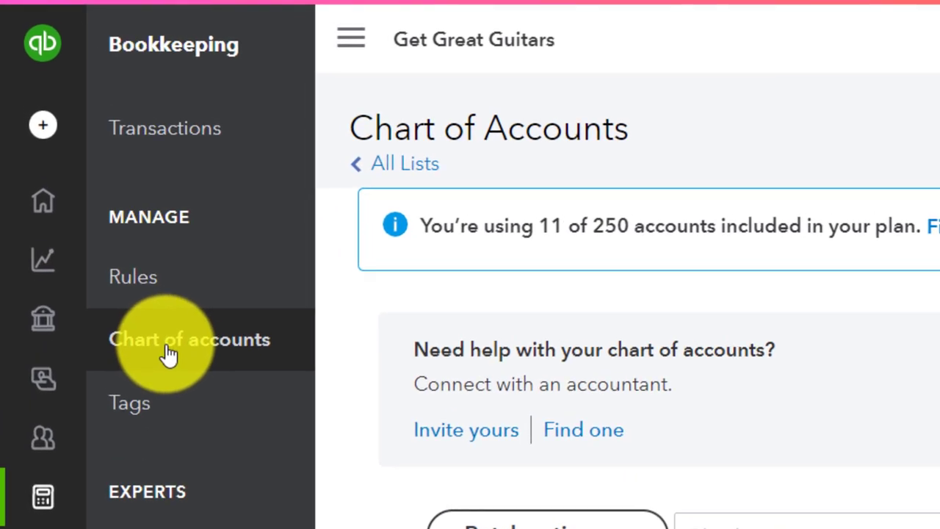
{"action": "left_click", "coordinate": [168, 355]}
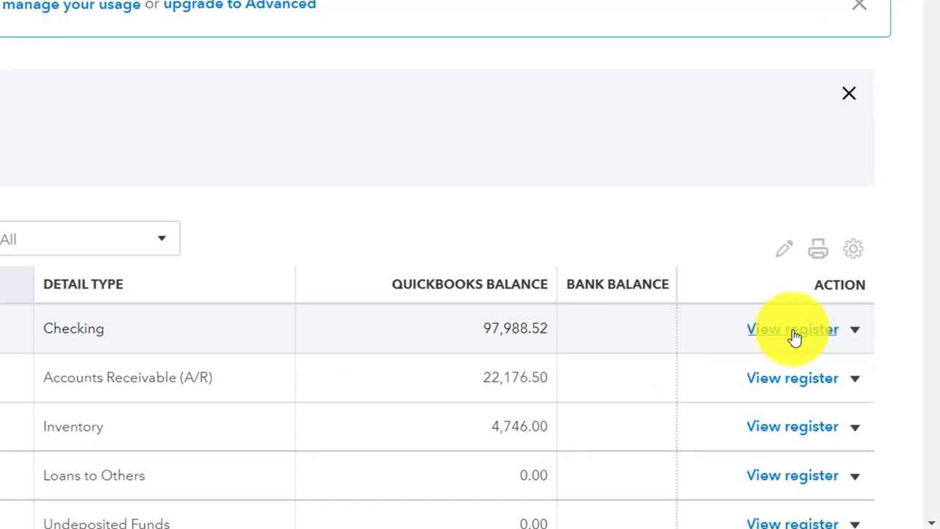
{"action": "left_click", "coordinate": [793, 330]}
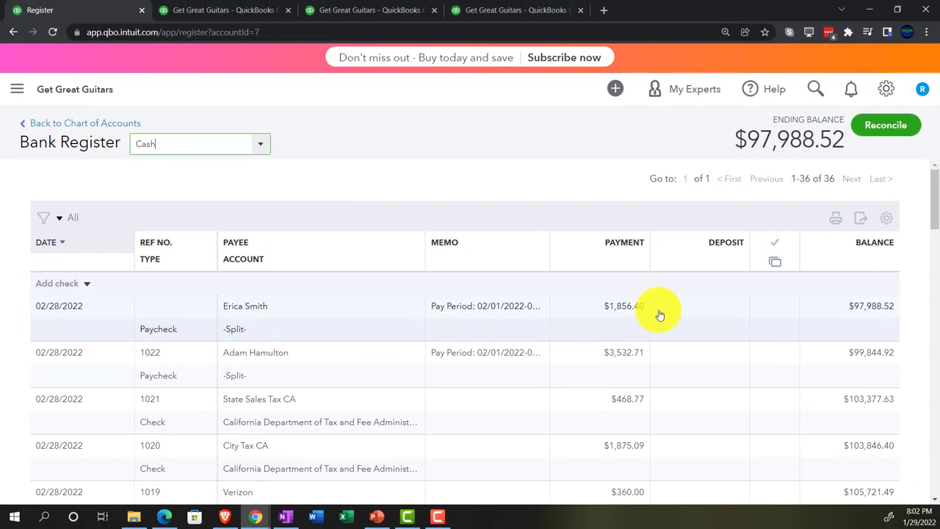
- Open the $1,856.40 paycheck dated 02/28/2022 for editing, set its check number to 1023 and confirm it
{"action": "left_click", "coordinate": [591, 323]}
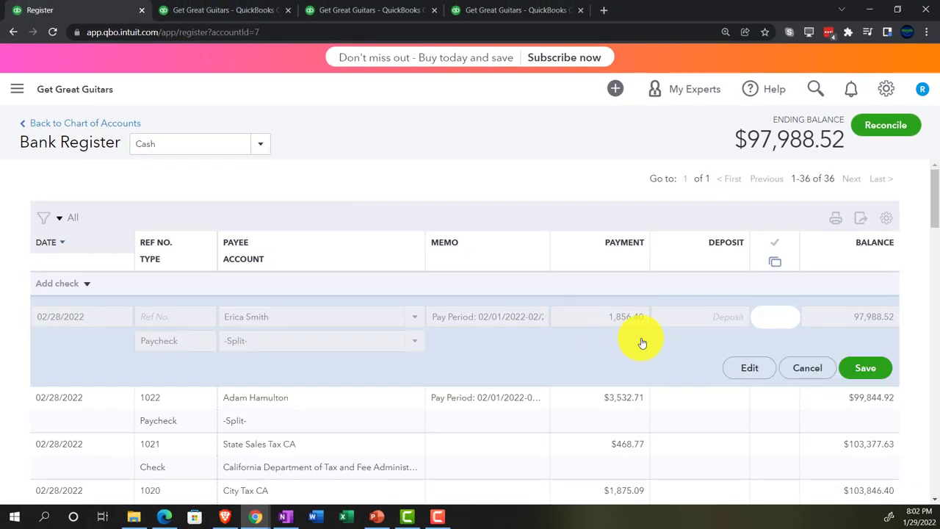
{"action": "left_click", "coordinate": [749, 367]}
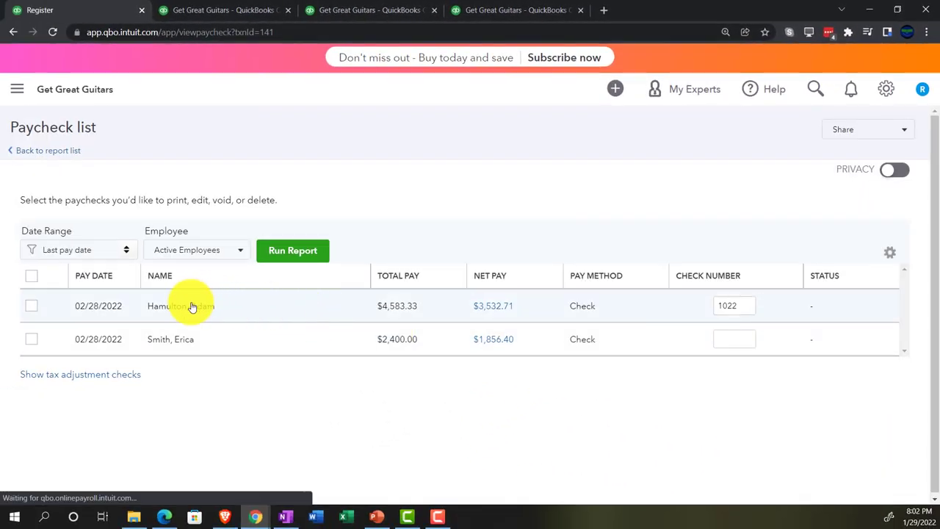
{"action": "left_click", "coordinate": [269, 332]}
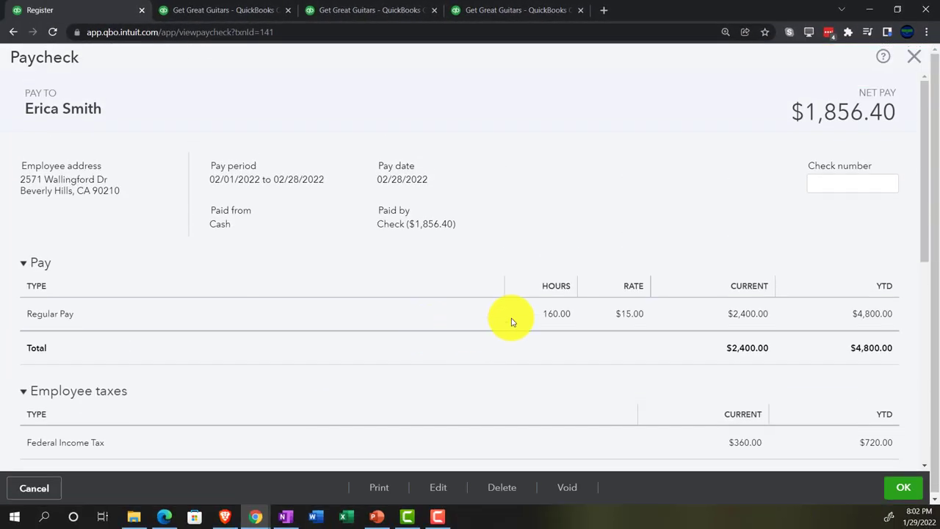
{"action": "left_click", "coordinate": [832, 185]}
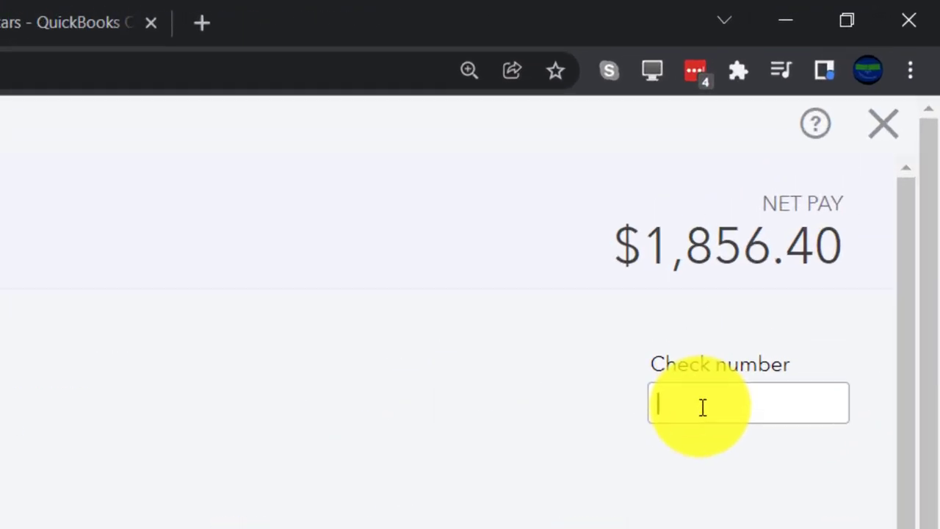
{"action": "type", "text": "102"}
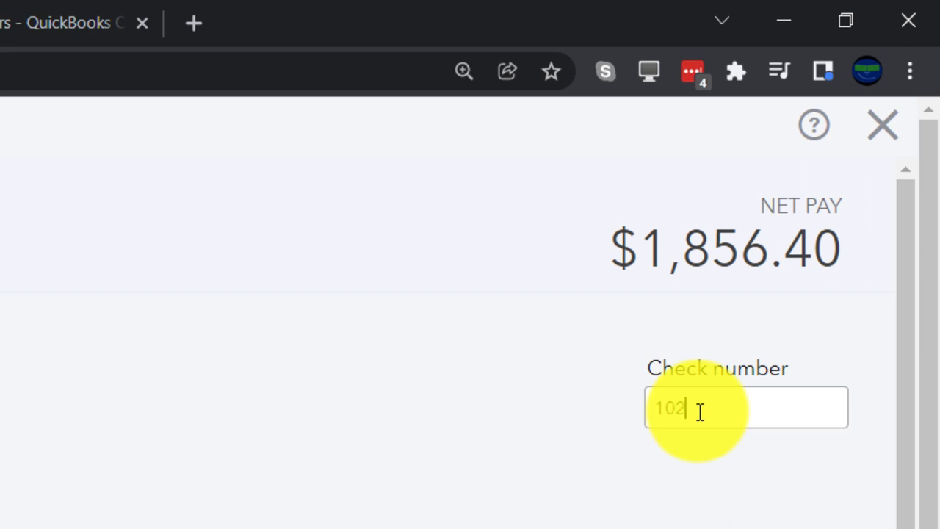
{"action": "type", "text": "3"}
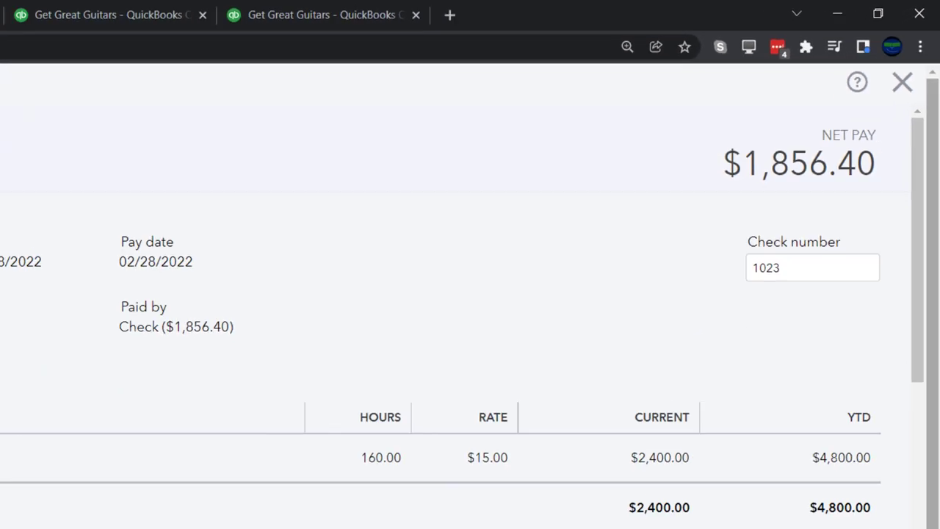
{"action": "left_click", "coordinate": [914, 488]}
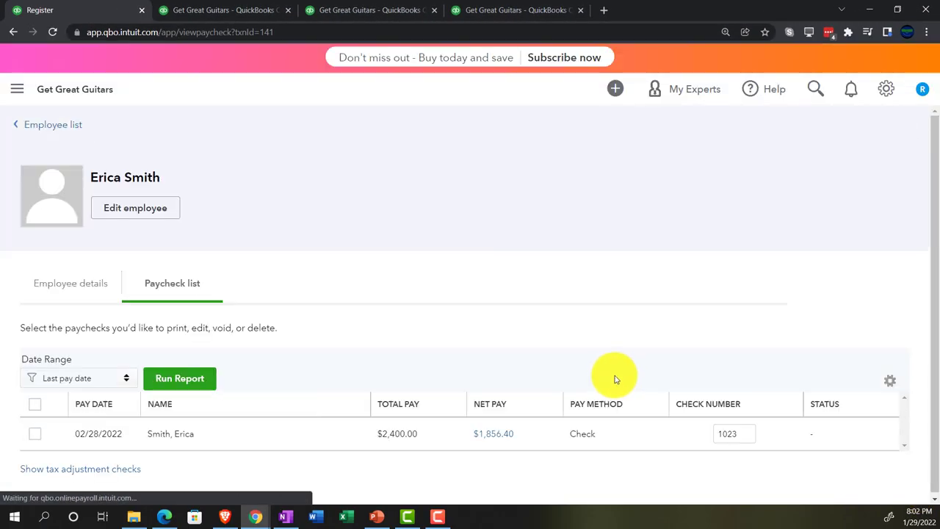
- Switch to the Balance Sheet report and rerun it for 01/01/2022 to 12/31/2022
{"action": "left_click", "coordinate": [228, 11]}
{"action": "key", "text": "ctrl+plus"}
{"action": "key", "text": "ctrl+plus"}
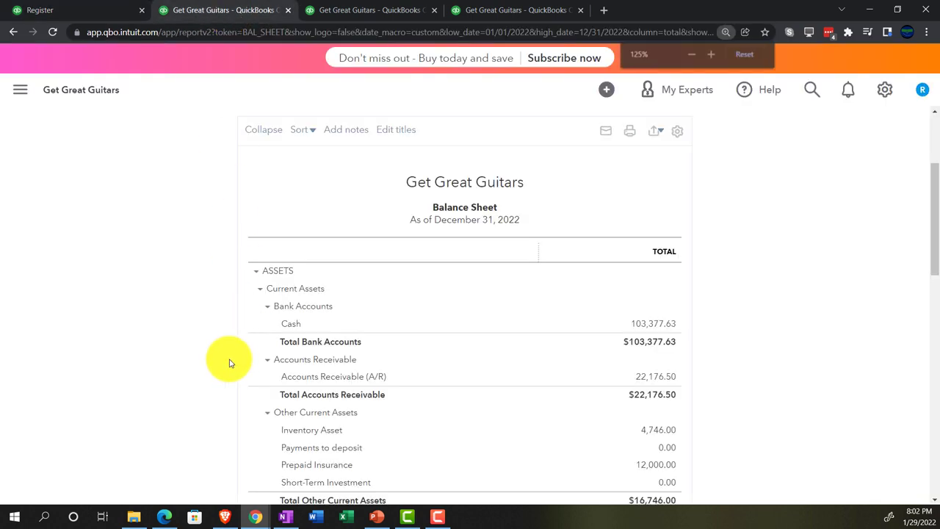
{"action": "scroll", "coordinate": [515, 382], "scroll_direction": "up", "scroll_amount": 2}
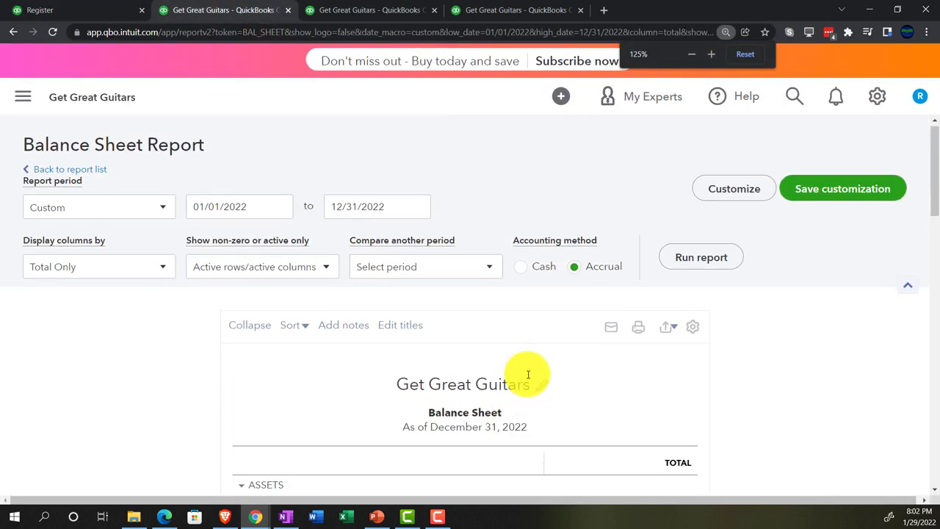
{"action": "left_click", "coordinate": [693, 257]}
{"action": "scroll", "coordinate": [198, 396], "scroll_direction": "down", "scroll_amount": 2}
{"action": "key", "text": "ctrl+plus"}
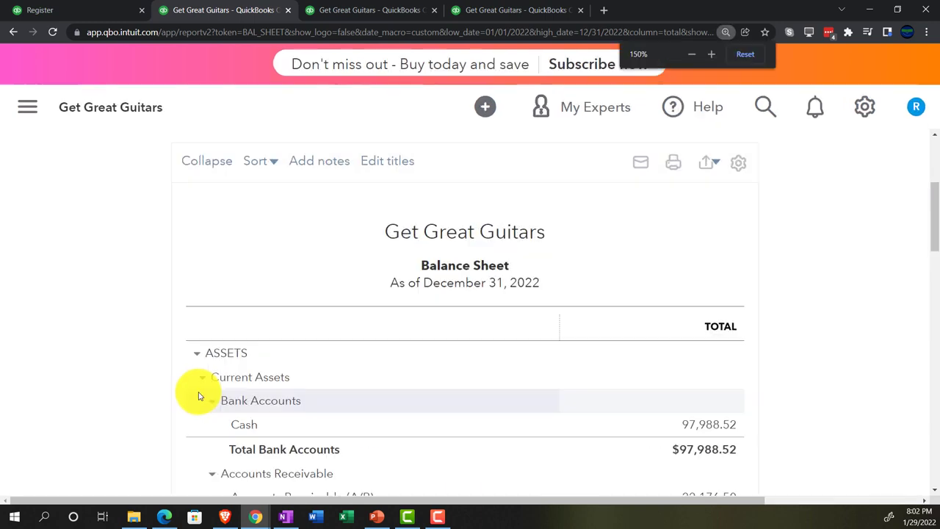
- Open the transaction detail behind the Balance Sheet's Cash balance and examine the February payroll checks
{"action": "scroll", "coordinate": [122, 368], "scroll_direction": "down", "scroll_amount": 2}
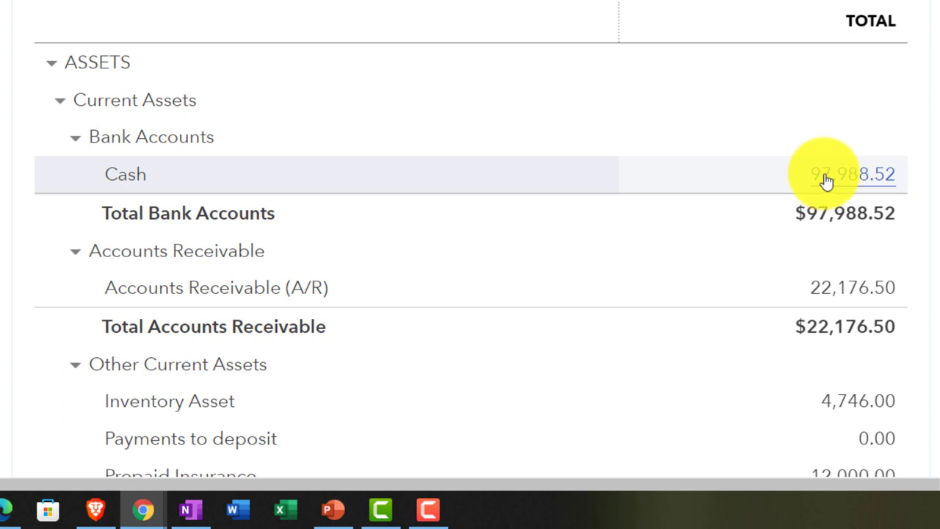
{"action": "left_click", "coordinate": [823, 184]}
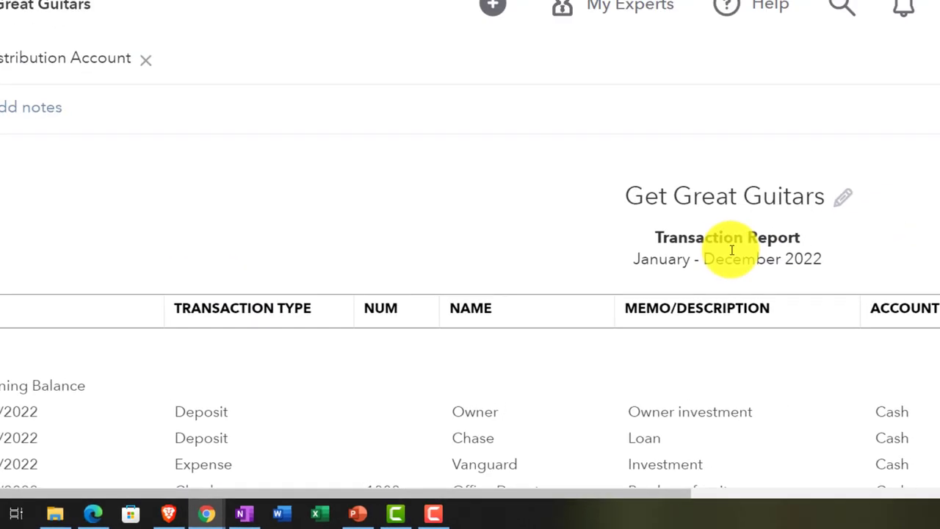
{"action": "key", "text": "ctrl+minus"}
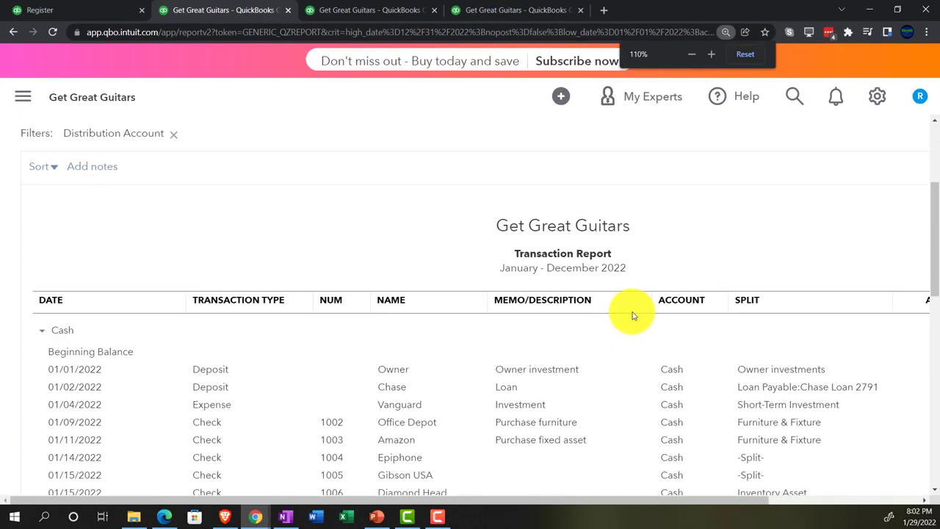
{"action": "key", "text": "ctrl+minus"}
{"action": "scroll", "coordinate": [583, 325], "scroll_direction": "down", "scroll_amount": 1}
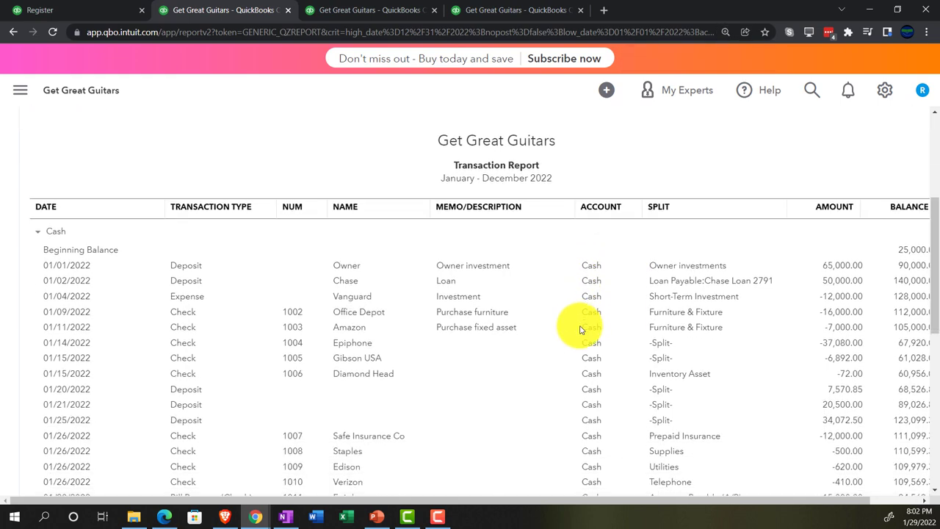
{"action": "scroll", "coordinate": [580, 329], "scroll_direction": "down", "scroll_amount": 10}
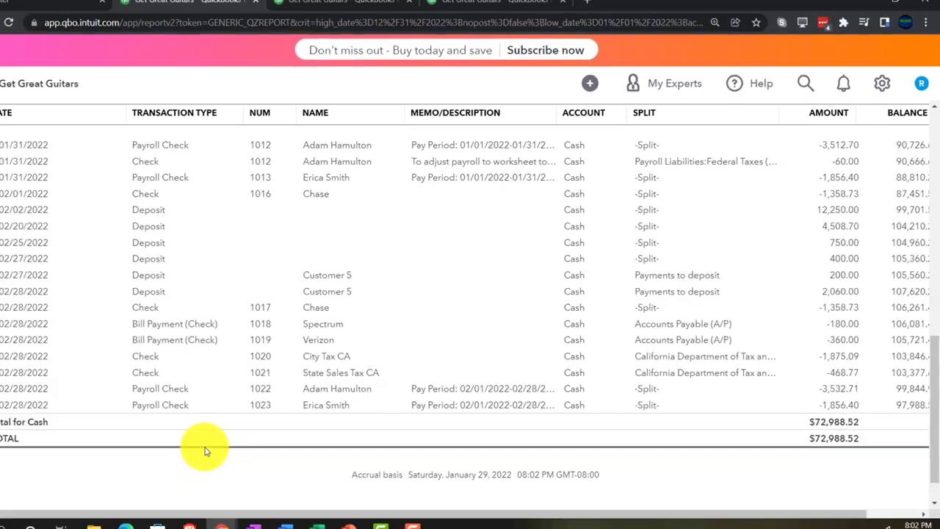
{"action": "scroll", "coordinate": [237, 434], "scroll_direction": "up", "scroll_amount": 15}
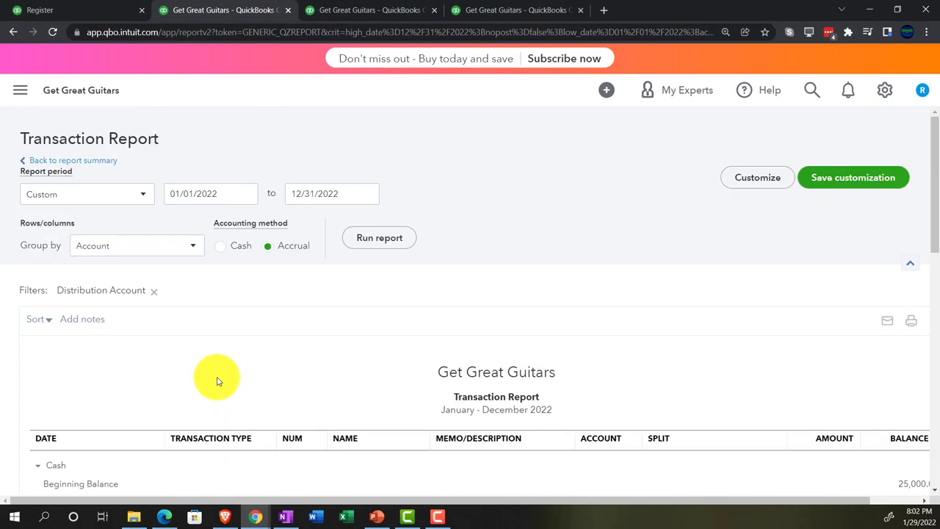
- Return to the Balance Sheet summary and review its current asset accounts
{"action": "left_click", "coordinate": [87, 163]}
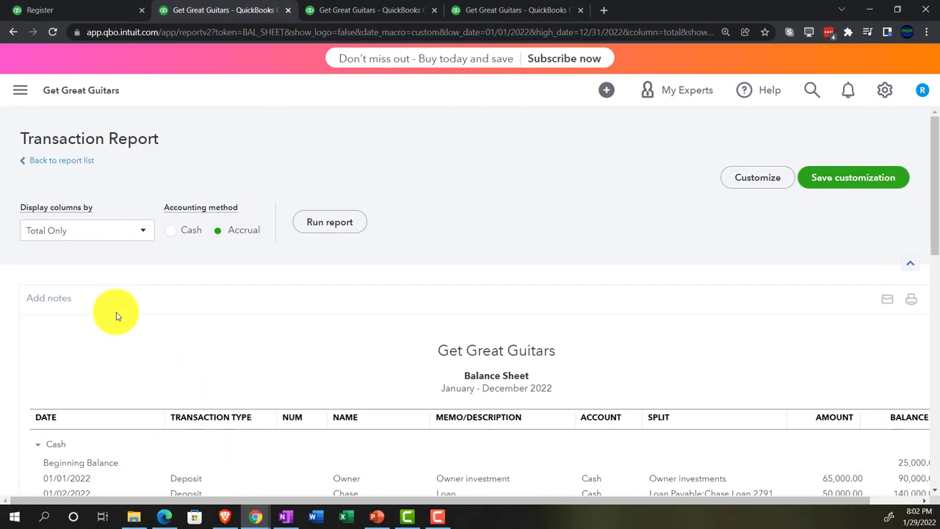
{"action": "scroll", "coordinate": [125, 330], "scroll_direction": "down", "scroll_amount": 3}
{"action": "scroll", "coordinate": [126, 329], "scroll_direction": "up", "scroll_amount": 1, "text": "ctrl"}
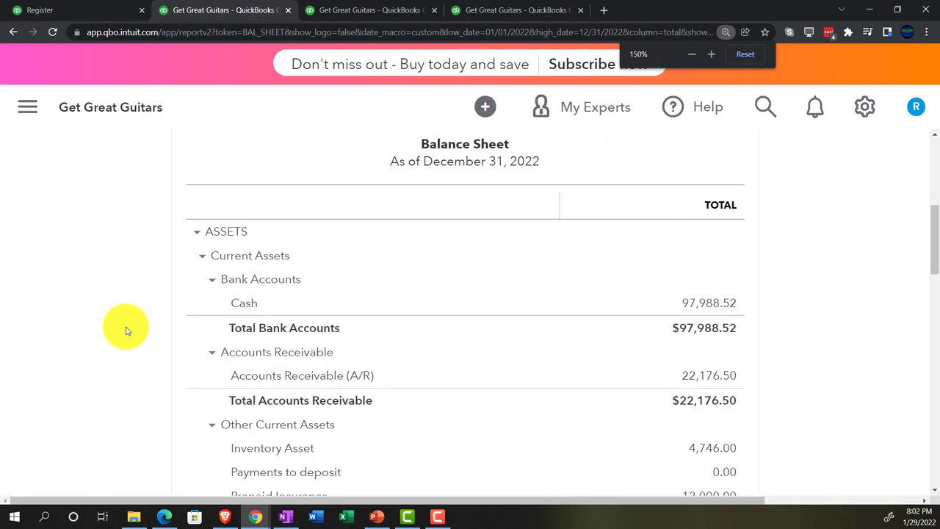
- Switch to the Profit and Loss report, rerun it for January to February 2022 and review its payroll expenses
{"action": "left_click", "coordinate": [344, 13]}
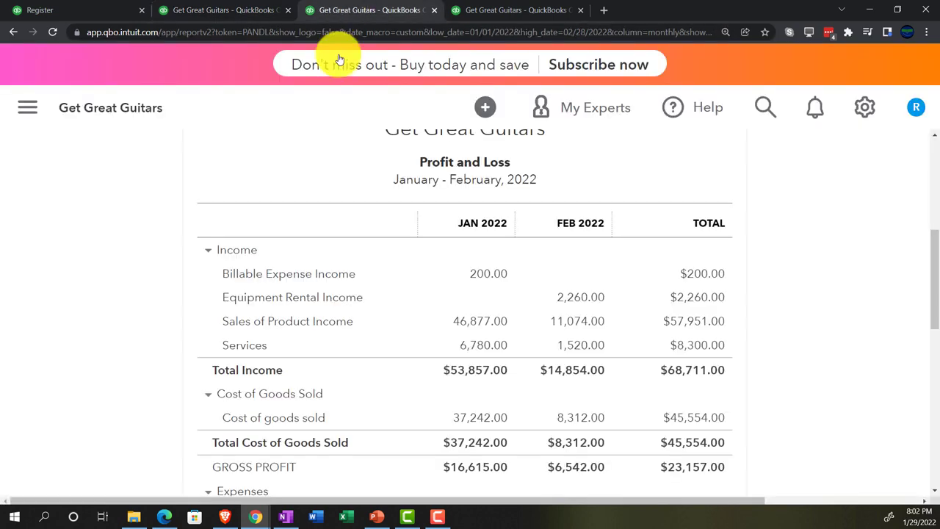
{"action": "scroll", "coordinate": [528, 291], "scroll_direction": "up", "scroll_amount": 5}
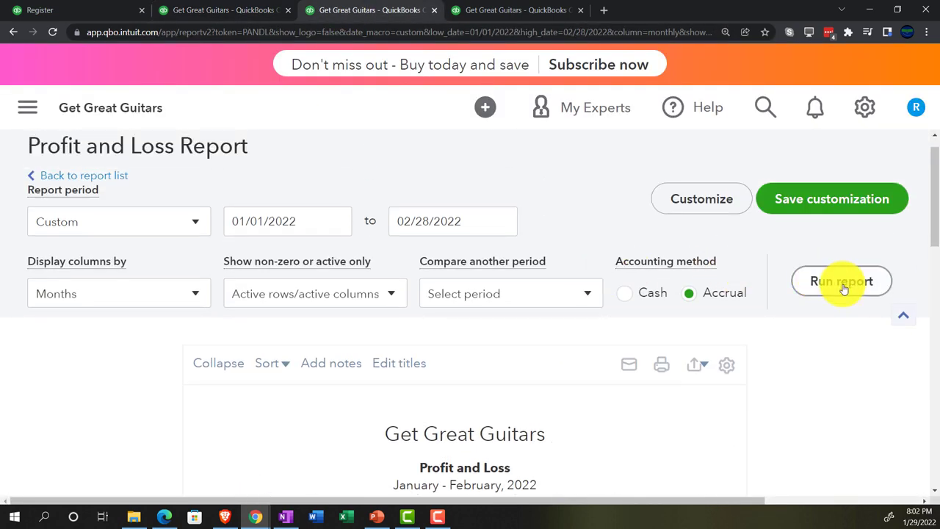
{"action": "scroll", "coordinate": [157, 384], "scroll_direction": "down", "scroll_amount": 3}
{"action": "scroll", "coordinate": [147, 381], "scroll_direction": "up", "scroll_amount": 1, "text": "ctrl"}
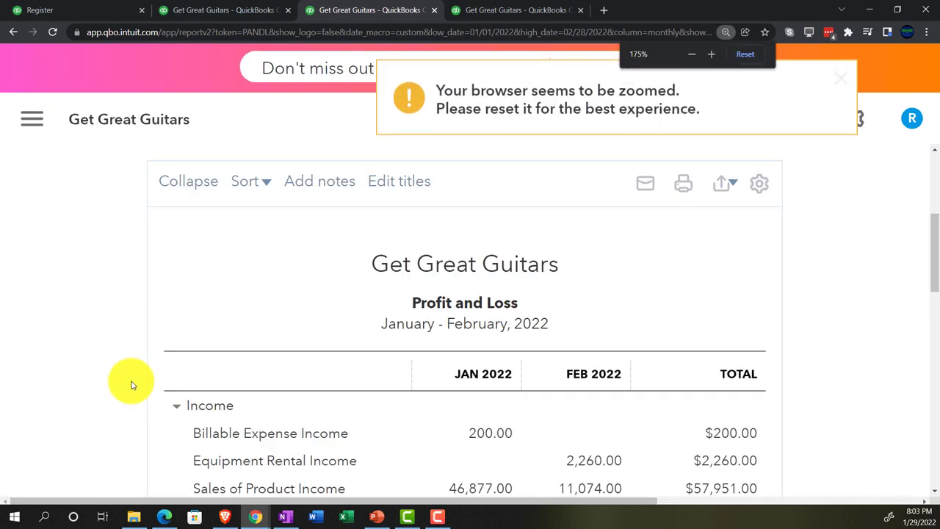
{"action": "scroll", "coordinate": [133, 385], "scroll_direction": "down", "scroll_amount": 5}
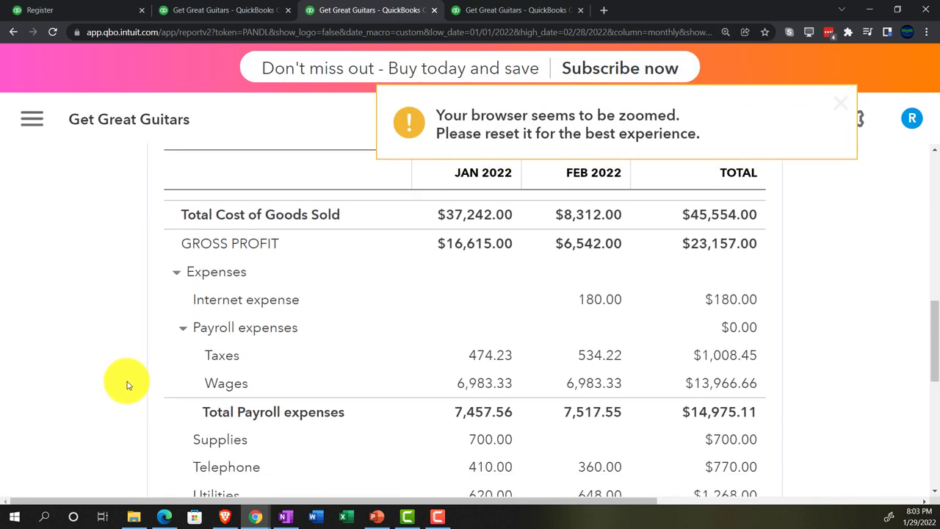
{"action": "scroll", "coordinate": [127, 385], "scroll_direction": "down", "scroll_amount": 1}
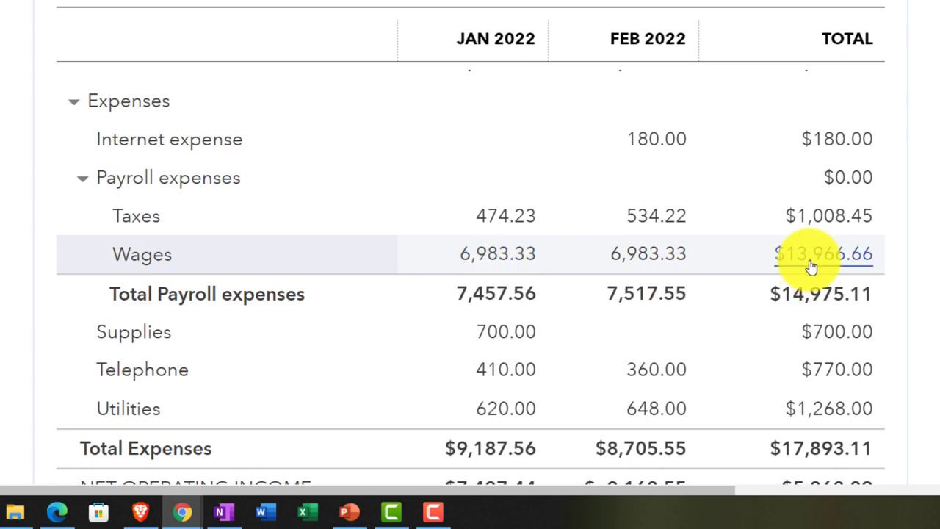
- Open the transaction detail behind the total Wages amount, examine the payroll checks and return to the Profit and Loss summary
{"action": "left_click", "coordinate": [669, 258]}
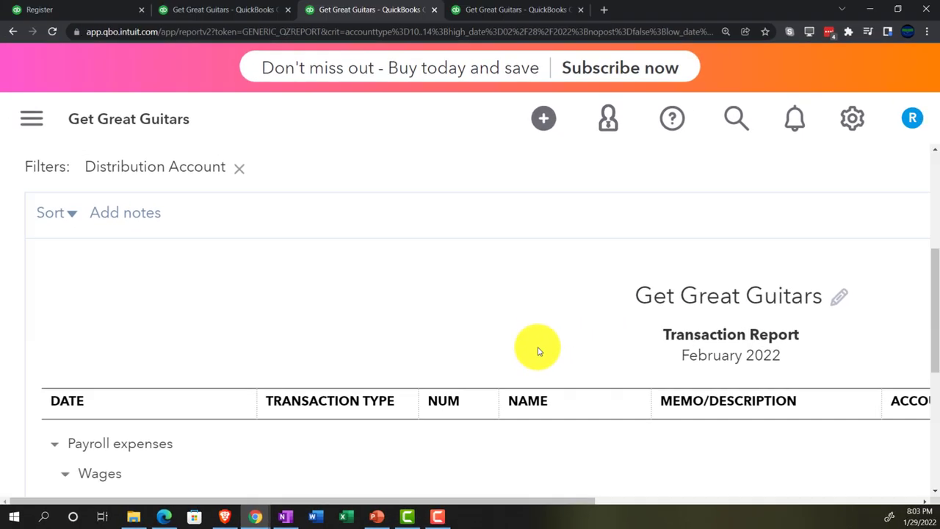
{"action": "key", "text": "ctrl+minus"}
{"action": "key", "text": "ctrl+minus"}
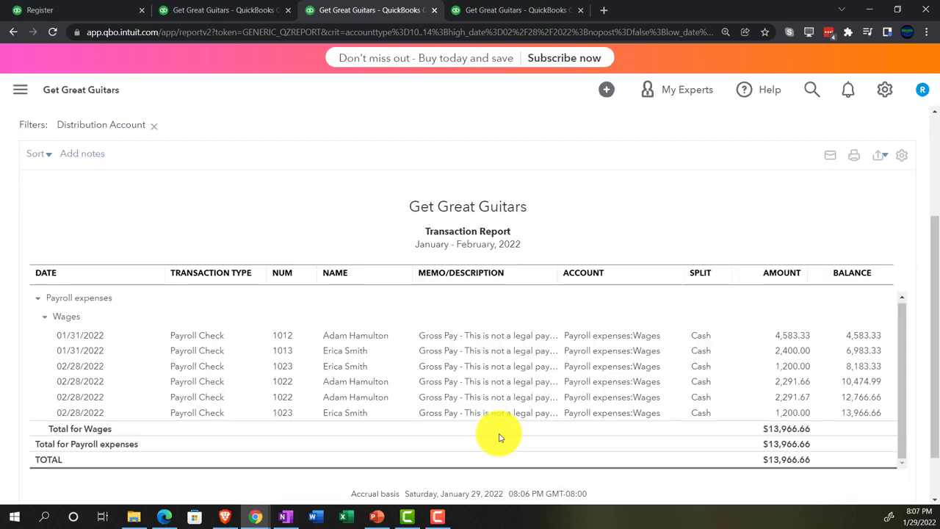
{"action": "scroll", "coordinate": [109, 318], "scroll_direction": "up", "scroll_amount": 3}
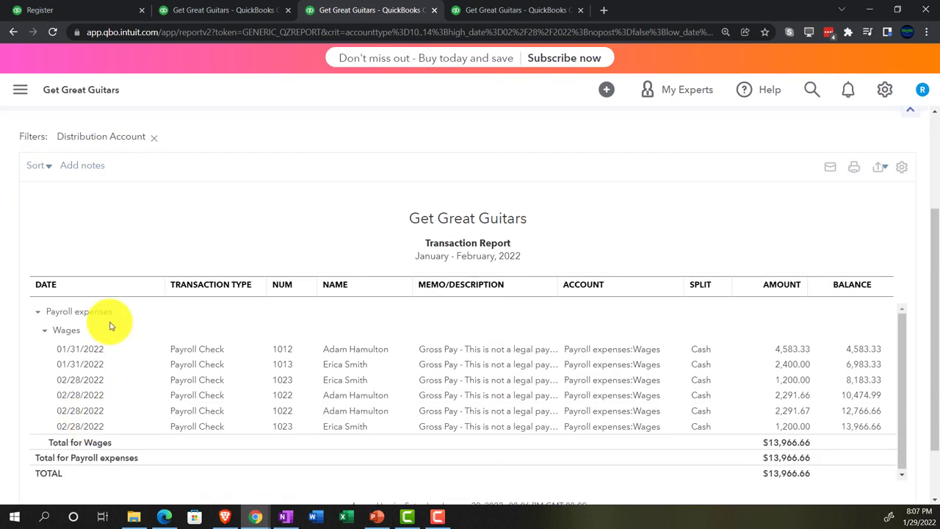
{"action": "left_click", "coordinate": [83, 163]}
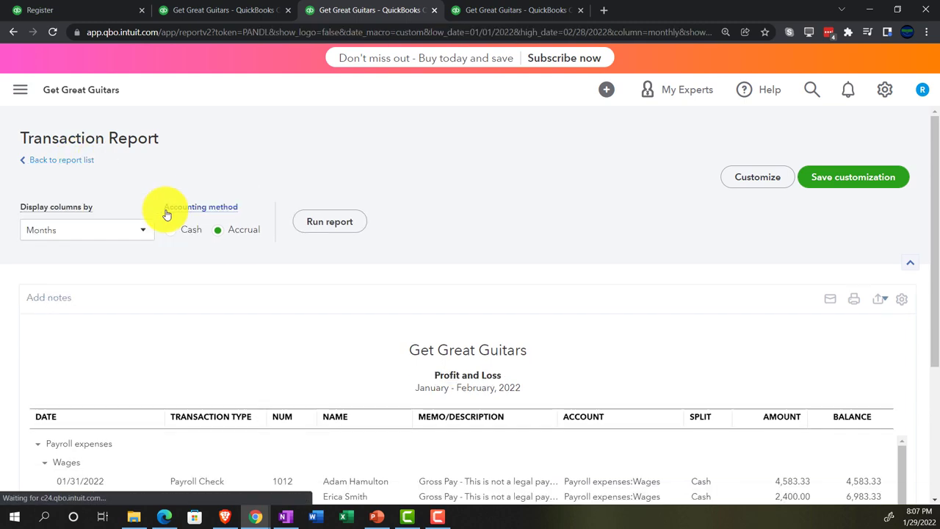
- Open the transaction detail behind the total payroll Taxes amount, examine the employer tax entries and return to the report summary
{"action": "key", "text": "ctrl+plus"}
{"action": "key", "text": "ctrl+plus"}
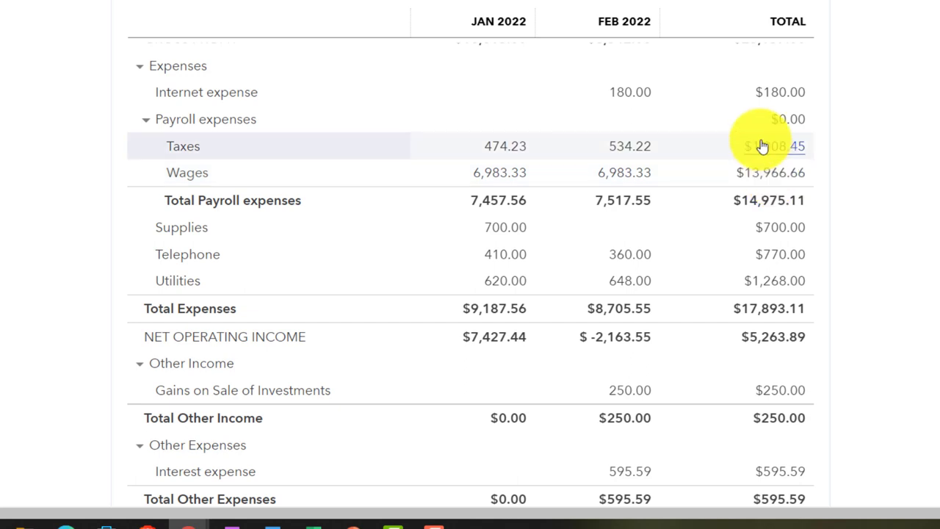
{"action": "left_click", "coordinate": [762, 146]}
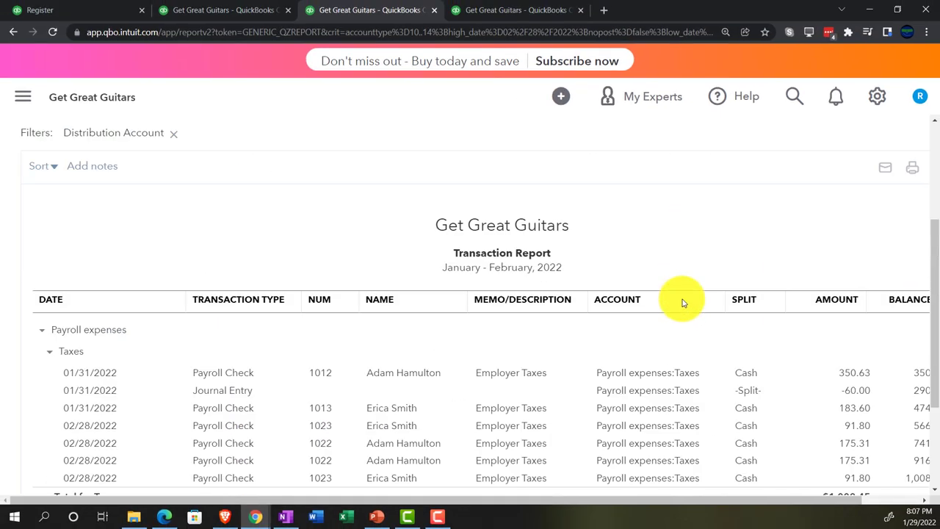
{"action": "scroll", "coordinate": [682, 308], "scroll_direction": "down", "scroll_amount": 1}
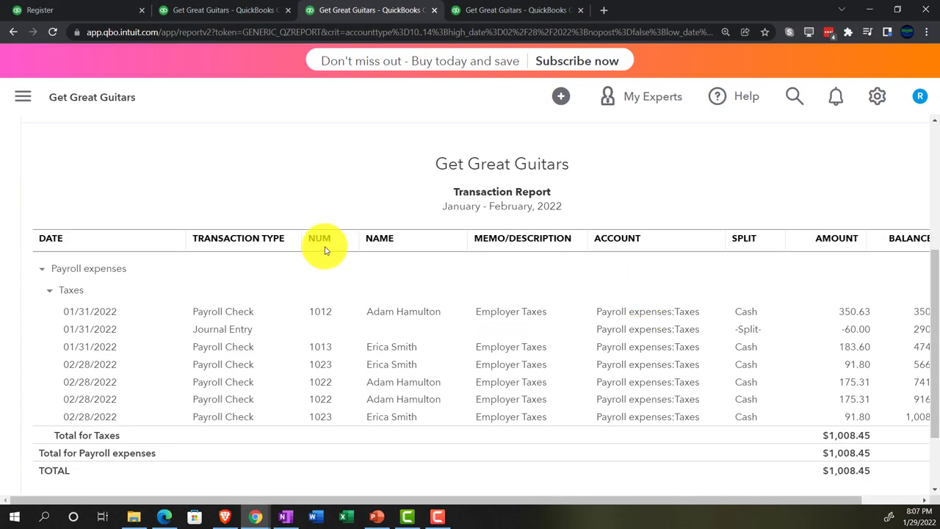
{"action": "scroll", "coordinate": [84, 256], "scroll_direction": "up", "scroll_amount": 3}
{"action": "scroll", "coordinate": [77, 177], "scroll_direction": "down", "scroll_amount": 1}
{"action": "scroll", "coordinate": [77, 176], "scroll_direction": "up", "scroll_amount": 1}
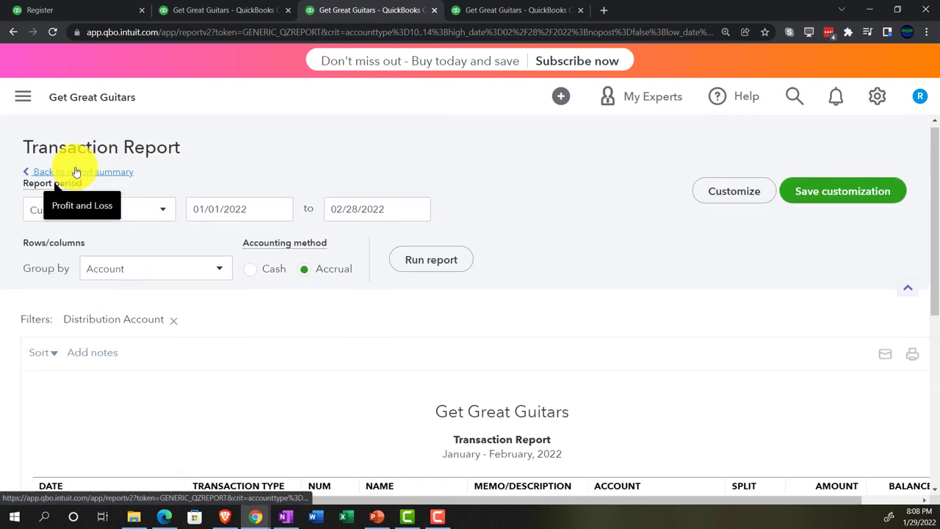
{"action": "left_click", "coordinate": [94, 179]}
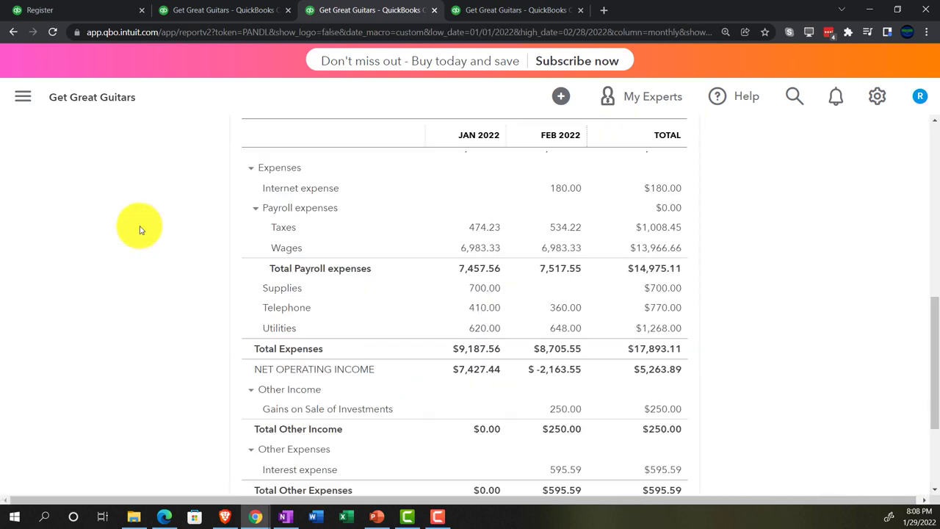
- Switch to the Balance Sheet and review its liability accounts down to Payroll Liabilities
{"action": "left_click", "coordinate": [226, 10]}
{"action": "scroll", "coordinate": [191, 279], "scroll_direction": "down", "scroll_amount": 5}
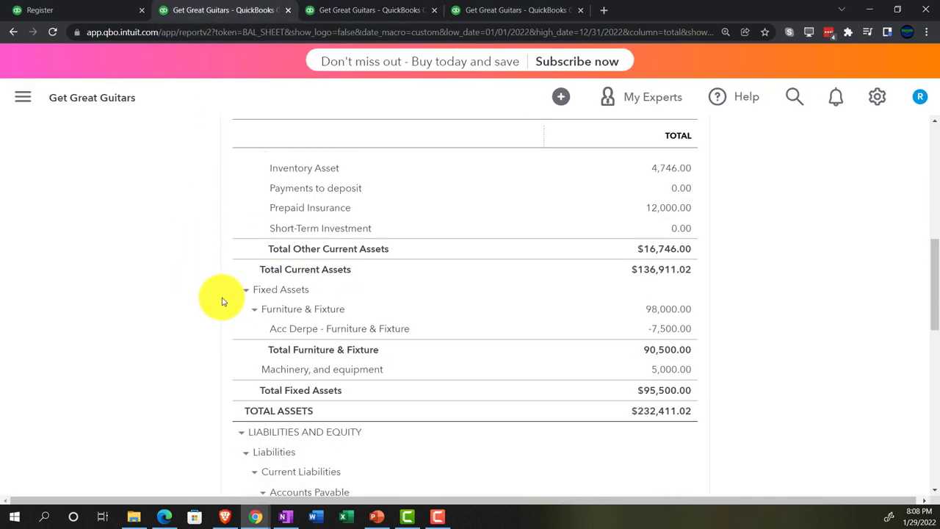
{"action": "key", "text": "ctrl+plus"}
{"action": "scroll", "coordinate": [161, 283], "scroll_direction": "down", "scroll_amount": 3}
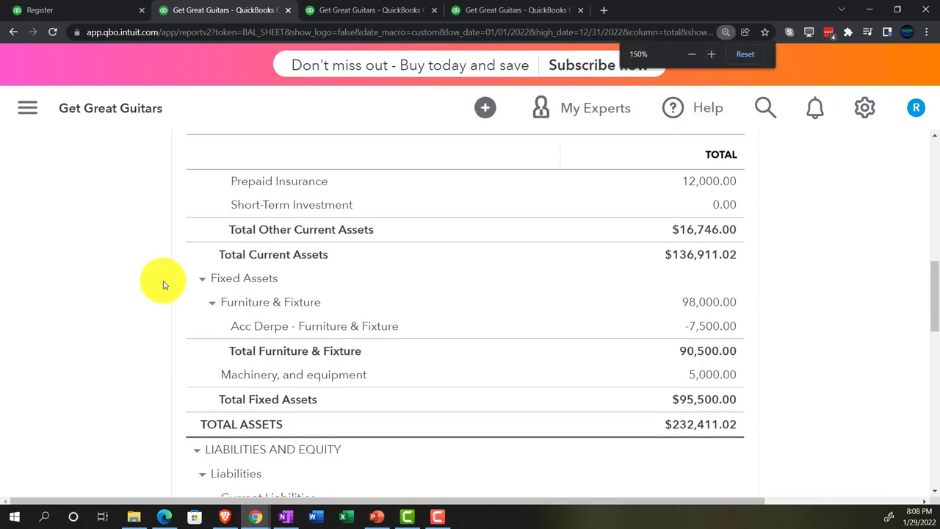
{"action": "scroll", "coordinate": [161, 284], "scroll_direction": "down", "scroll_amount": 2}
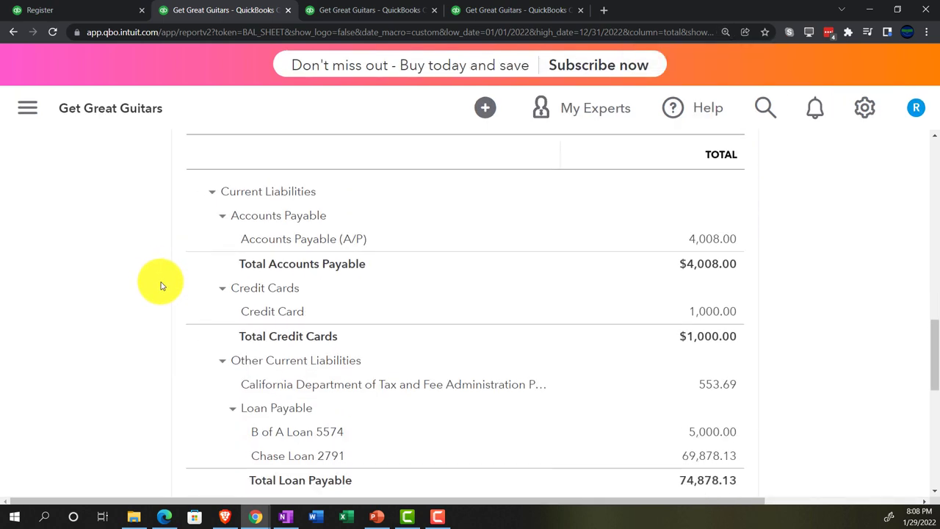
{"action": "scroll", "coordinate": [154, 302], "scroll_direction": "down", "scroll_amount": 3}
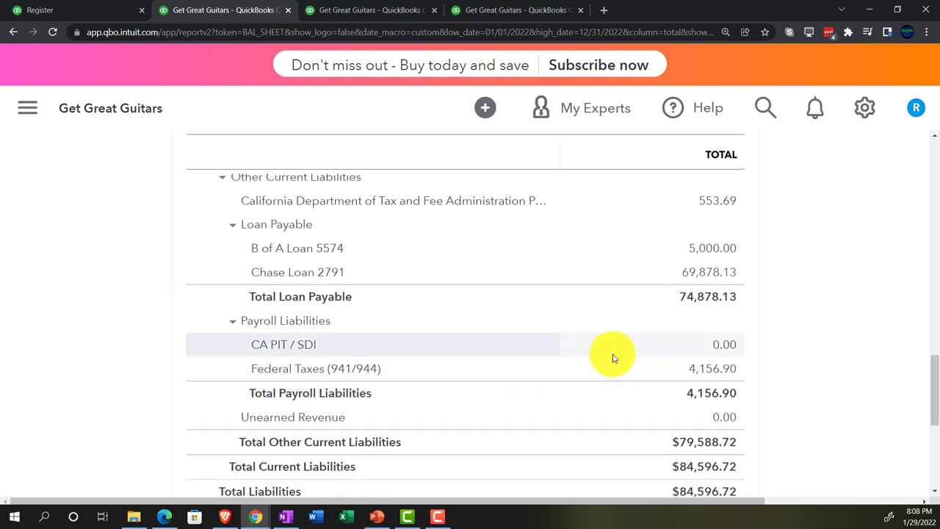
- Open the transaction detail behind the Federal Taxes (941/944) liability, examine it and return to the Balance Sheet's payroll liabilities
{"action": "left_click", "coordinate": [705, 369]}
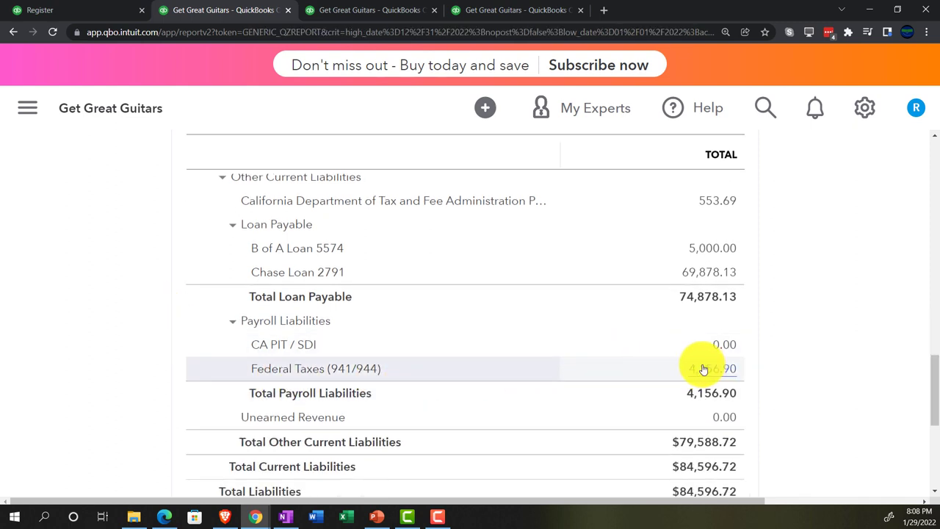
{"action": "scroll", "coordinate": [692, 346], "scroll_direction": "down", "scroll_amount": 1}
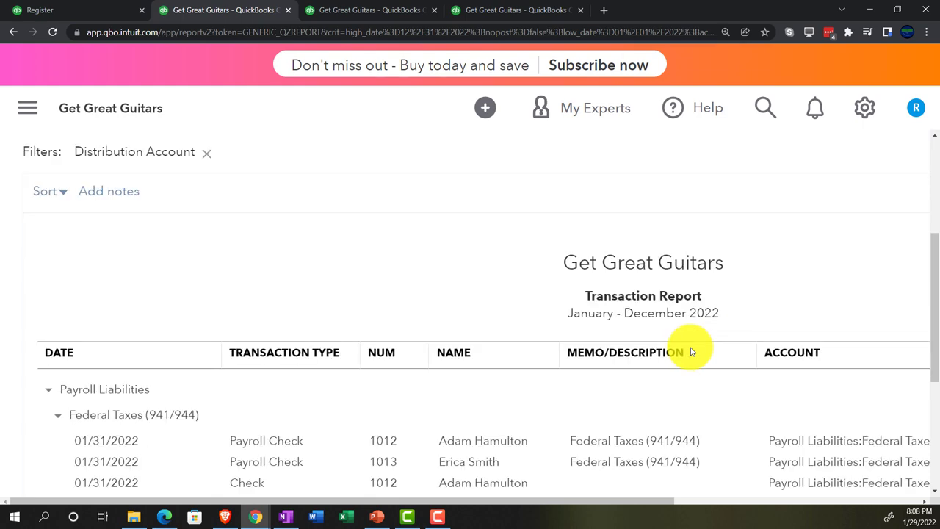
{"action": "key", "text": "ctrl+minus"}
{"action": "key", "text": "ctrl+minus"}
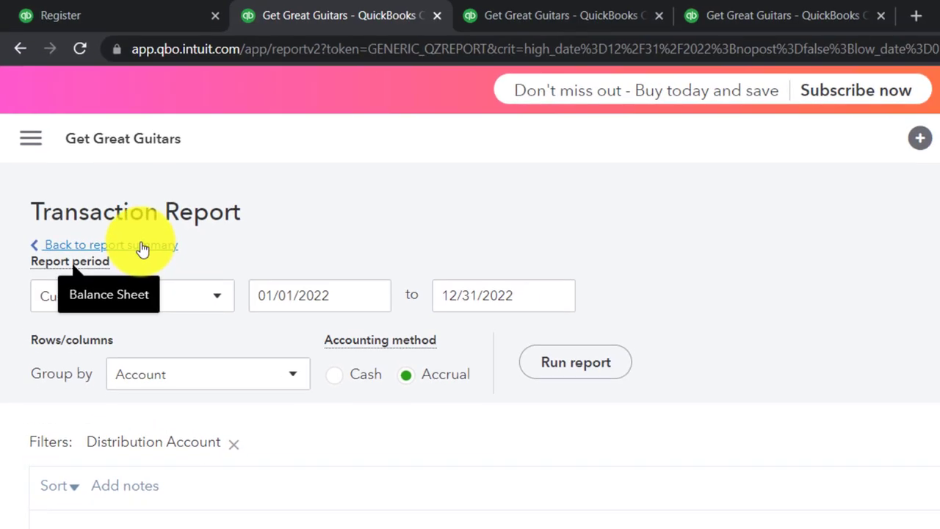
{"action": "left_click", "coordinate": [110, 15]}
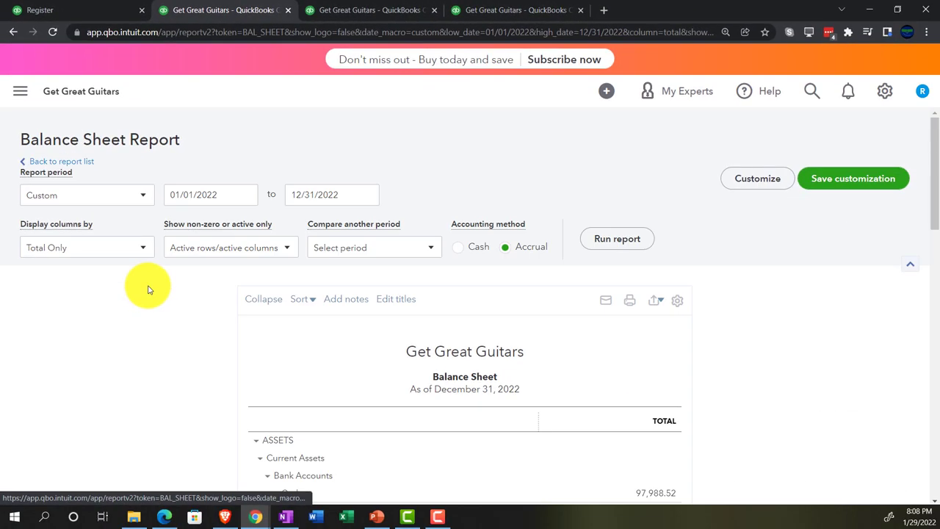
{"action": "scroll", "coordinate": [186, 388], "scroll_direction": "down", "scroll_amount": 10}
{"action": "key", "text": "ctrl+plus"}
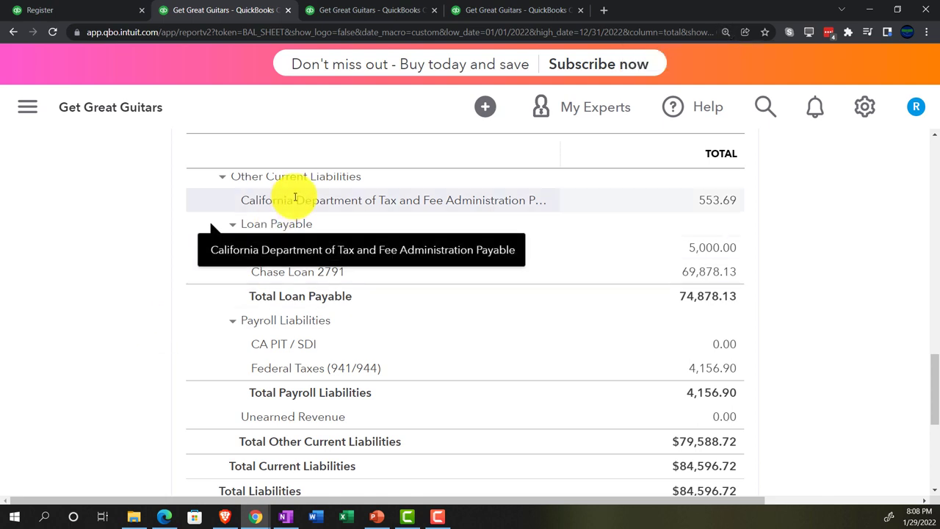
- Duplicate the Trial Balance report in a new browser tab and display it with current balances
{"action": "left_click", "coordinate": [527, 10]}
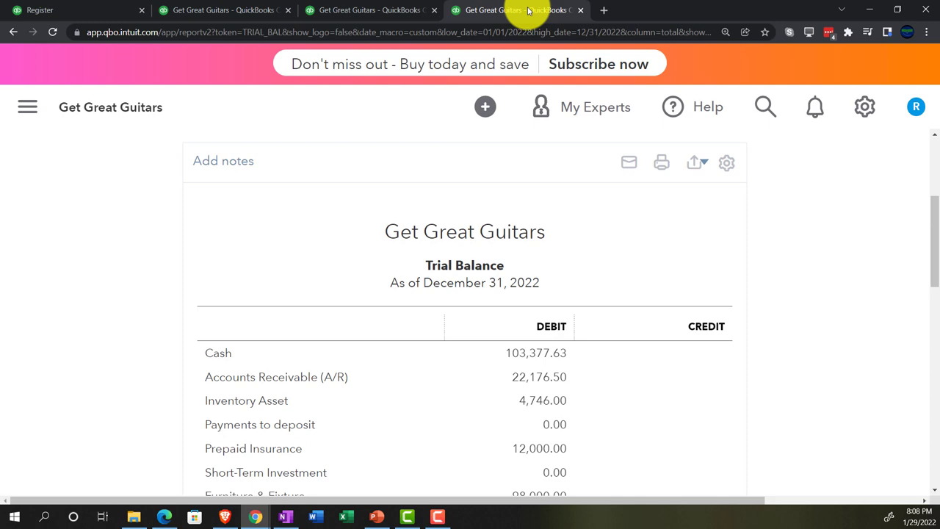
{"action": "right_click", "coordinate": [527, 10]}
{"action": "left_click", "coordinate": [565, 102]}
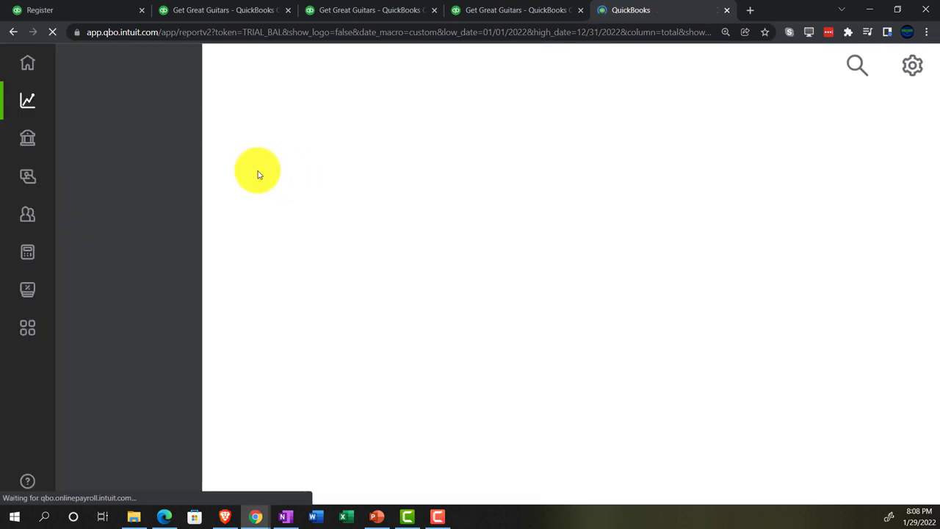
{"action": "key", "text": "ctrl+minus"}
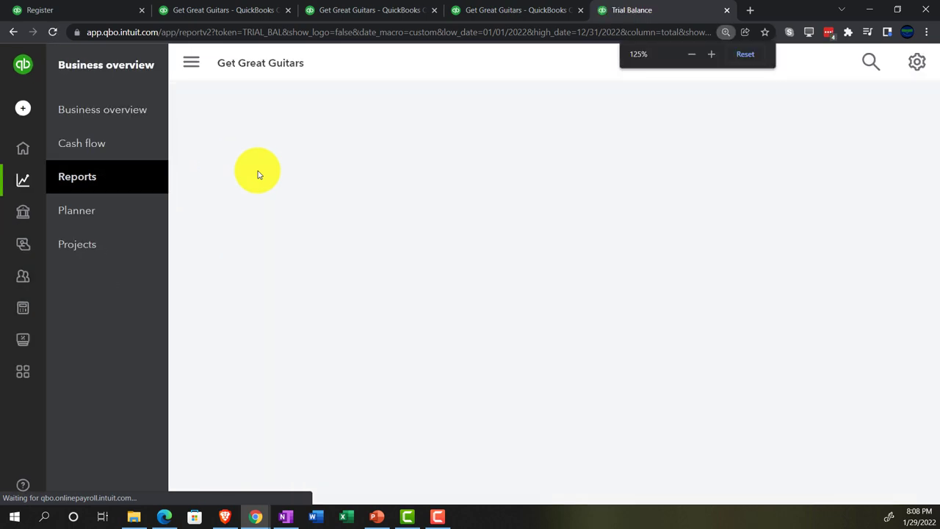
{"action": "scroll", "coordinate": [257, 174], "scroll_direction": "down", "scroll_amount": 3}
{"action": "key", "text": "ctrl+minus"}
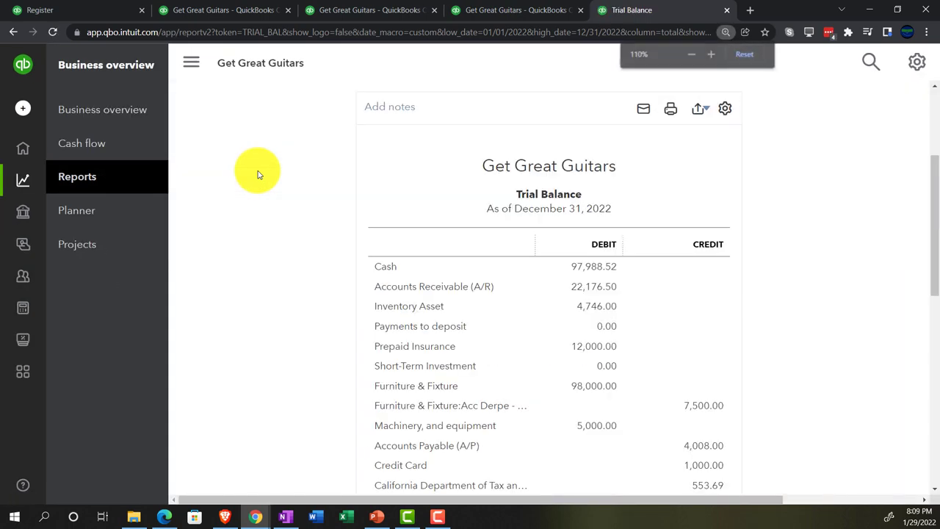
{"action": "key", "text": "ctrl+minus"}
- Find the Payroll summary by employee report in the report list and set its start date to 02/01/2022
{"action": "left_click", "coordinate": [76, 181]}
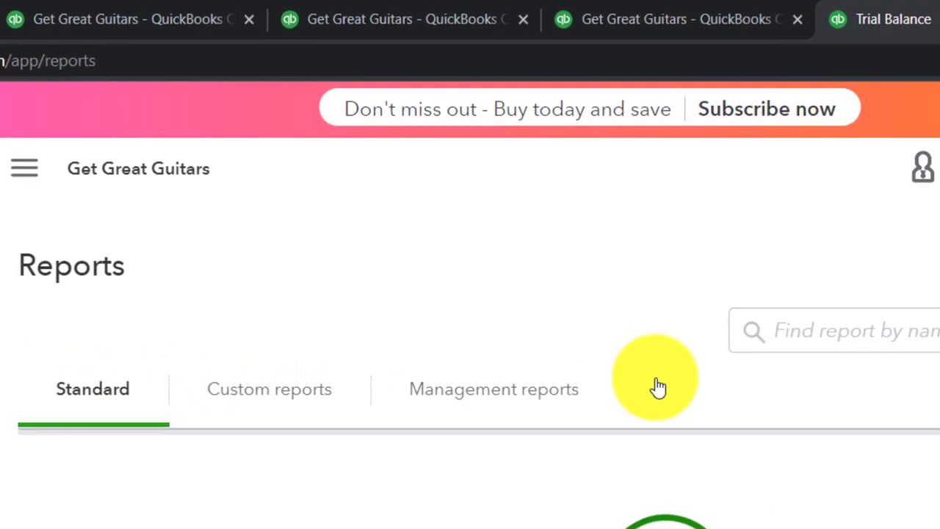
{"action": "left_click", "coordinate": [881, 325]}
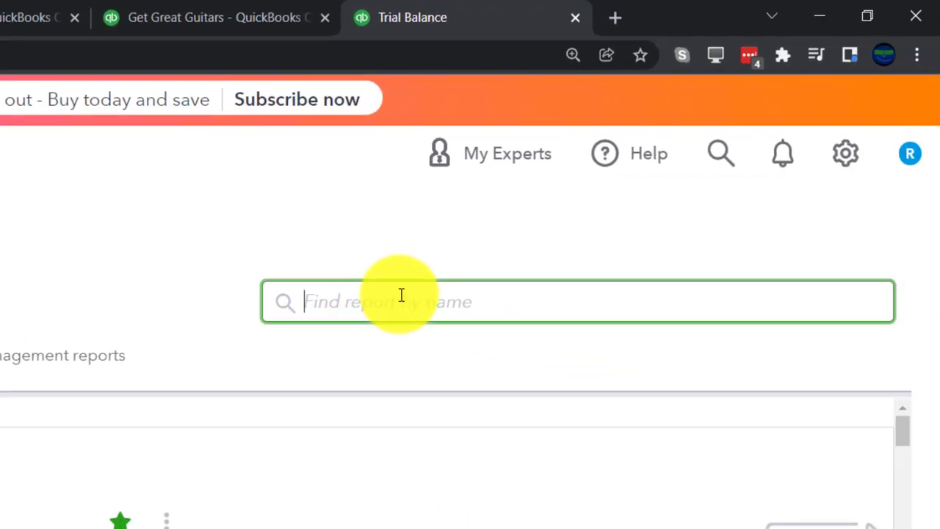
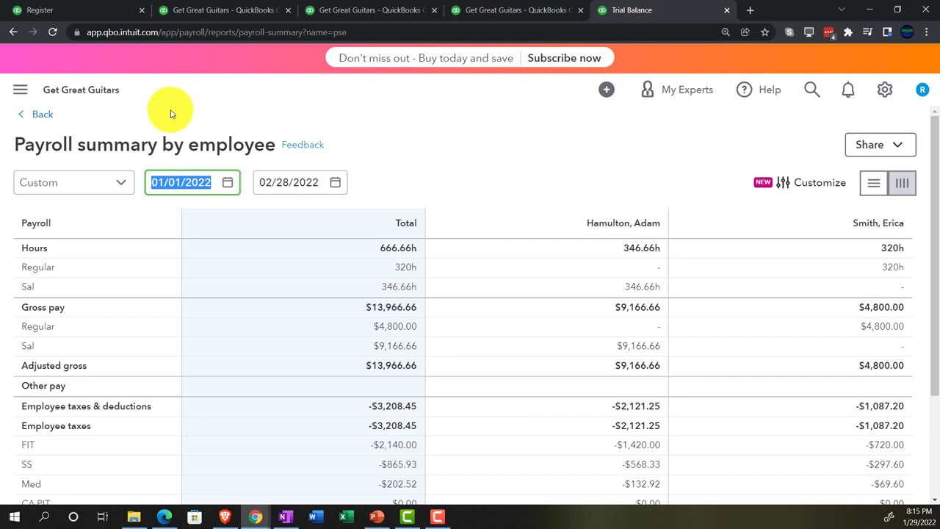
{"action": "type", "text": "2"}
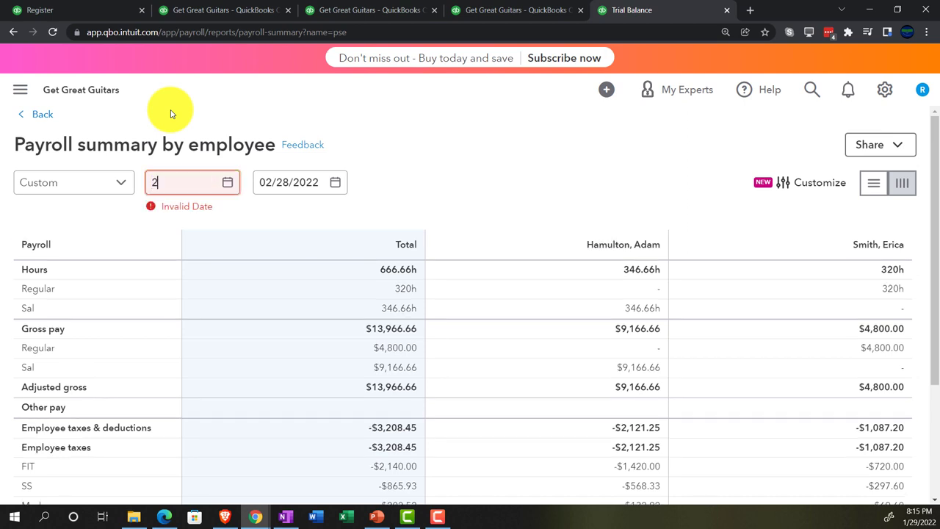
{"action": "left_click", "coordinate": [227, 183]}
{"action": "left_click", "coordinate": [293, 217]}
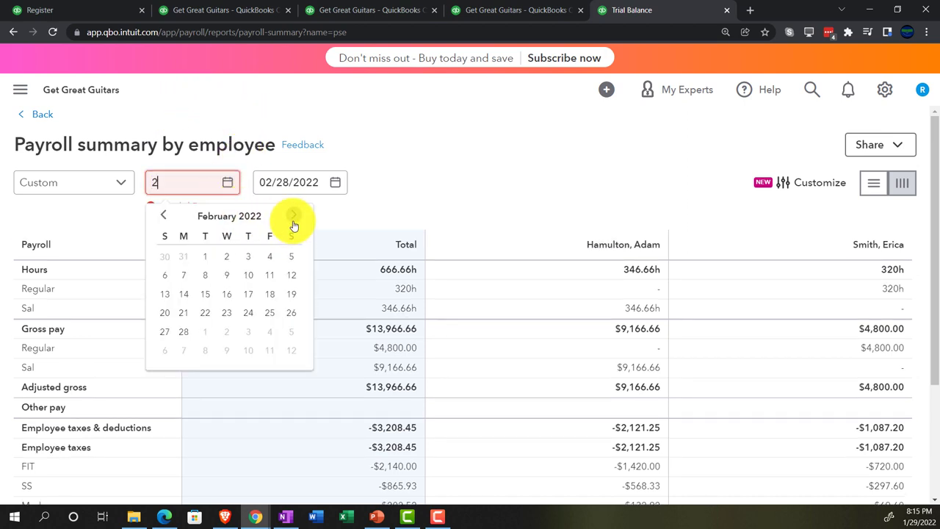
{"action": "left_click", "coordinate": [206, 256]}
{"action": "left_click", "coordinate": [393, 182]}
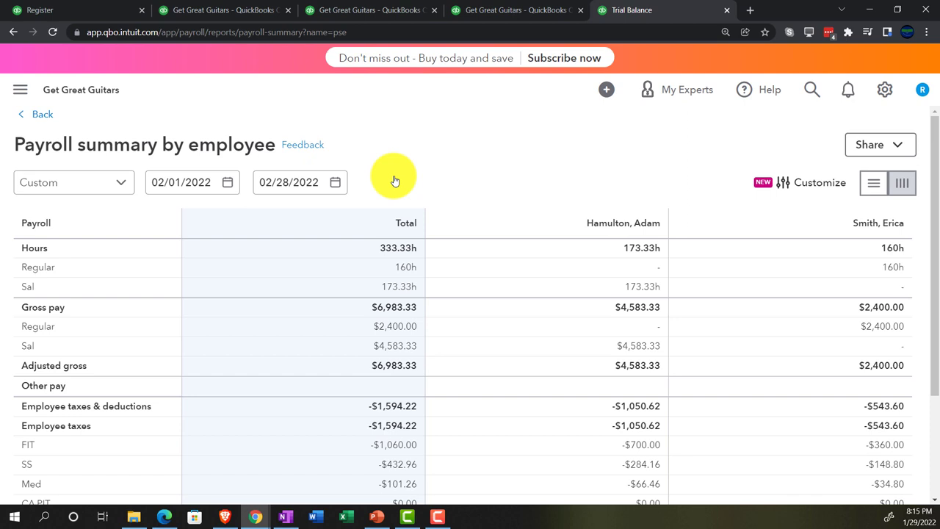
- Compare the gross pay in the payroll summary with the February wages on the Profit and Loss report
{"action": "key", "text": "ctrl+plus"}
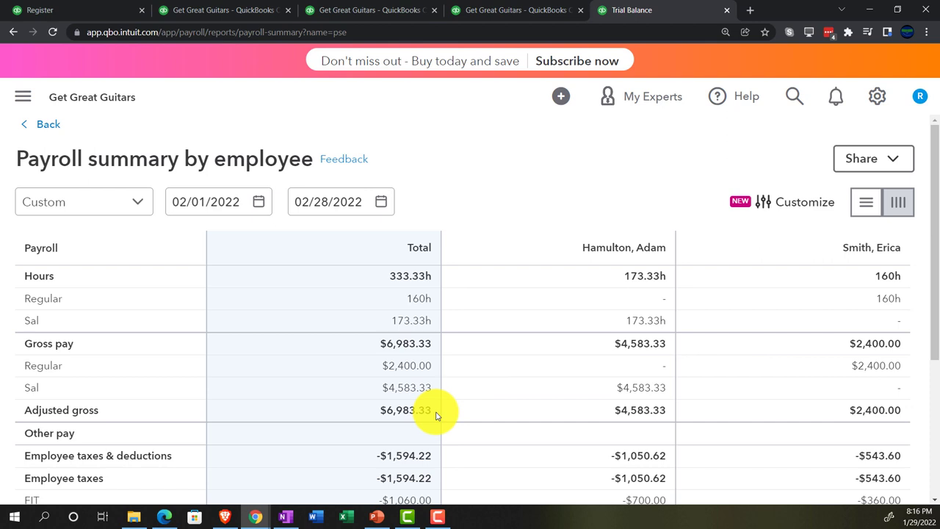
{"action": "left_click", "coordinate": [343, 10]}
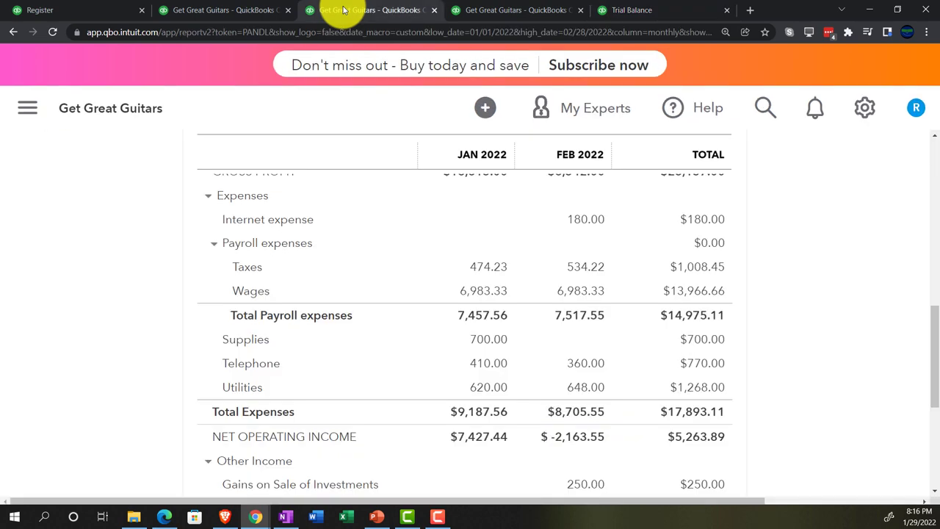
{"action": "scroll", "coordinate": [606, 302], "scroll_direction": "down", "scroll_amount": 1}
{"action": "scroll", "coordinate": [606, 303], "scroll_direction": "down", "scroll_amount": 2}
{"action": "scroll", "coordinate": [605, 301], "scroll_direction": "up", "scroll_amount": 3}
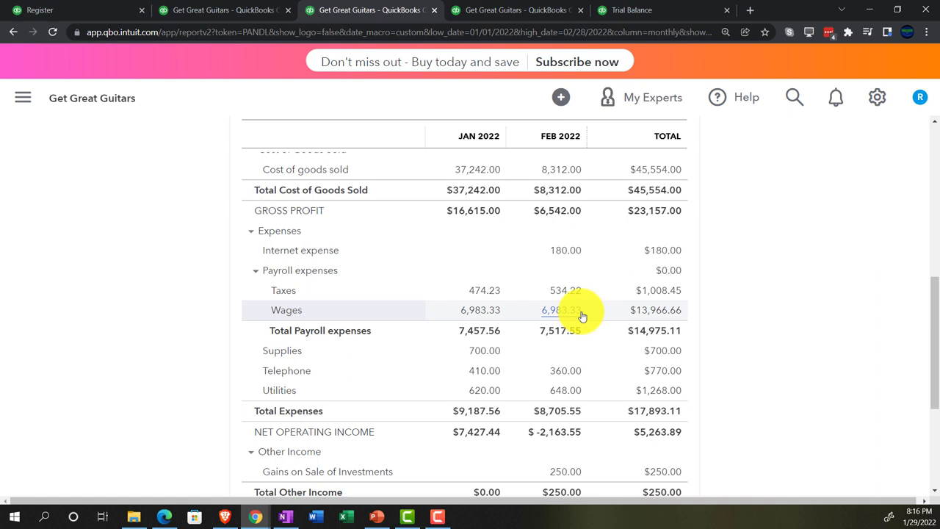
{"action": "left_click", "coordinate": [580, 311]}
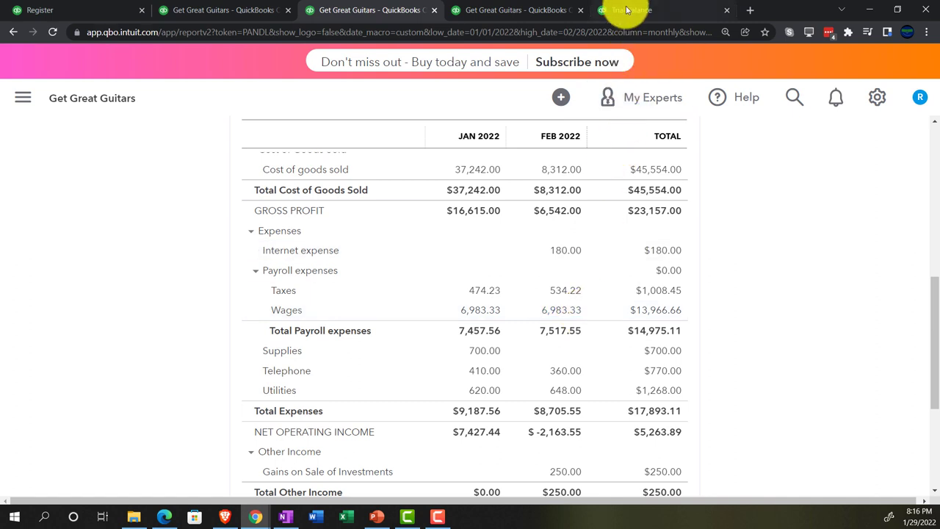
- Compare the employer taxes in the payroll summary with the February payroll taxes expense on the Profit and Loss report
{"action": "scroll", "coordinate": [520, 323], "scroll_direction": "down", "scroll_amount": 3}
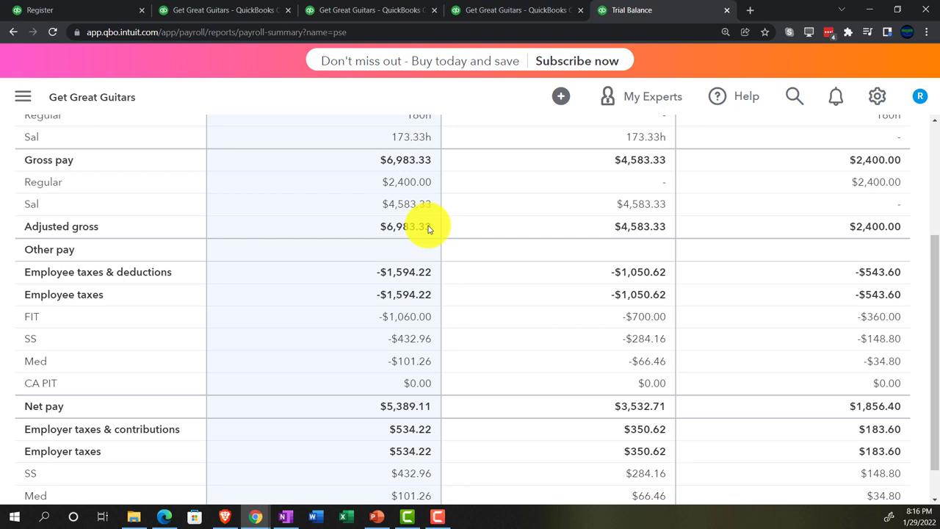
{"action": "scroll", "coordinate": [429, 229], "scroll_direction": "down", "scroll_amount": 1}
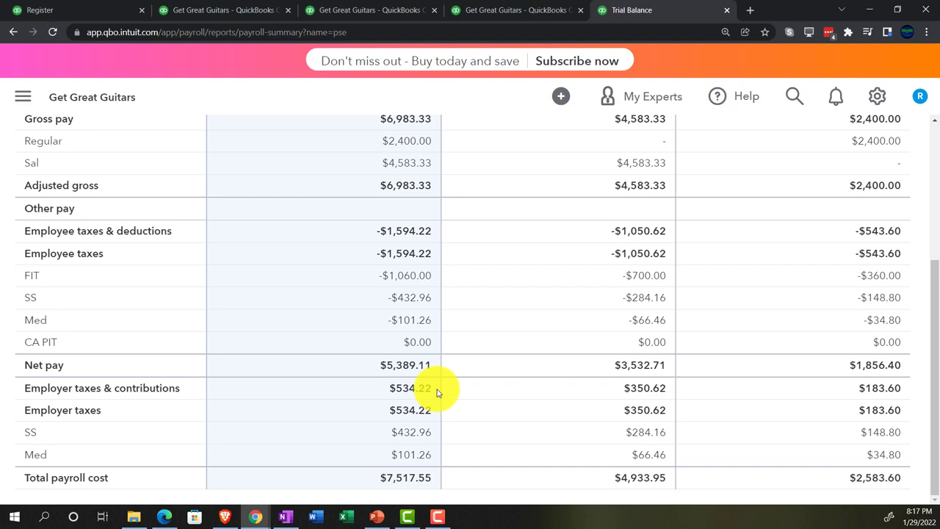
{"action": "left_click", "coordinate": [349, 10]}
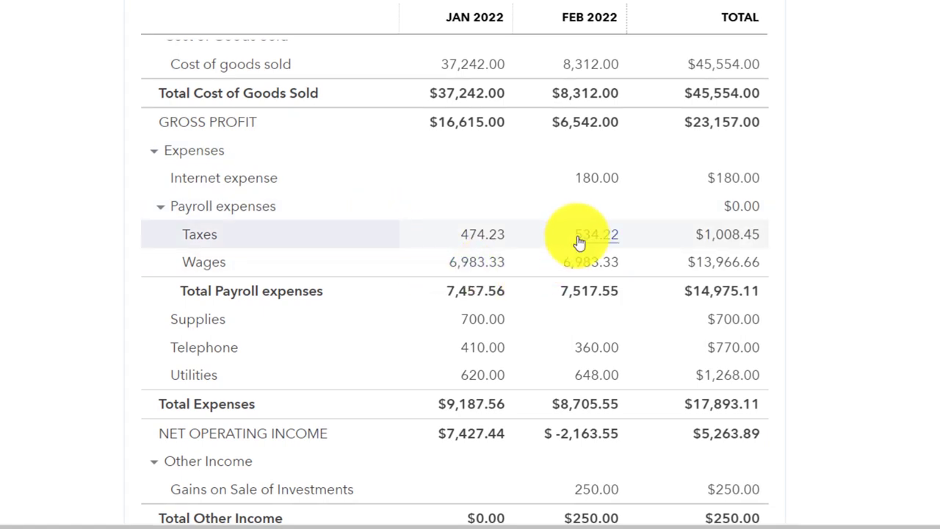
{"action": "left_click", "coordinate": [631, 12]}
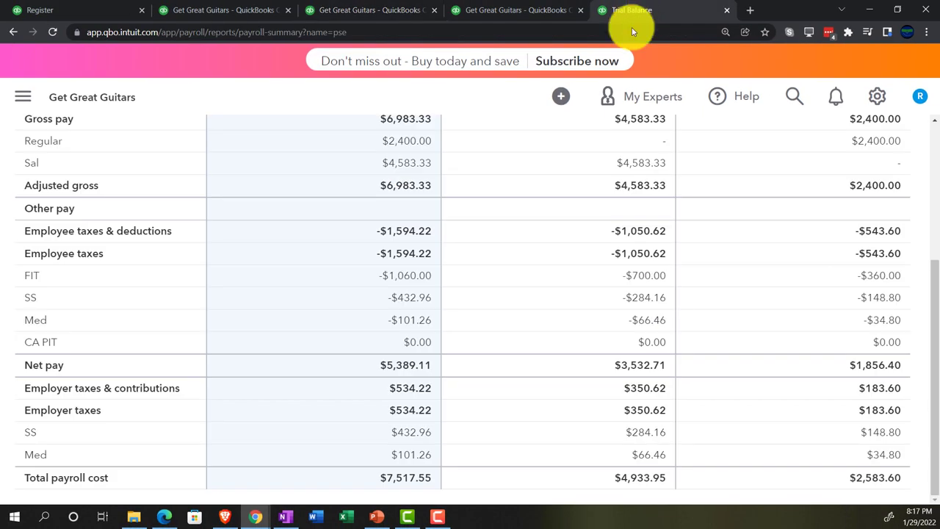
- In Calculator, kept on top of the payroll summary, add employee taxes of 1594.22 and employer taxes of 534.22, then move it aside
{"action": "scroll", "coordinate": [560, 331], "scroll_direction": "up", "scroll_amount": 2}
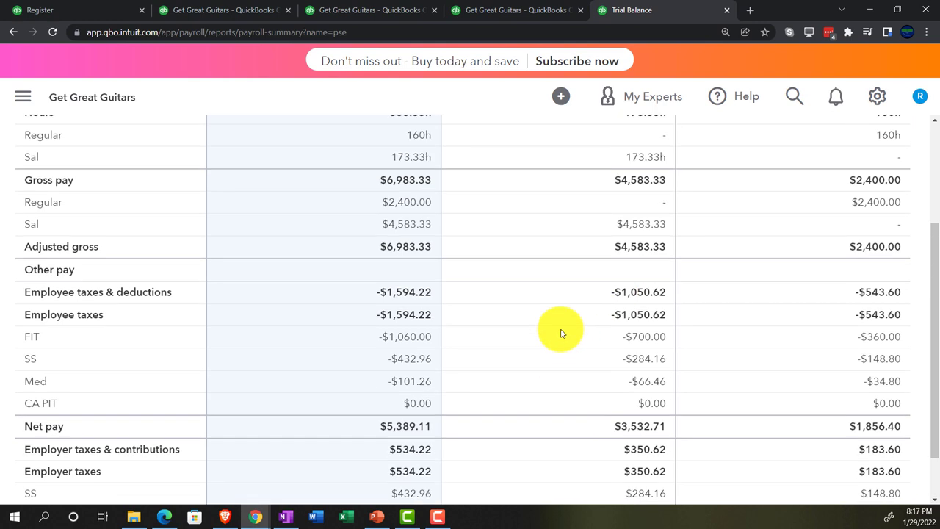
{"action": "key", "text": "XF86Calculator"}
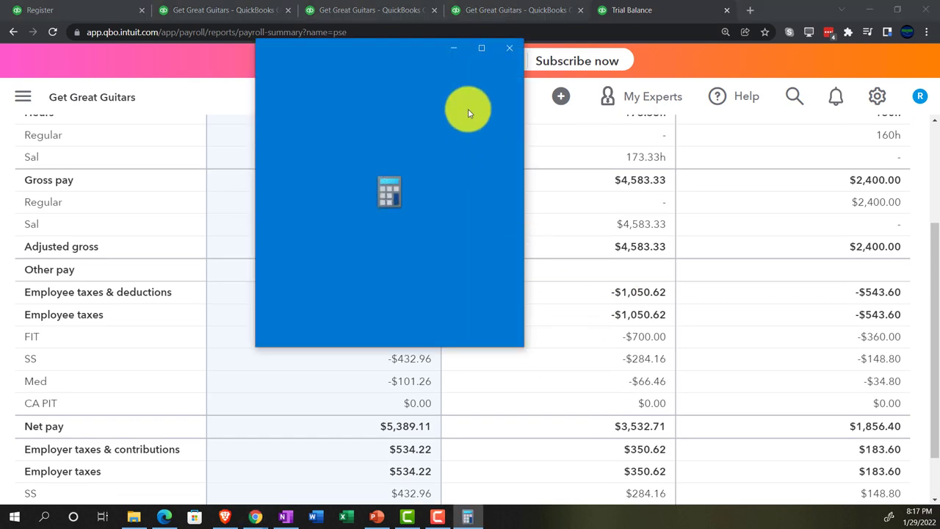
{"action": "left_click_drag", "start_coordinate": [403, 48], "coordinate": [653, 111]}
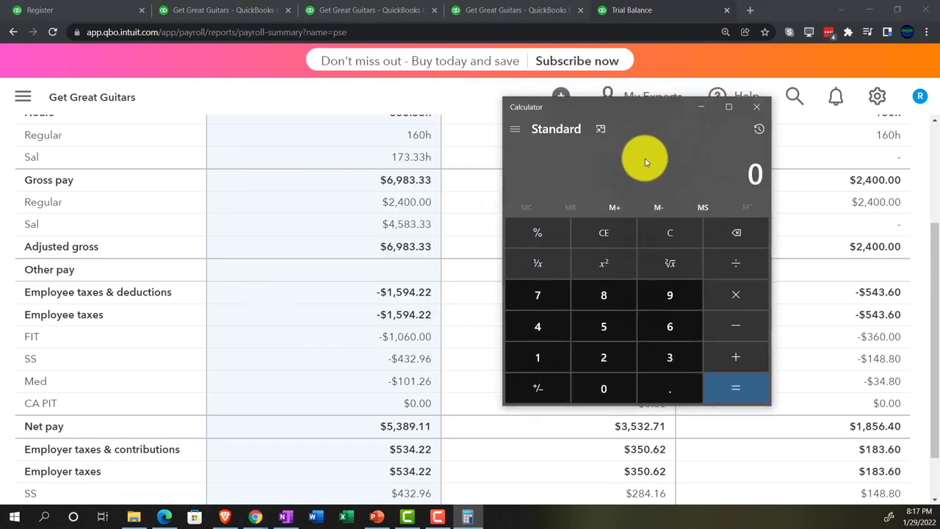
{"action": "left_click", "coordinate": [599, 127]}
{"action": "scroll", "coordinate": [478, 246], "scroll_direction": "down", "scroll_amount": 2}
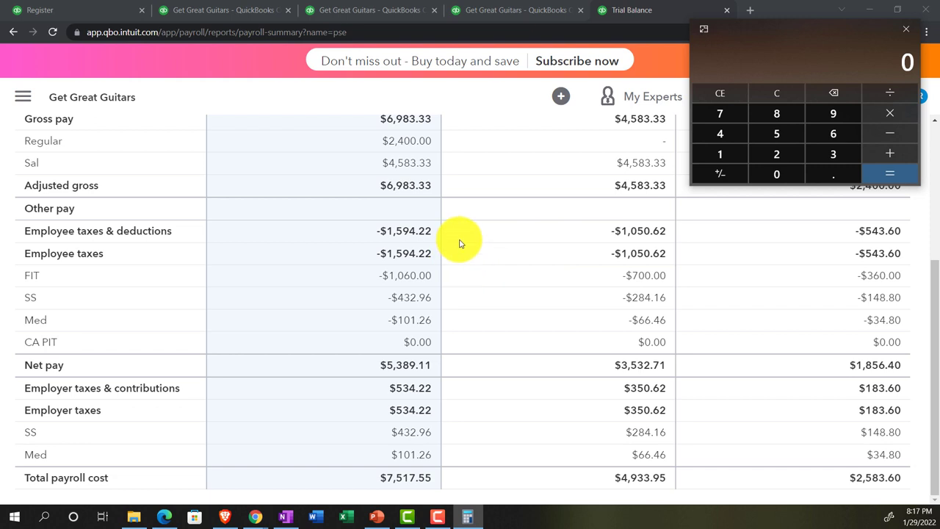
{"action": "type", "text": "1594.22"}
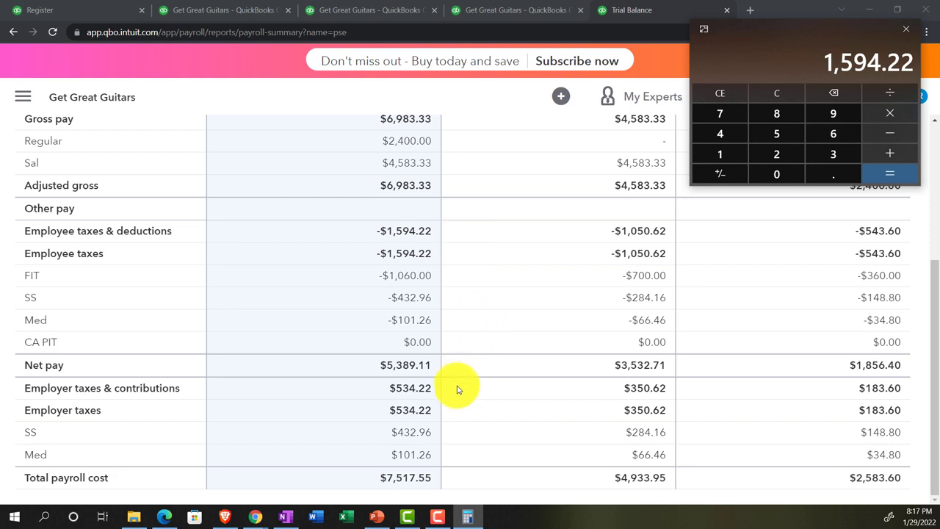
{"action": "type", "text": "534.22"}
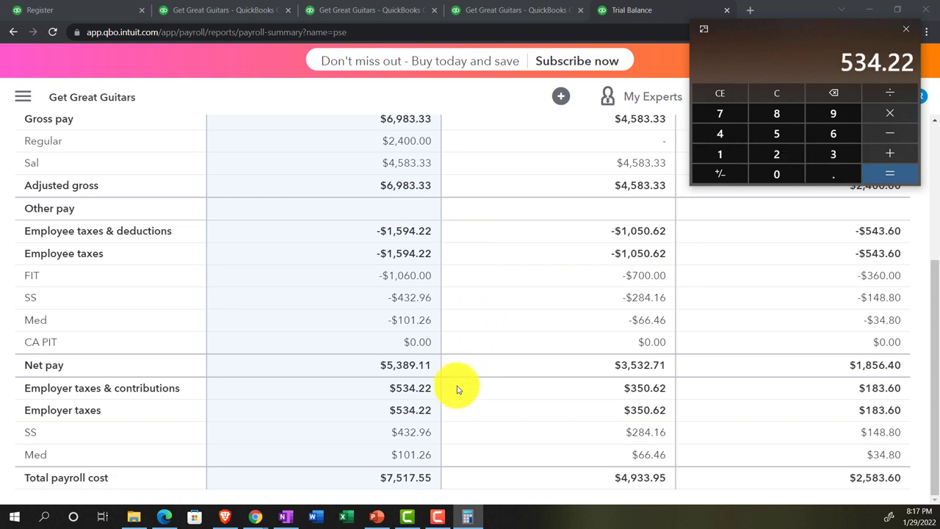
{"action": "key", "text": "Return"}
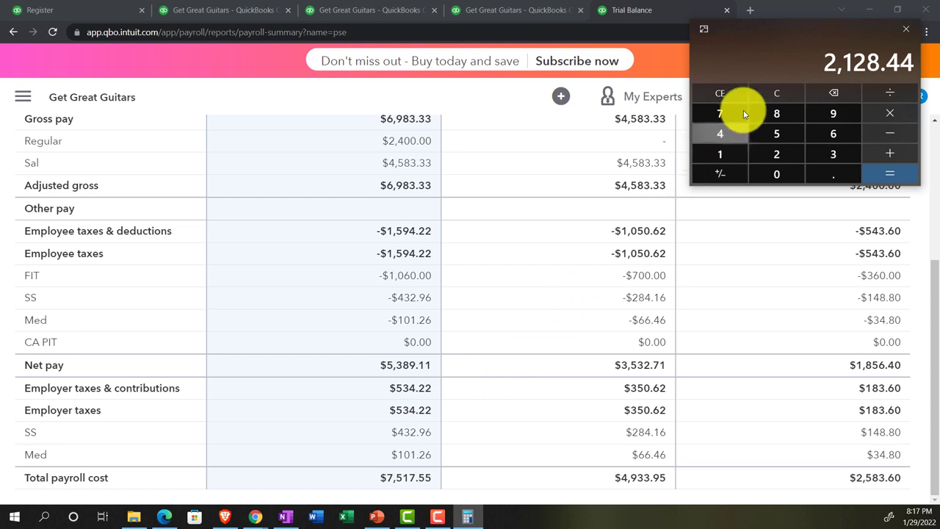
{"action": "left_click_drag", "start_coordinate": [781, 36], "coordinate": [939, 36]}
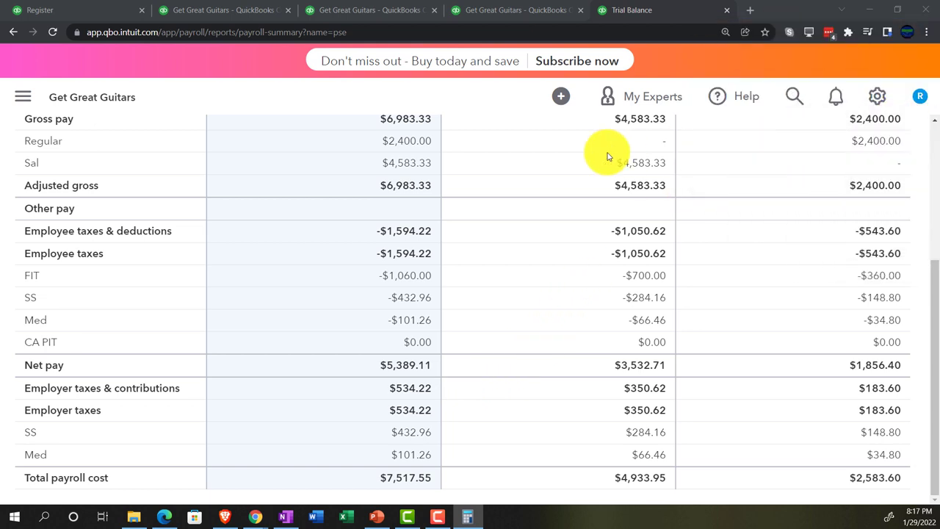
- Review the payroll liabilities on the Balance Sheet and open the transaction detail behind Federal Taxes (941/944)
{"action": "left_click", "coordinate": [228, 14]}
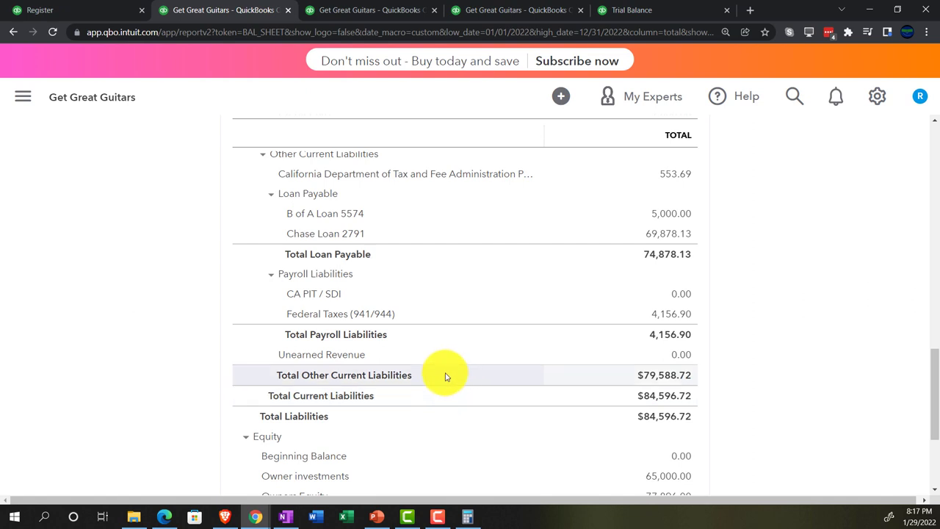
{"action": "scroll", "coordinate": [445, 378], "scroll_direction": "down", "scroll_amount": 1}
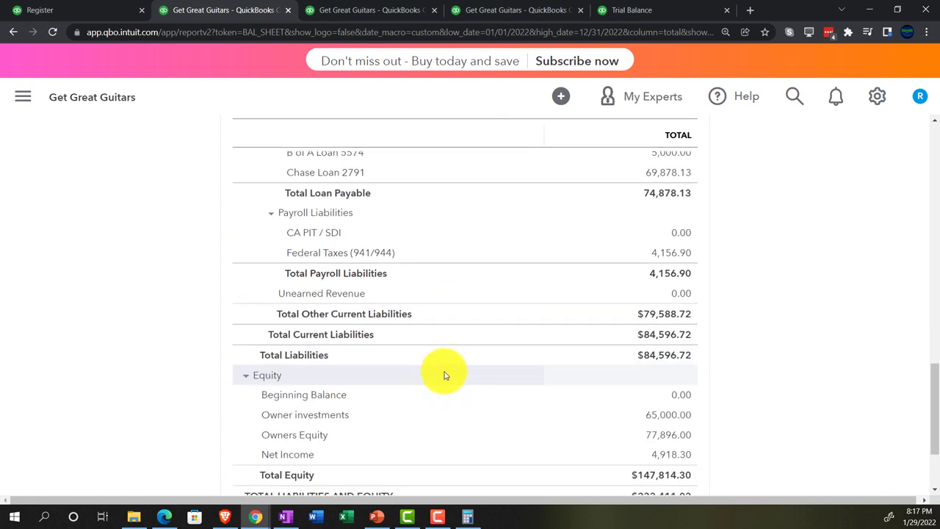
{"action": "scroll", "coordinate": [443, 375], "scroll_direction": "down", "scroll_amount": 1}
{"action": "scroll", "coordinate": [442, 374], "scroll_direction": "up", "scroll_amount": 2}
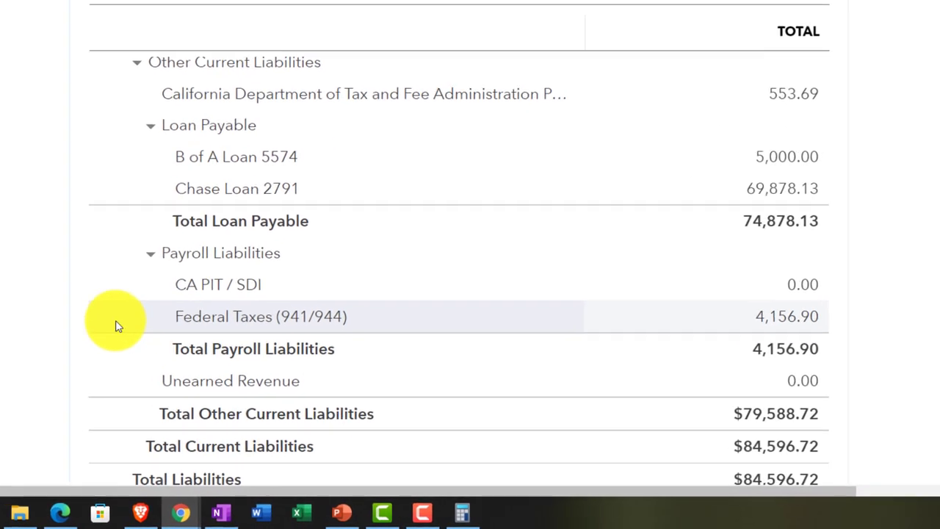
{"action": "left_click", "coordinate": [791, 314]}
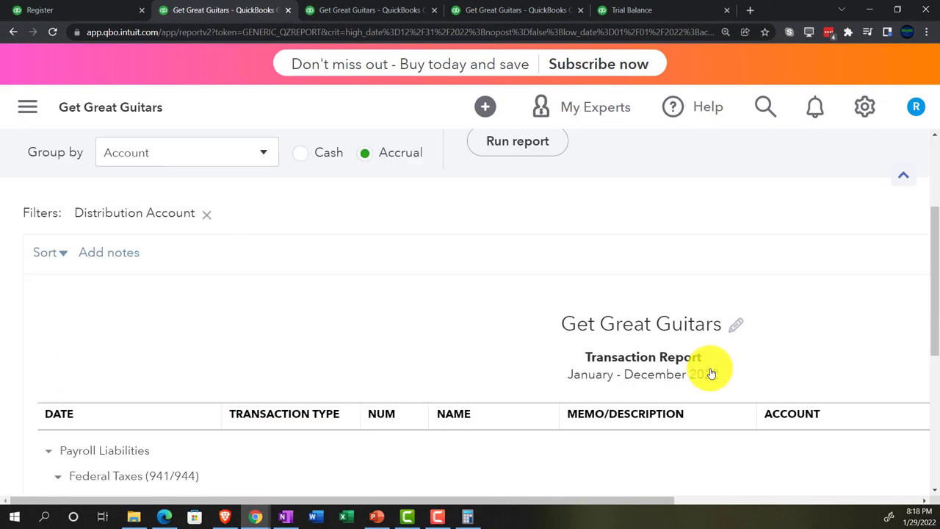
- Run the Federal Taxes (941/944) Transaction Report for the period 02/01/2022 to 12/31/2022
{"action": "scroll", "coordinate": [475, 388], "scroll_direction": "up", "scroll_amount": 3}
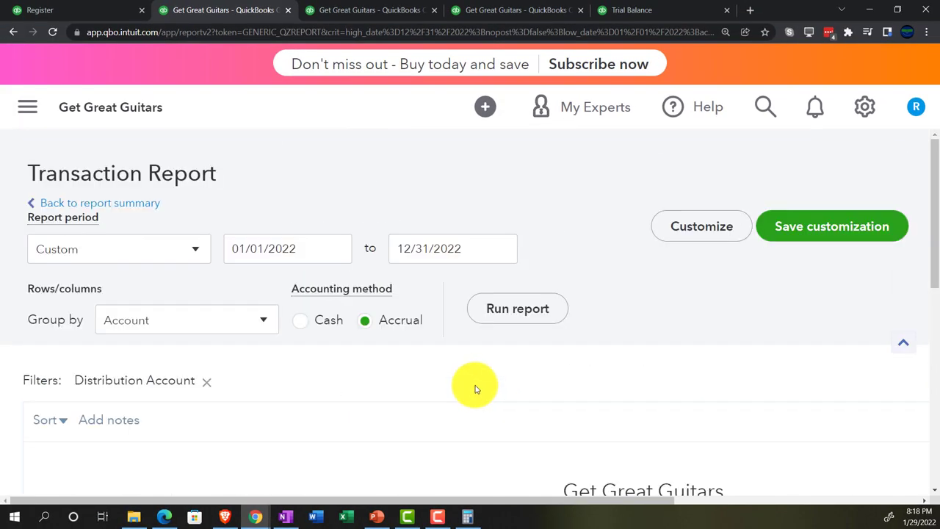
{"action": "left_click_drag", "start_coordinate": [297, 248], "coordinate": [156, 182]}
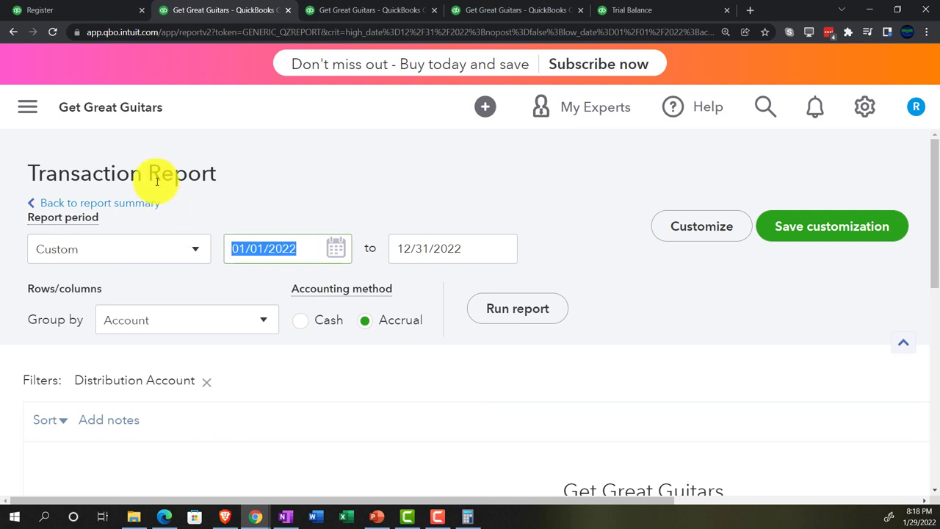
{"action": "type", "text": "02/01/2022"}
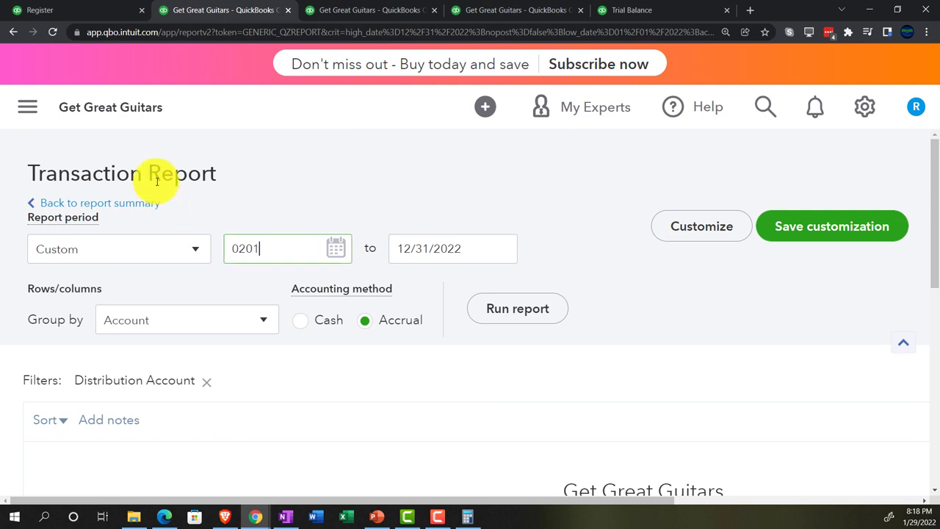
{"action": "key", "text": "Tab"}
{"action": "type", "text": "12/31/2022"}
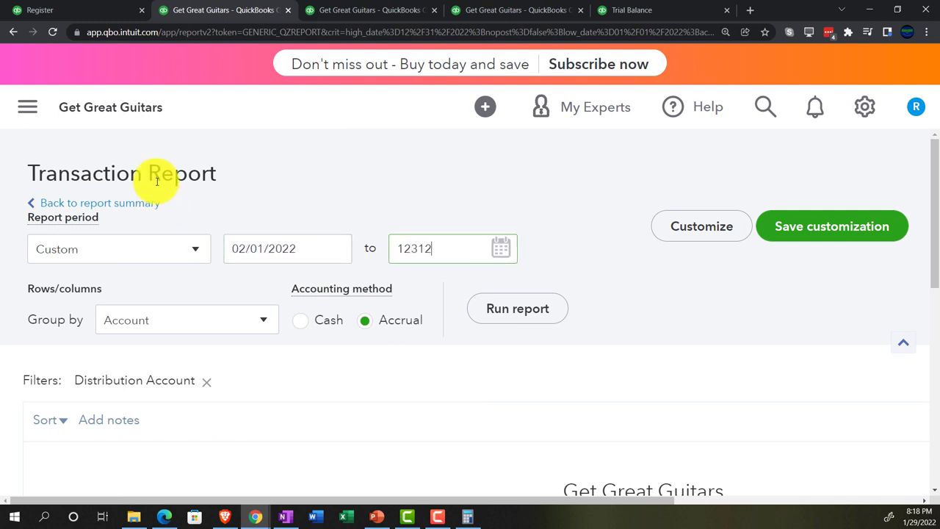
{"action": "key", "text": "Tab"}
{"action": "left_click", "coordinate": [519, 310]}
{"action": "scroll", "coordinate": [484, 321], "scroll_direction": "down", "scroll_amount": 5}
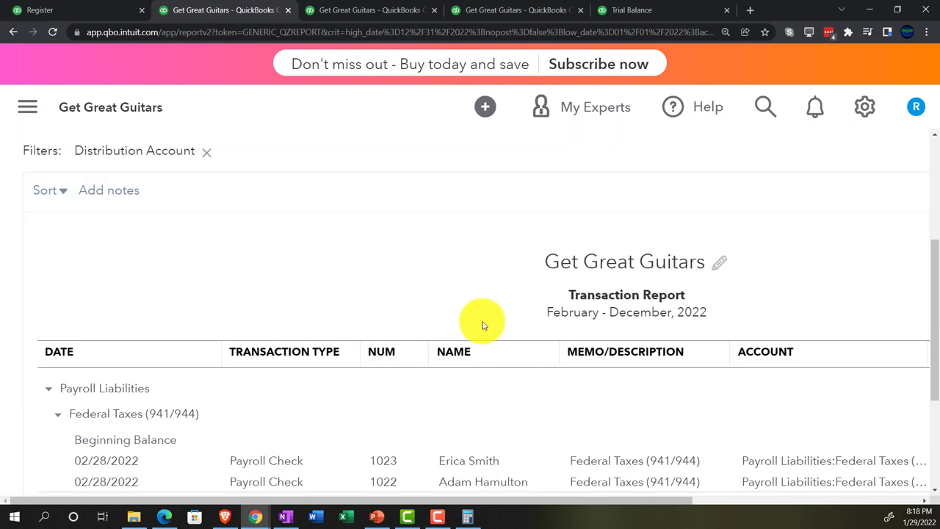
- Compare the Calculator result with the Transaction Report's total for Federal Taxes (941/944), and close Calculator
{"action": "key", "text": "ctrl+minus"}
{"action": "key", "text": "ctrl+minus"}
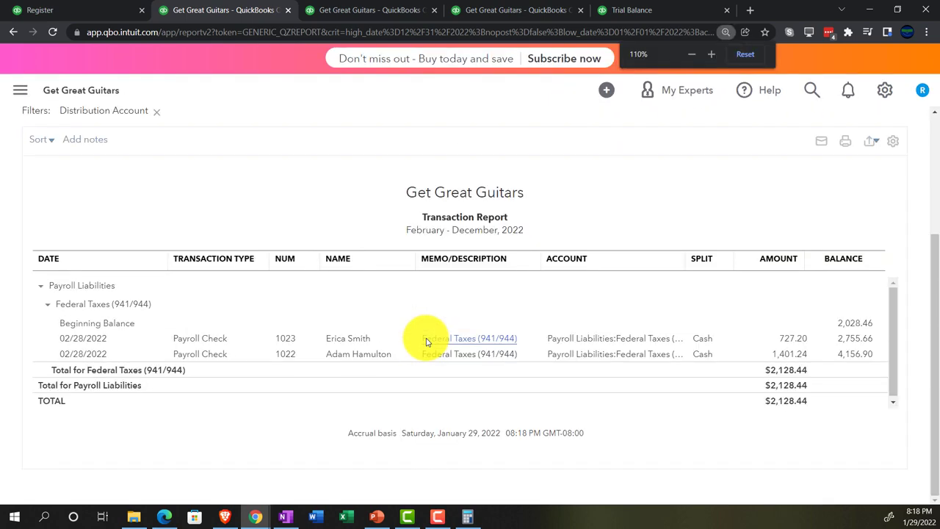
{"action": "left_click", "coordinate": [467, 516]}
{"action": "left_click_drag", "start_coordinate": [604, 268], "coordinate": [579, 290]}
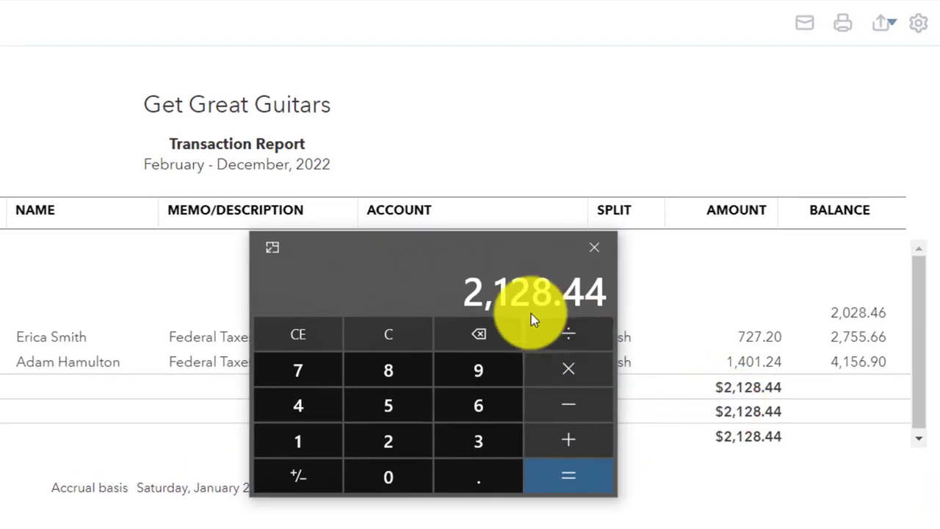
{"action": "key", "text": "alt+F4"}
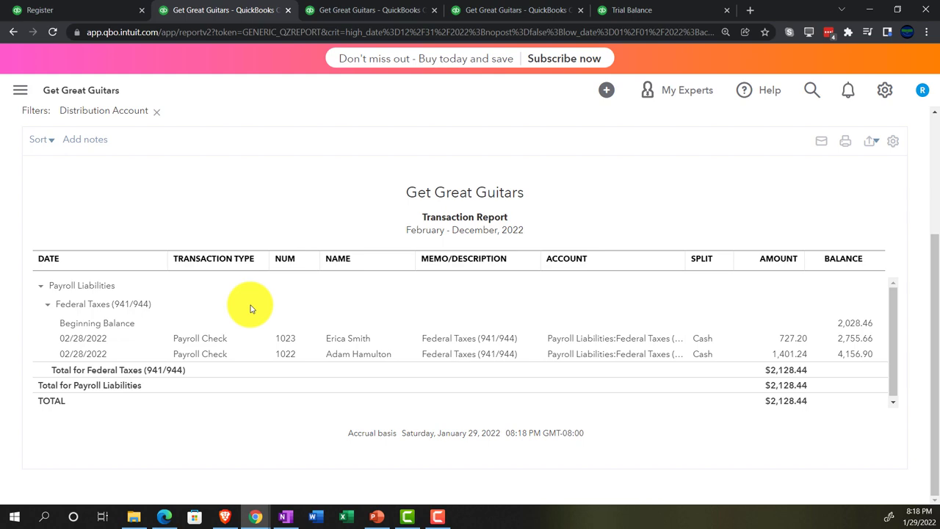
- Return from the Transaction Report to the Balance Sheet and review its liabilities, equity and bank accounts
{"action": "scroll", "coordinate": [158, 326], "scroll_direction": "up", "scroll_amount": 3}
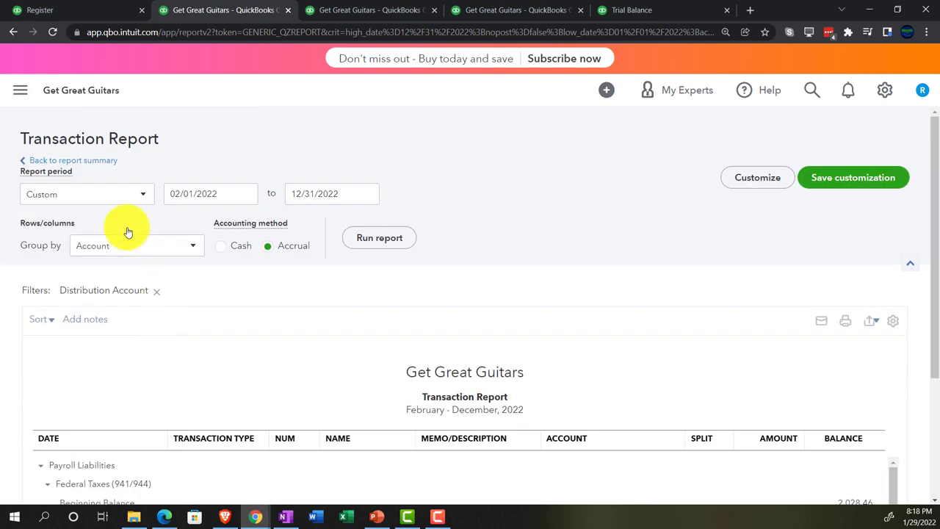
{"action": "left_click", "coordinate": [93, 161]}
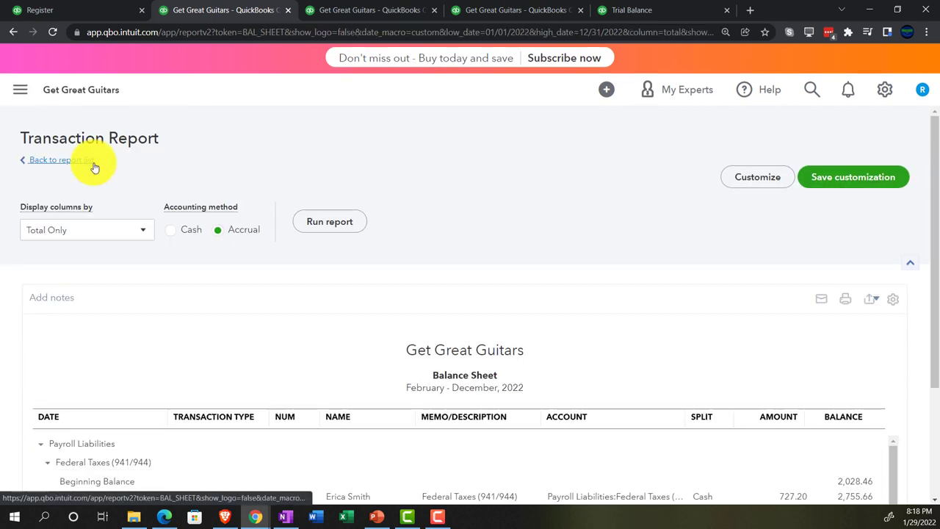
{"action": "scroll", "coordinate": [93, 163], "scroll_direction": "down", "scroll_amount": 10}
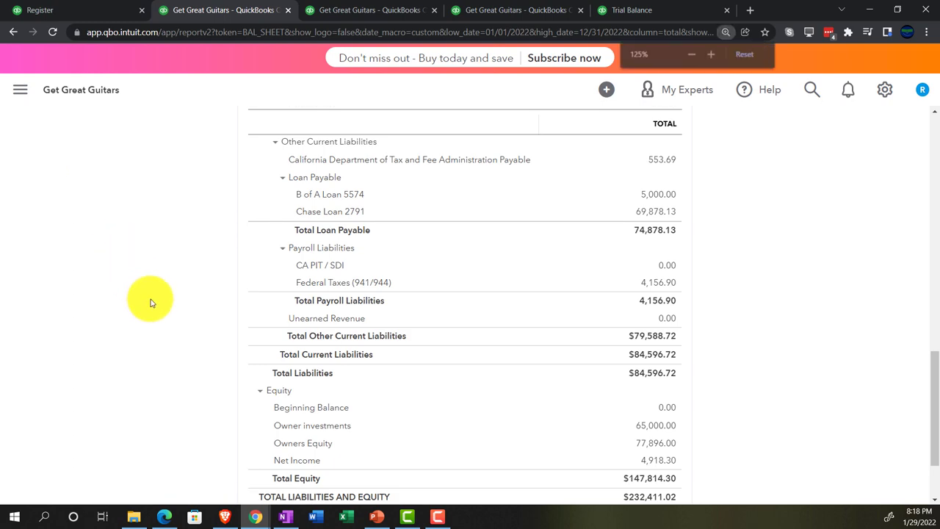
{"action": "key", "text": "ctrl+plus"}
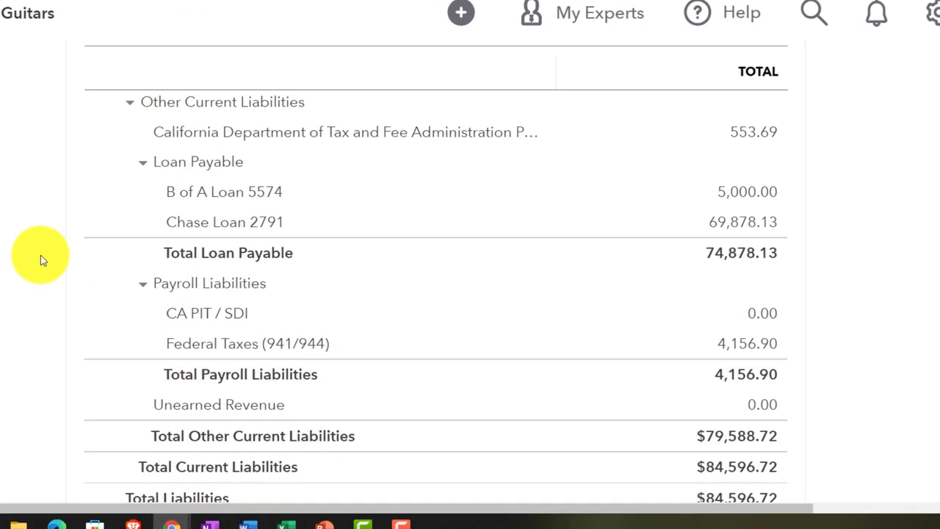
{"action": "scroll", "coordinate": [41, 255], "scroll_direction": "up", "scroll_amount": 15}
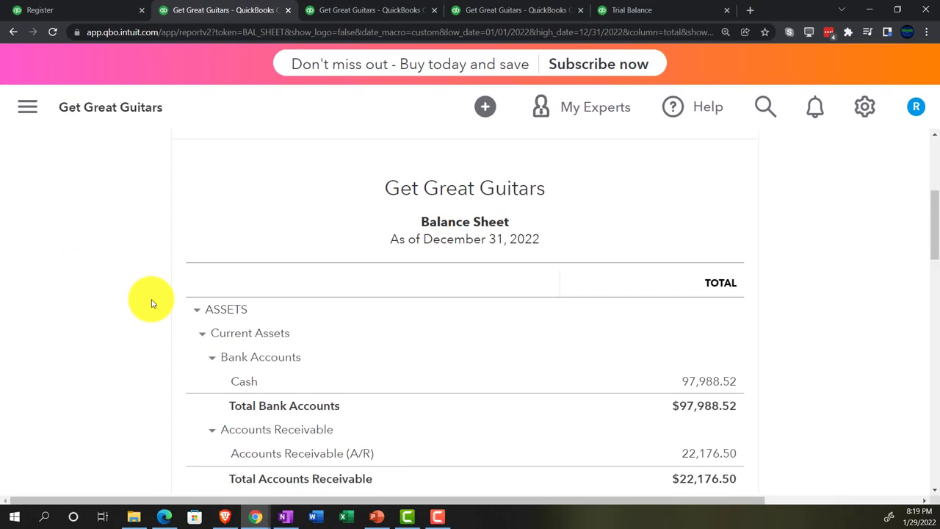
- Switch to the Trial Balance and rerun it for 01/01/2022 to 12/31/2022 to refresh its balances
{"action": "left_click", "coordinate": [503, 9]}
{"action": "scroll", "coordinate": [348, 320], "scroll_direction": "up", "scroll_amount": 3}
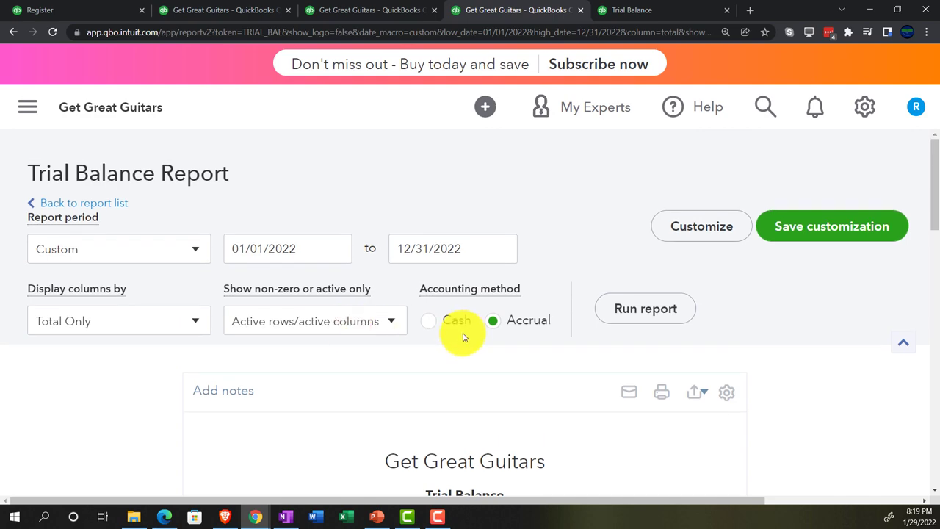
{"action": "left_click", "coordinate": [640, 307]}
{"action": "scroll", "coordinate": [262, 387], "scroll_direction": "down", "scroll_amount": 3}
{"action": "scroll", "coordinate": [199, 360], "scroll_direction": "up", "scroll_amount": 3}
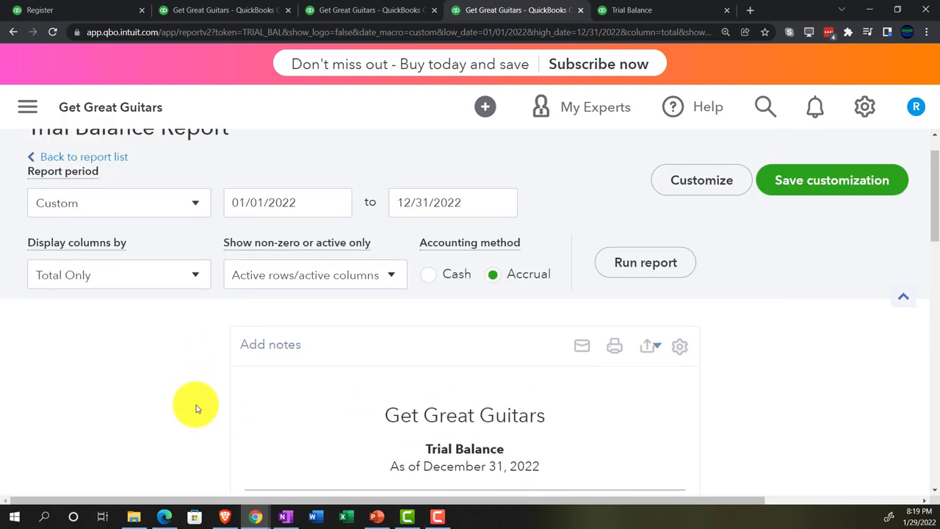
- Review the Trial Balance's debit and credit balances from Cash through payroll liabilities, equity, income and expenses down to the totals
{"action": "scroll", "coordinate": [195, 407], "scroll_direction": "up", "scroll_amount": 1}
{"action": "scroll", "coordinate": [169, 402], "scroll_direction": "up", "scroll_amount": 1}
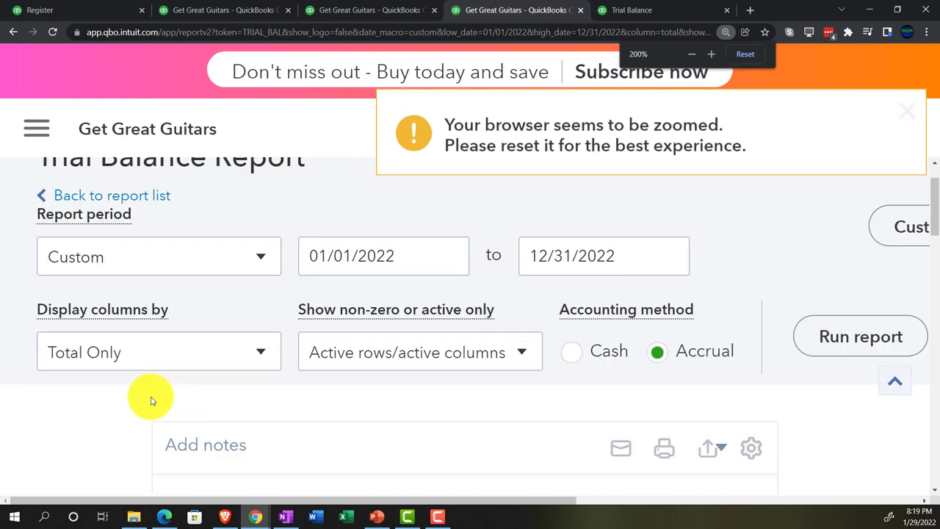
{"action": "scroll", "coordinate": [140, 396], "scroll_direction": "down", "scroll_amount": 4}
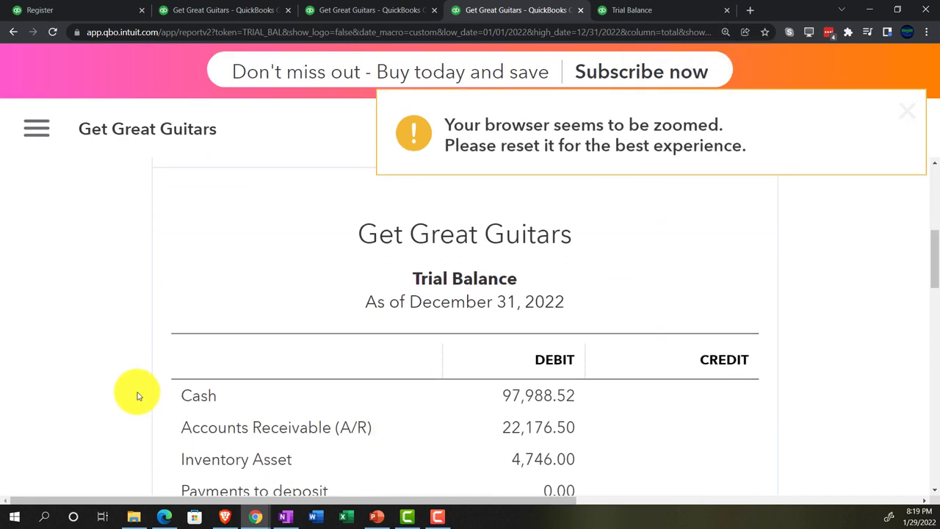
{"action": "scroll", "coordinate": [137, 396], "scroll_direction": "down", "scroll_amount": 5}
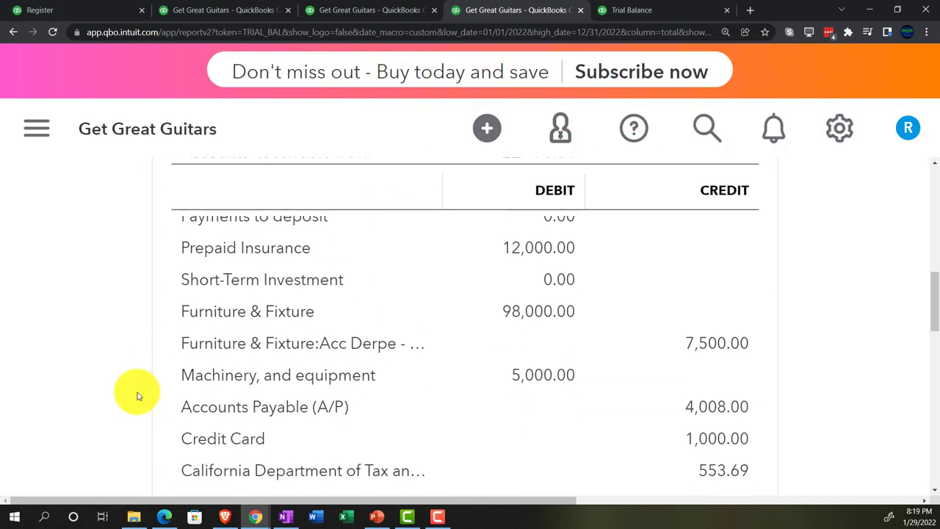
{"action": "scroll", "coordinate": [137, 395], "scroll_direction": "down", "scroll_amount": 4}
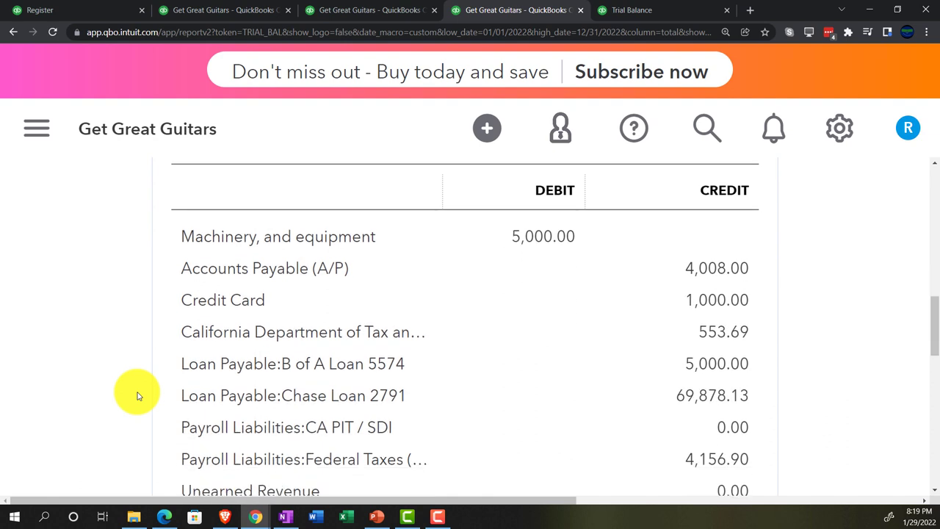
{"action": "scroll", "coordinate": [136, 396], "scroll_direction": "down", "scroll_amount": 5}
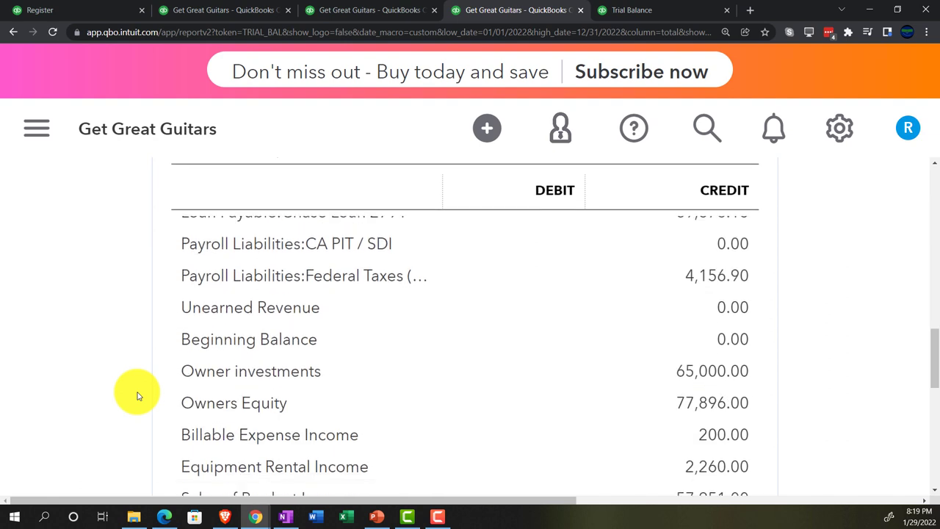
{"action": "scroll", "coordinate": [137, 396], "scroll_direction": "down", "scroll_amount": 3}
{"action": "scroll", "coordinate": [137, 396], "scroll_direction": "down", "scroll_amount": 2}
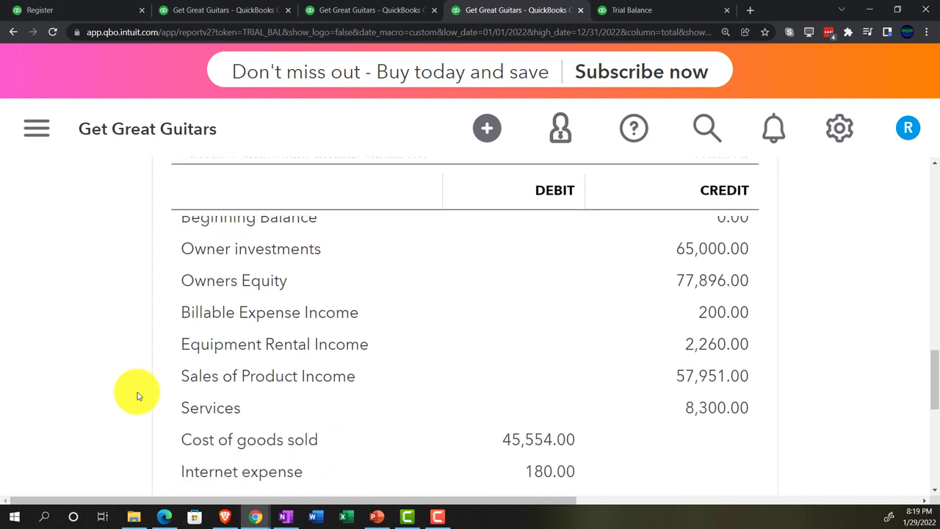
{"action": "scroll", "coordinate": [136, 396], "scroll_direction": "down", "scroll_amount": 3}
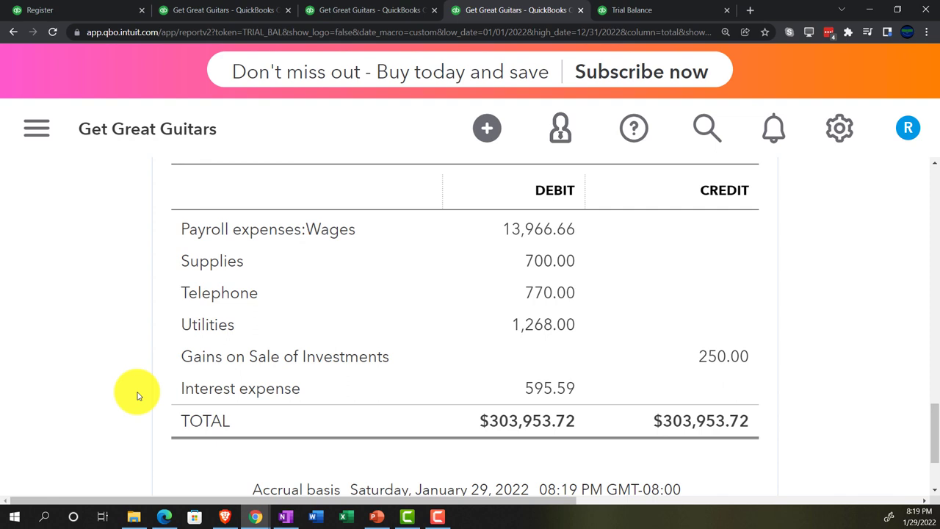
{"action": "scroll", "coordinate": [137, 396], "scroll_direction": "down", "scroll_amount": 1}
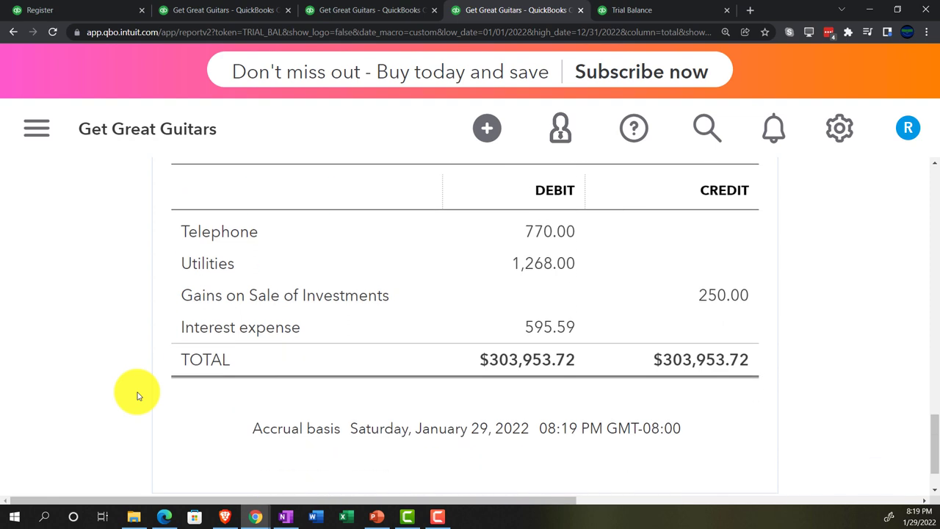